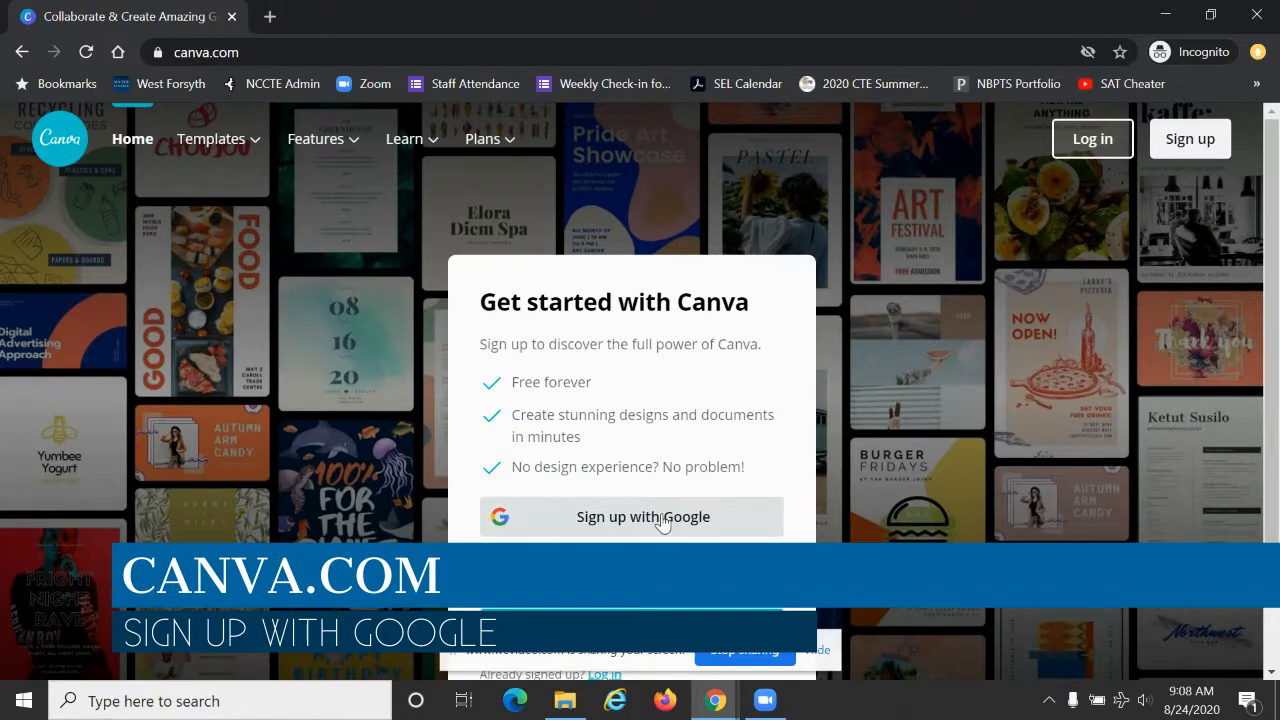
Step: Log in to Canva with a Google account, entering the account e-mail and password
click(1091, 140)
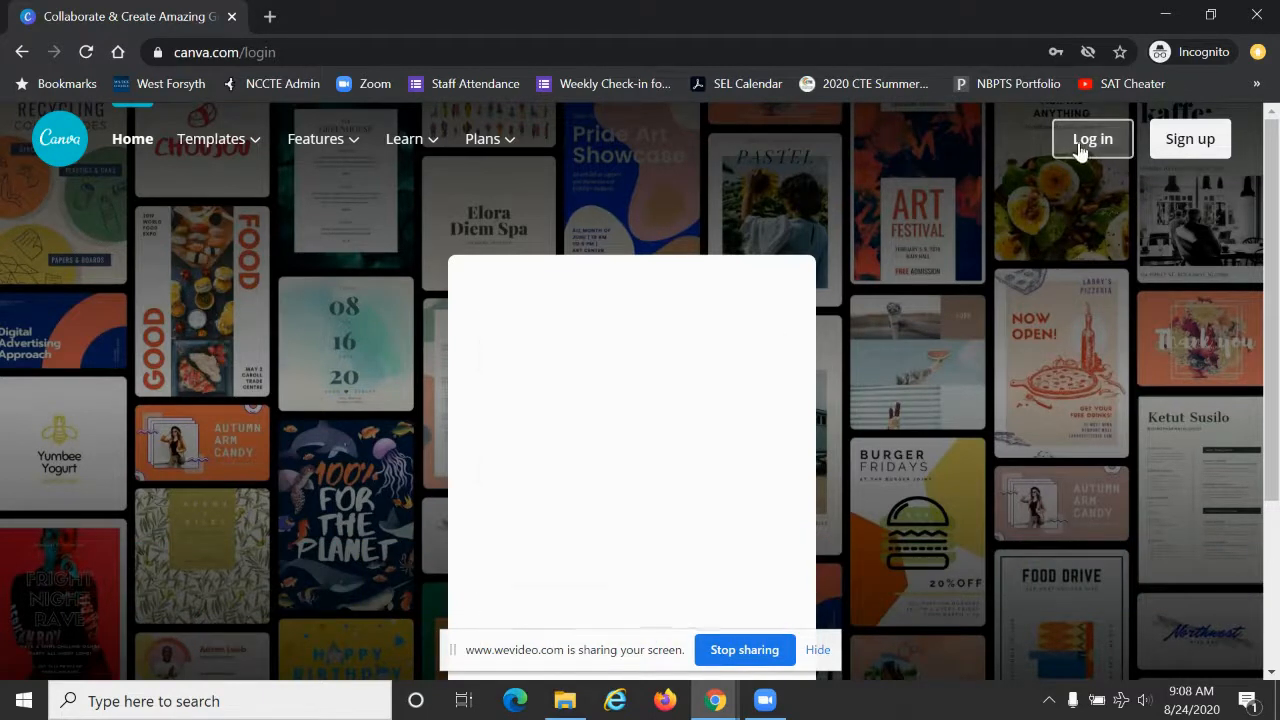
click(673, 378)
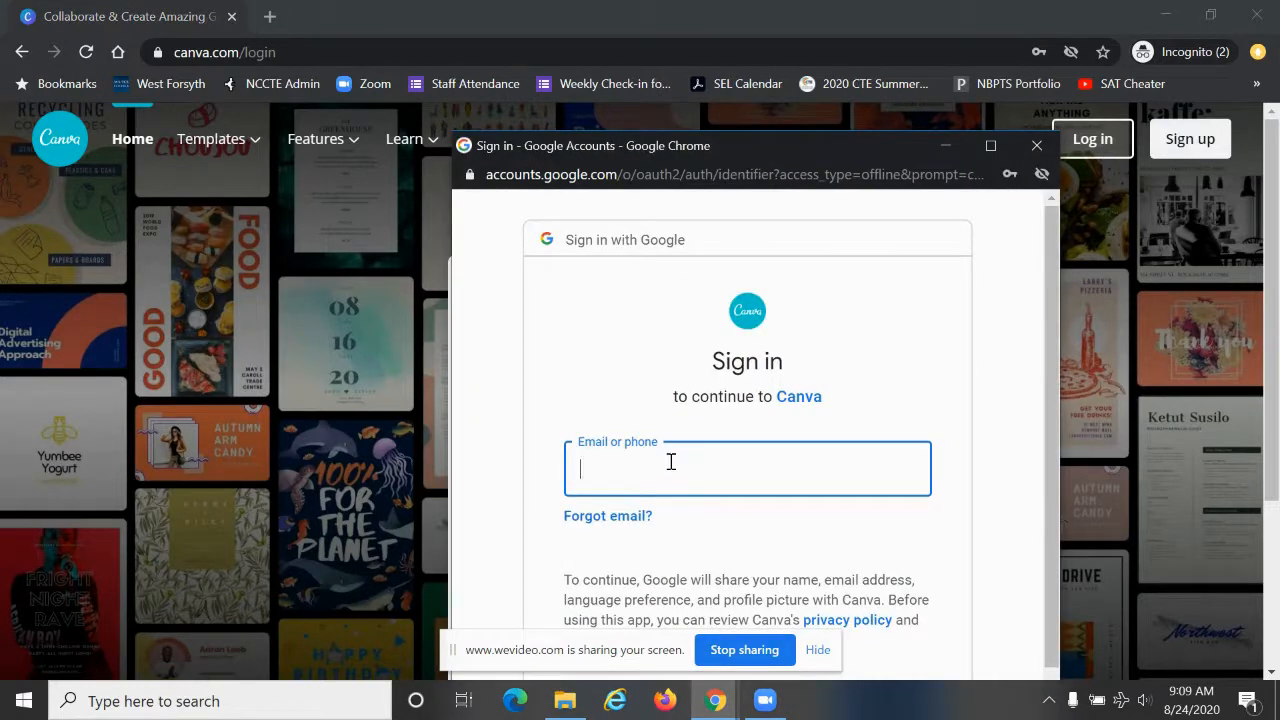
click(675, 524)
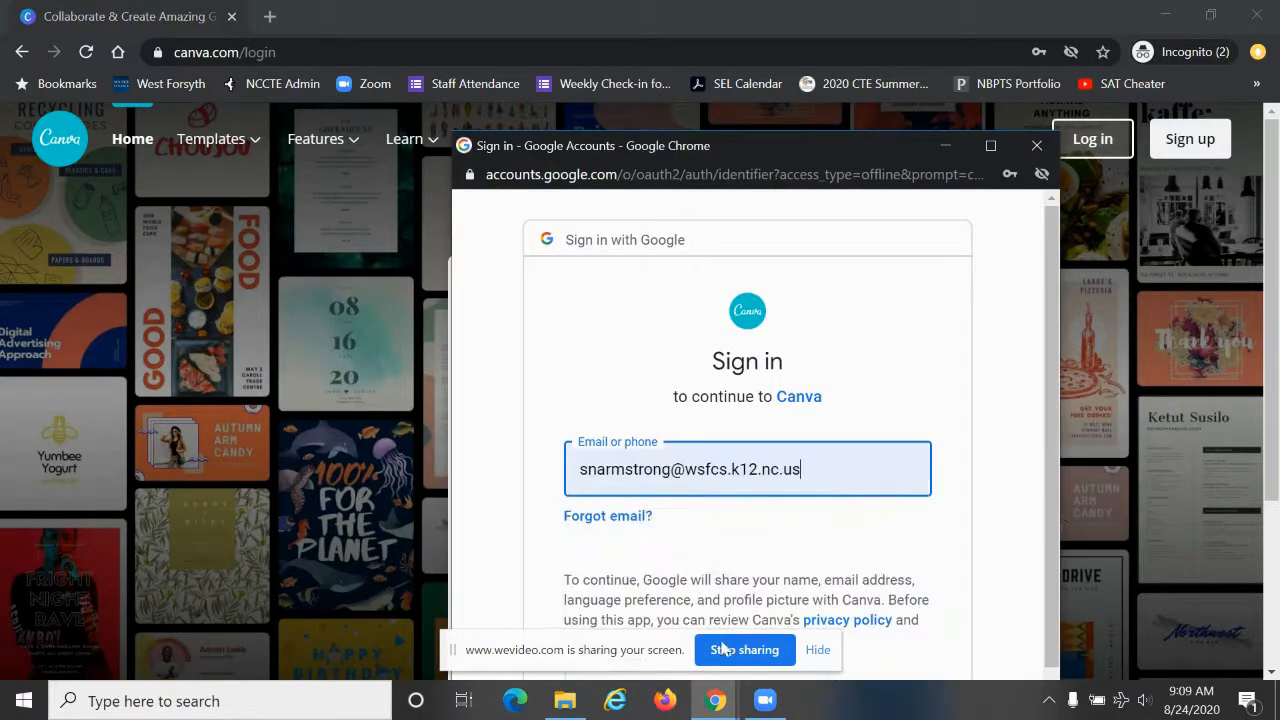
scroll(845, 575, down, 2)
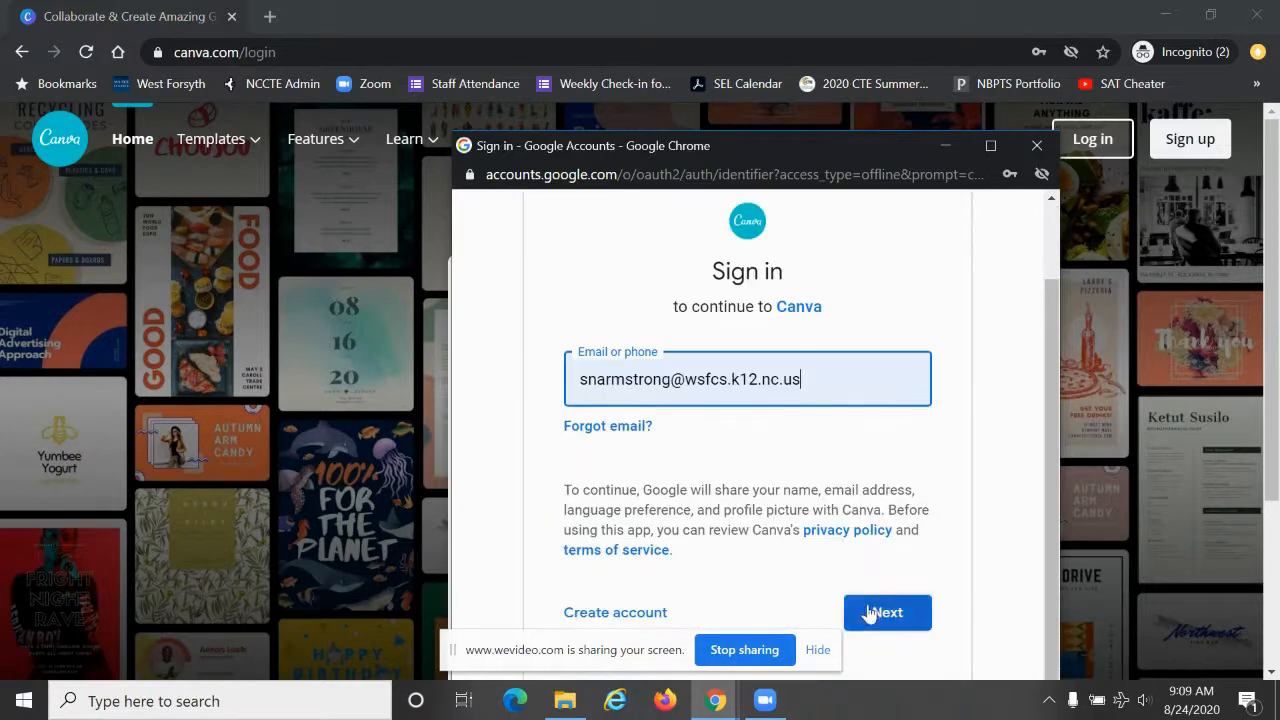
click(870, 613)
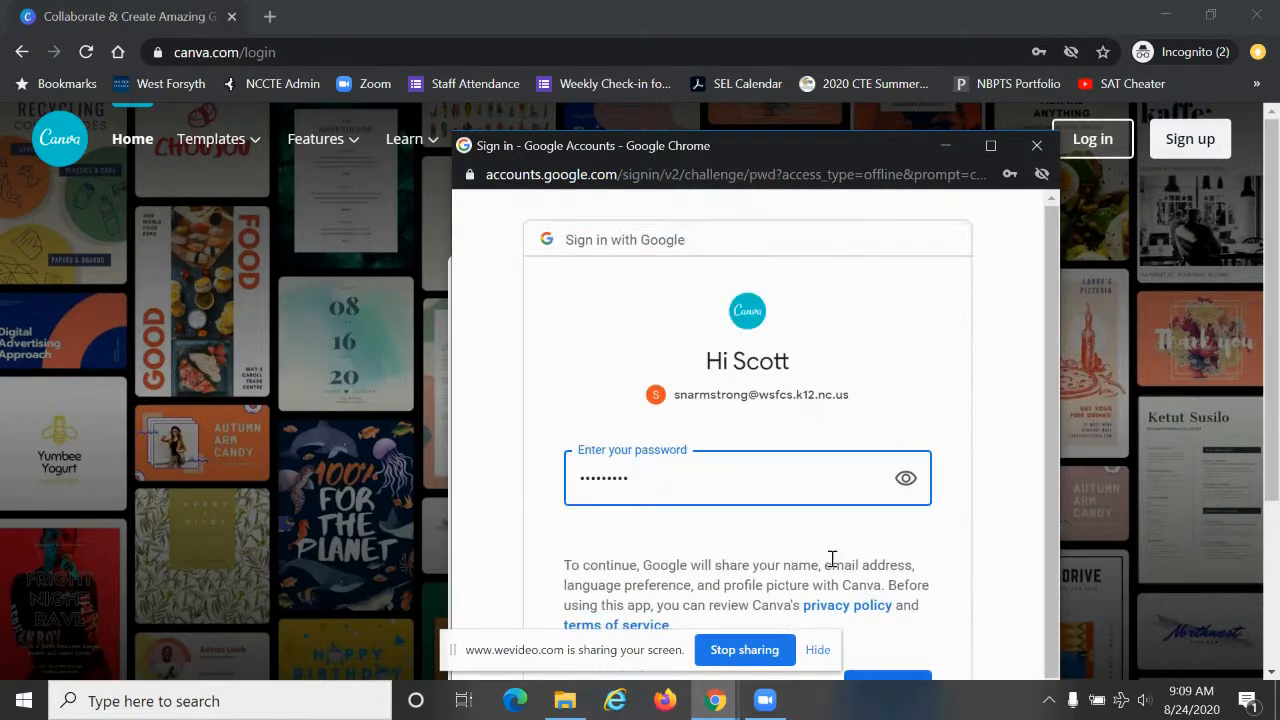
click(895, 686)
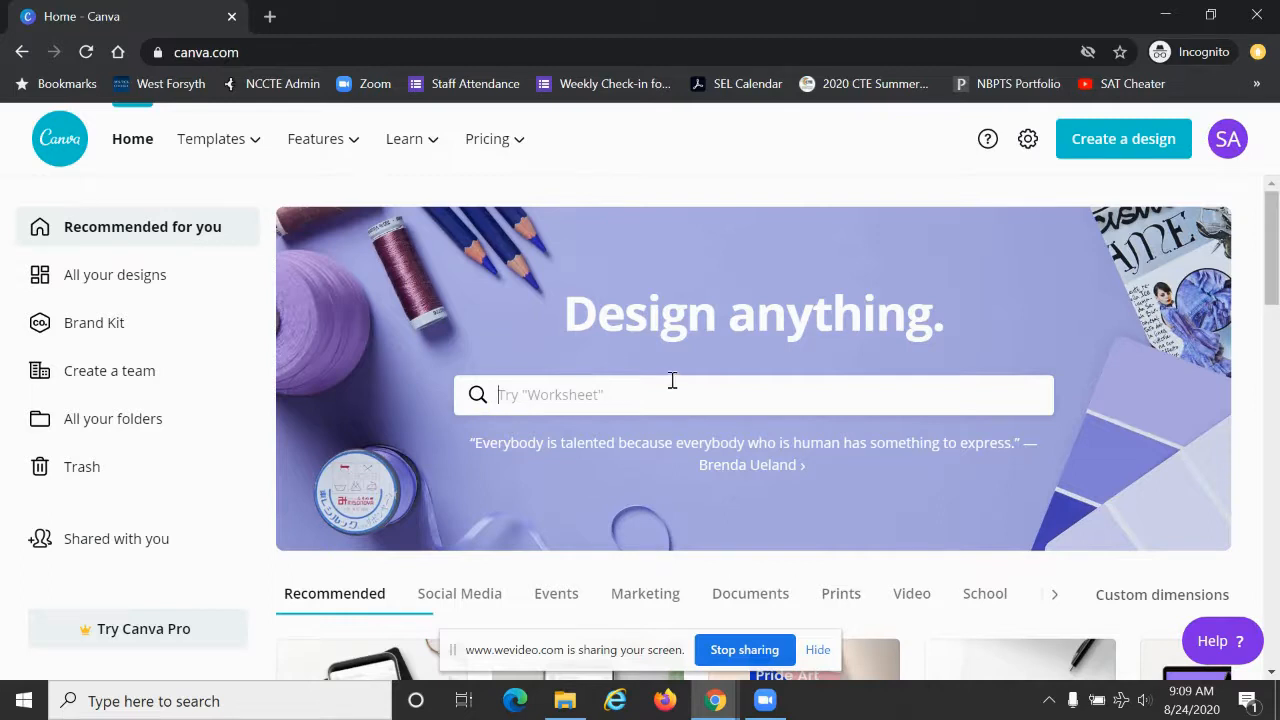
Step: Search the Canva templates for "basketball"
click(640, 396)
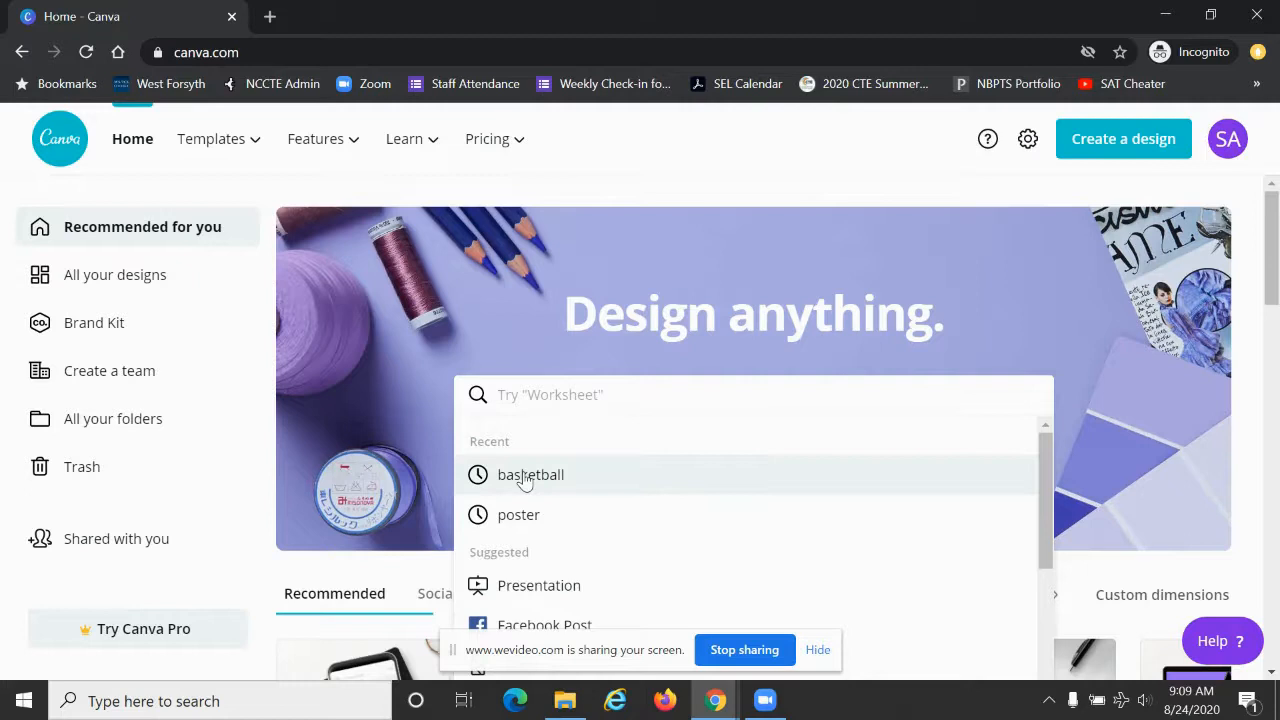
text(basketball)
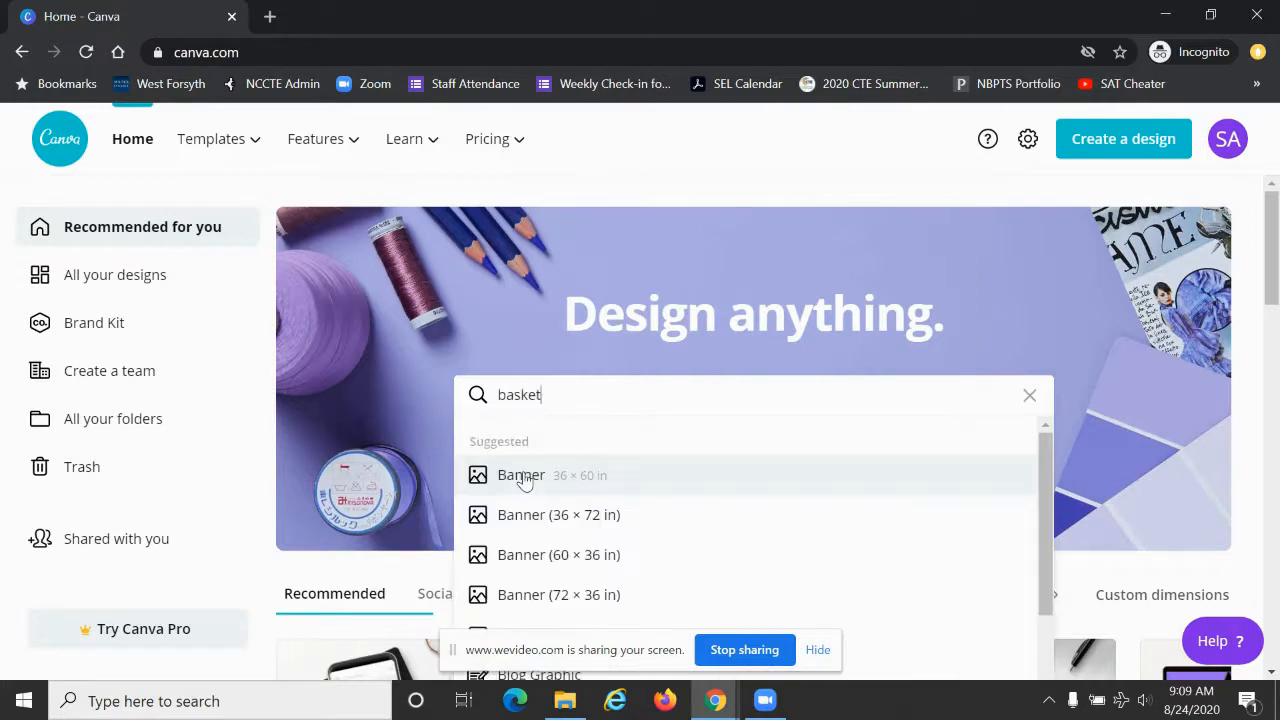
key(Return)
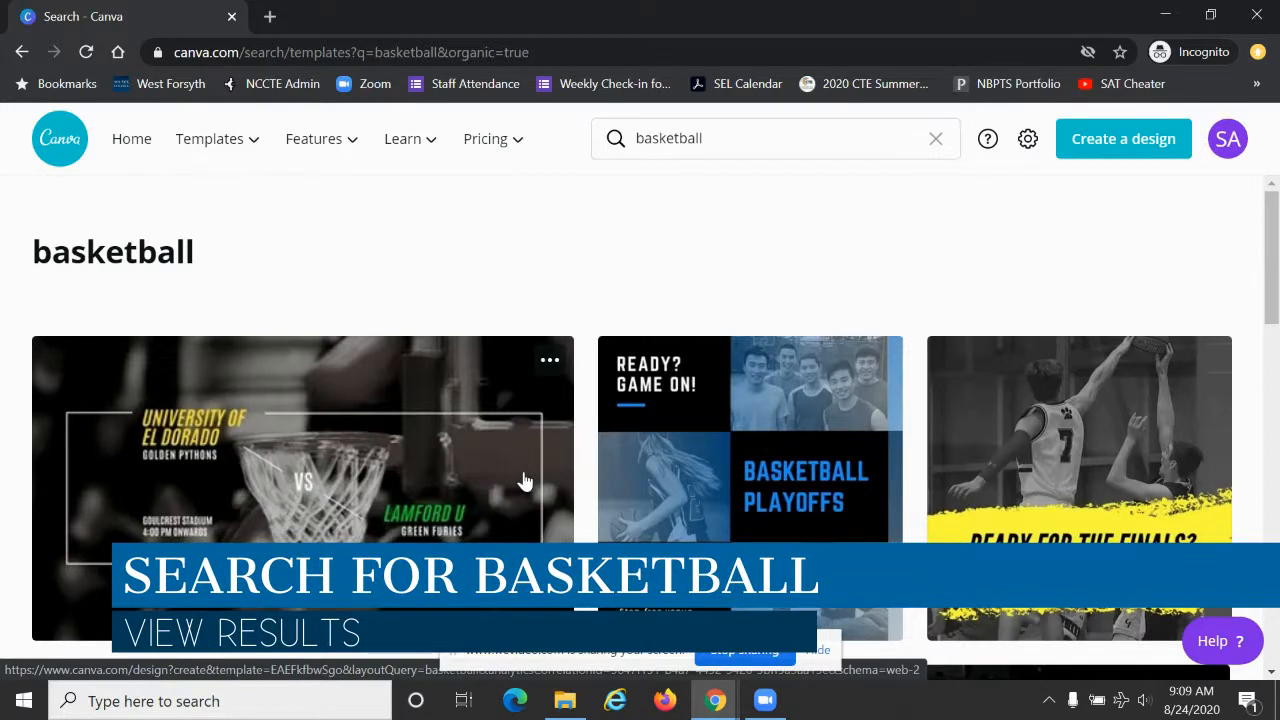
Step: Browse the basketball templates, open the University of El Dorado vs Lamford U design, and hide the screen-sharing notice
scroll(524, 482, down, 3)
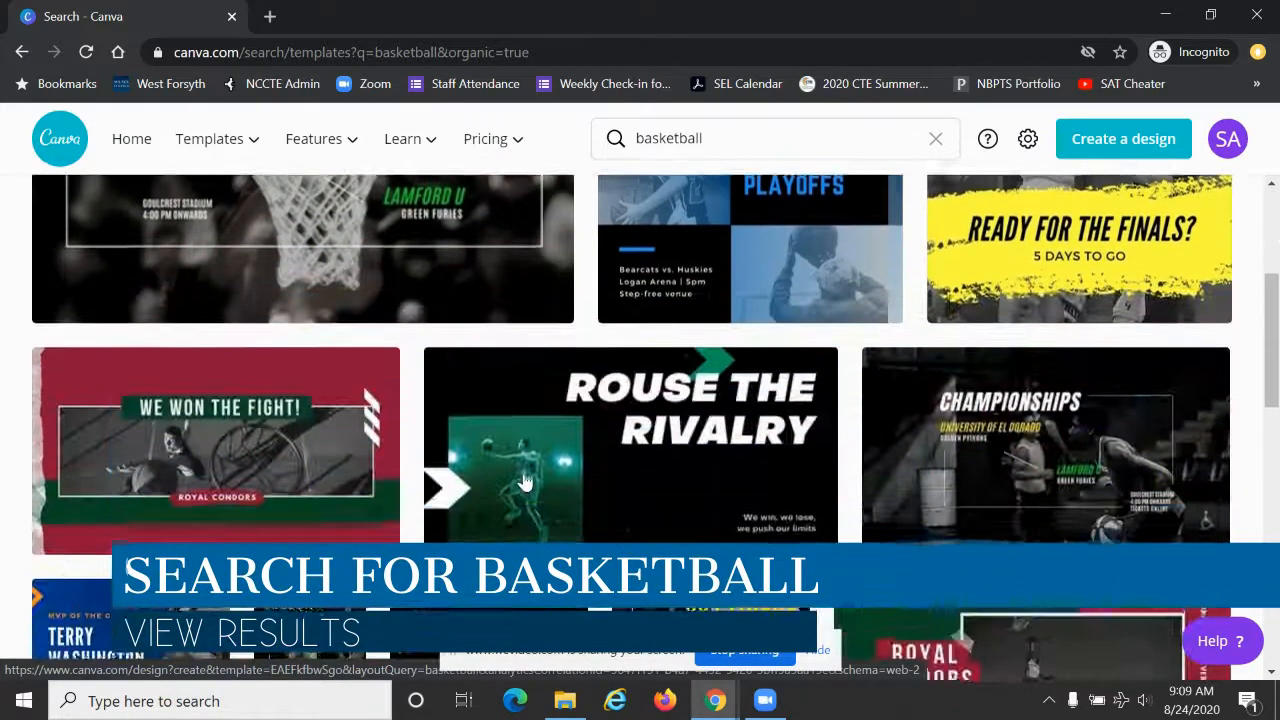
scroll(524, 482, down, 3)
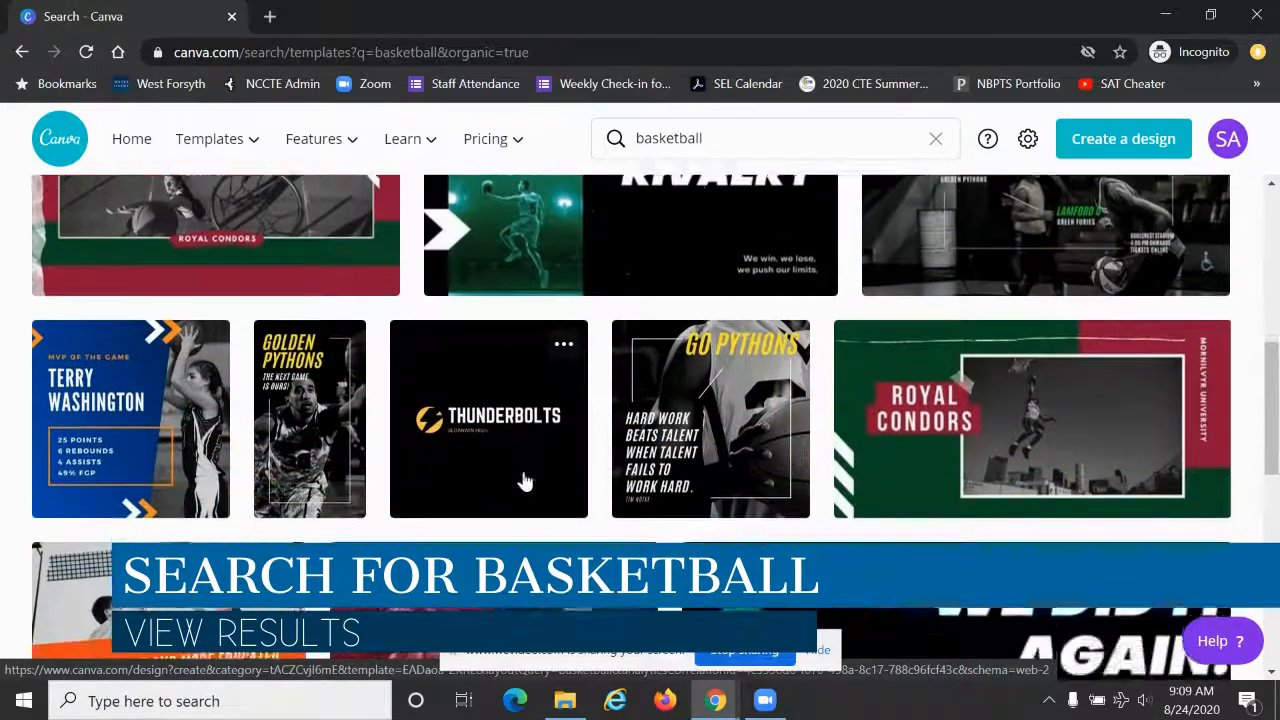
scroll(524, 482, down, 1)
scroll(524, 482, down, 2)
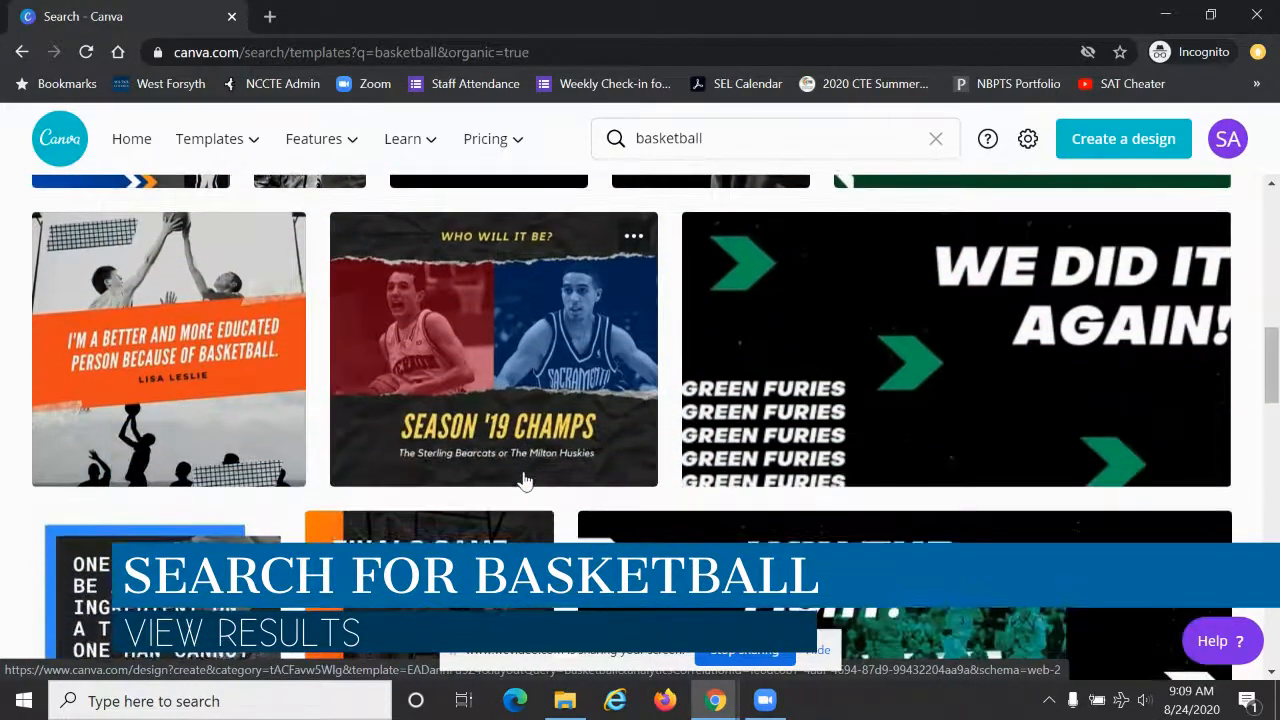
scroll(524, 482, down, 2)
scroll(524, 482, up, 3)
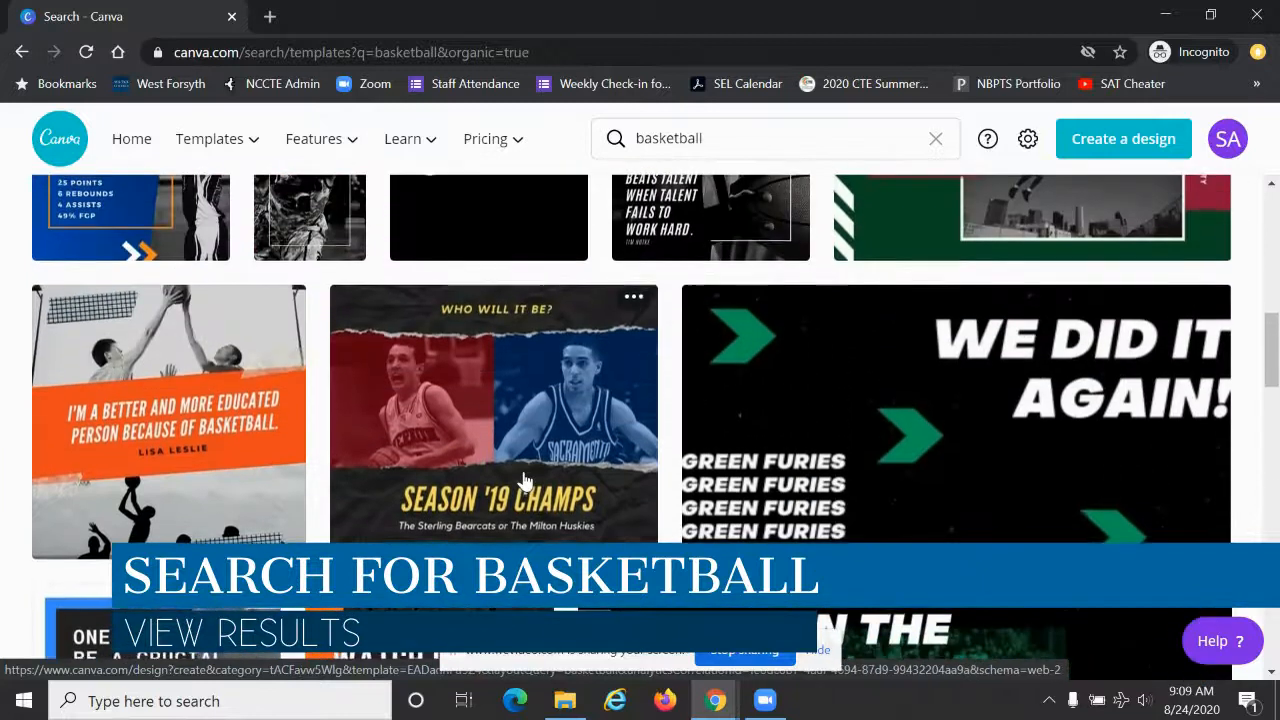
scroll(524, 482, up, 6)
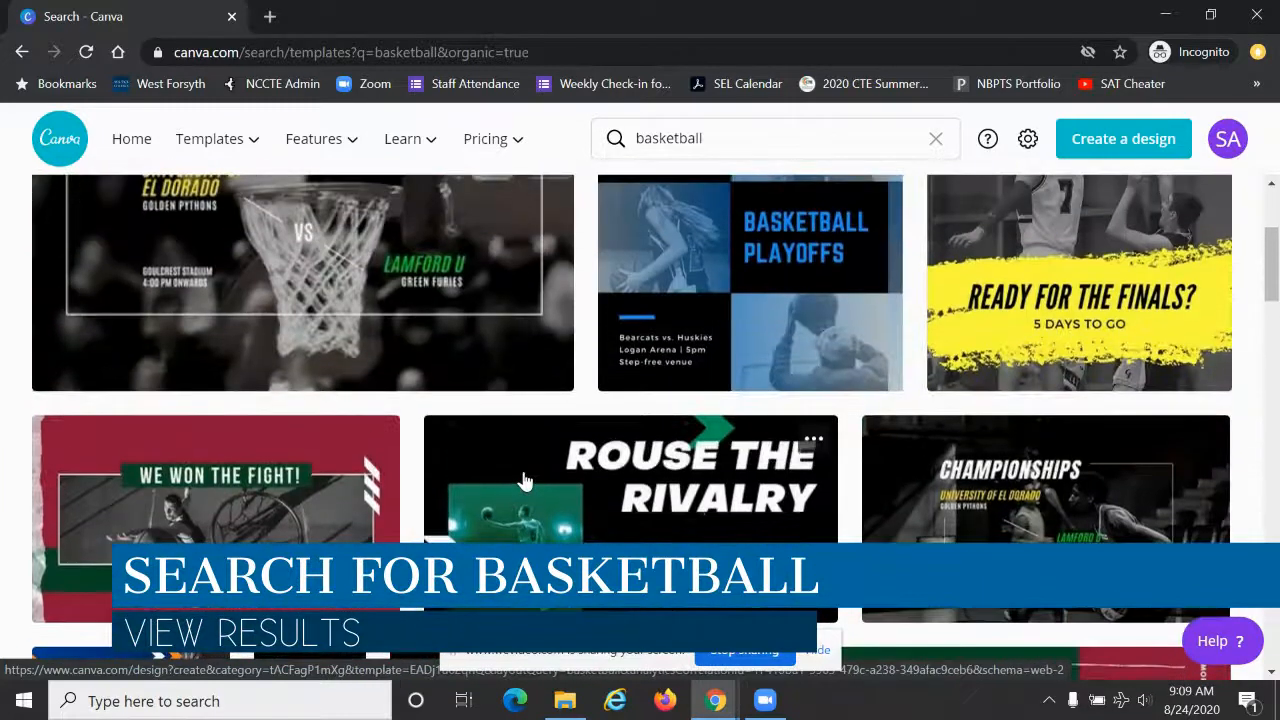
scroll(524, 482, up, 2)
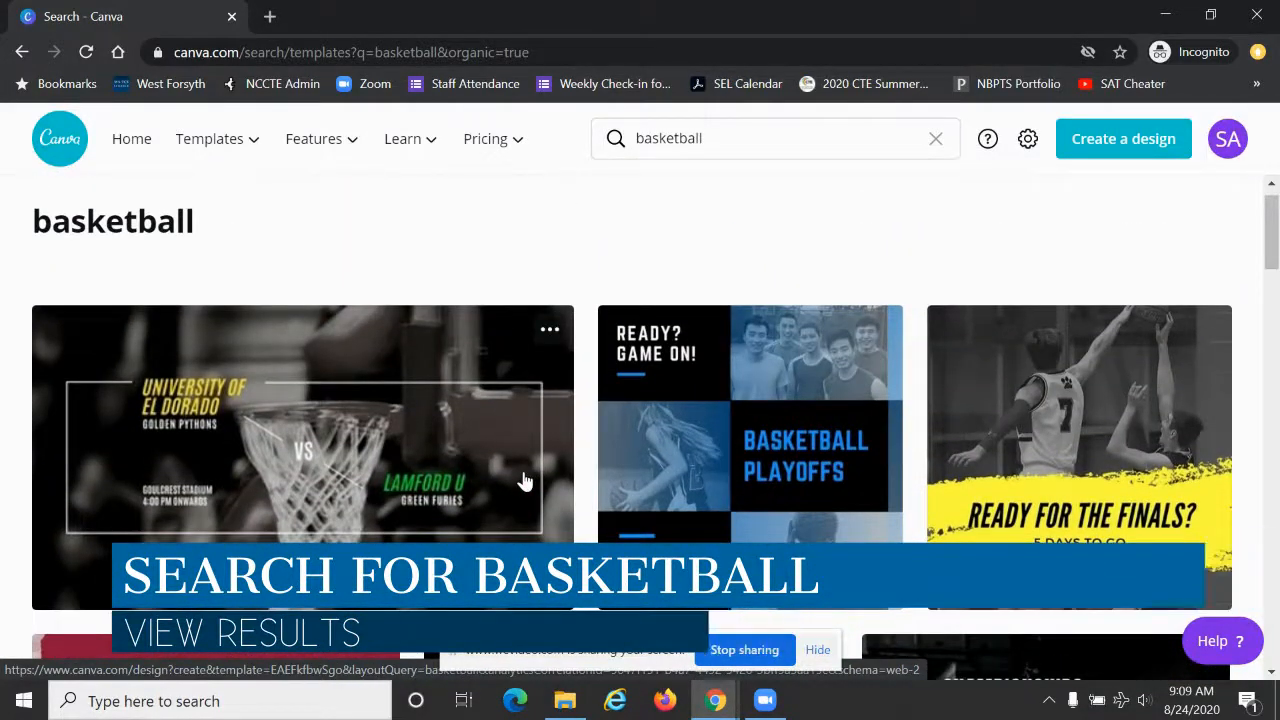
click(389, 443)
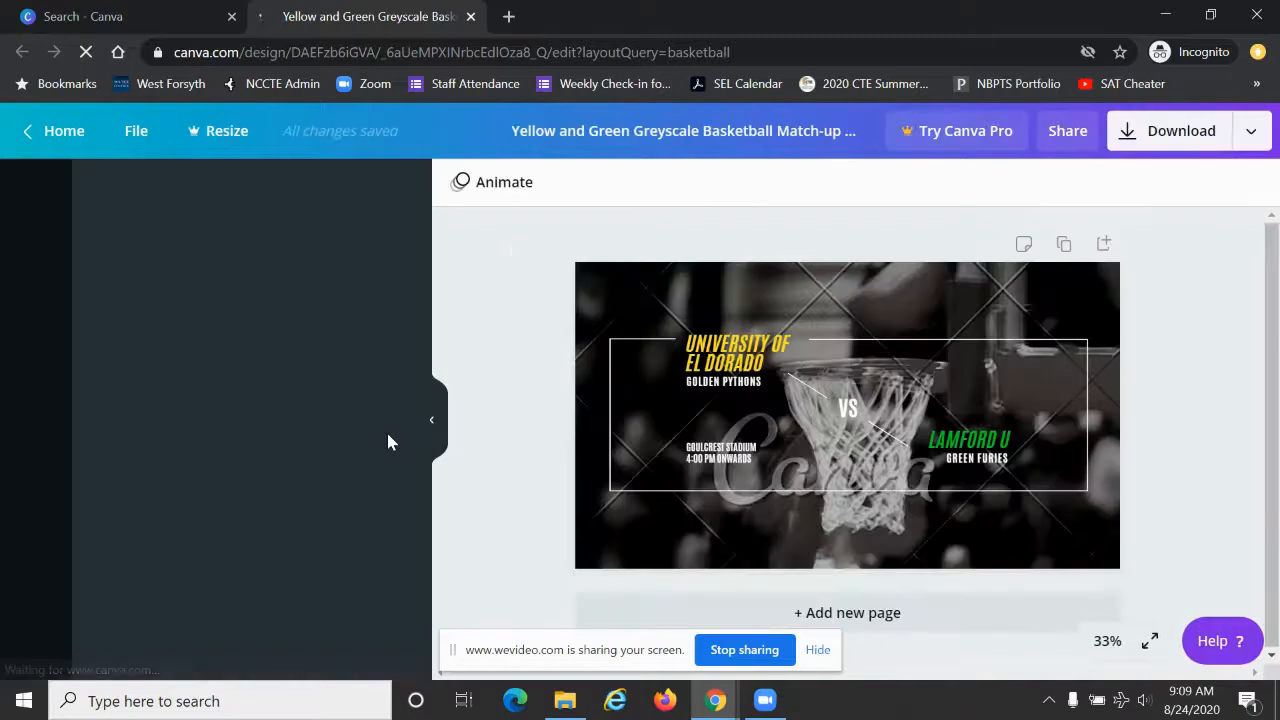
click(818, 650)
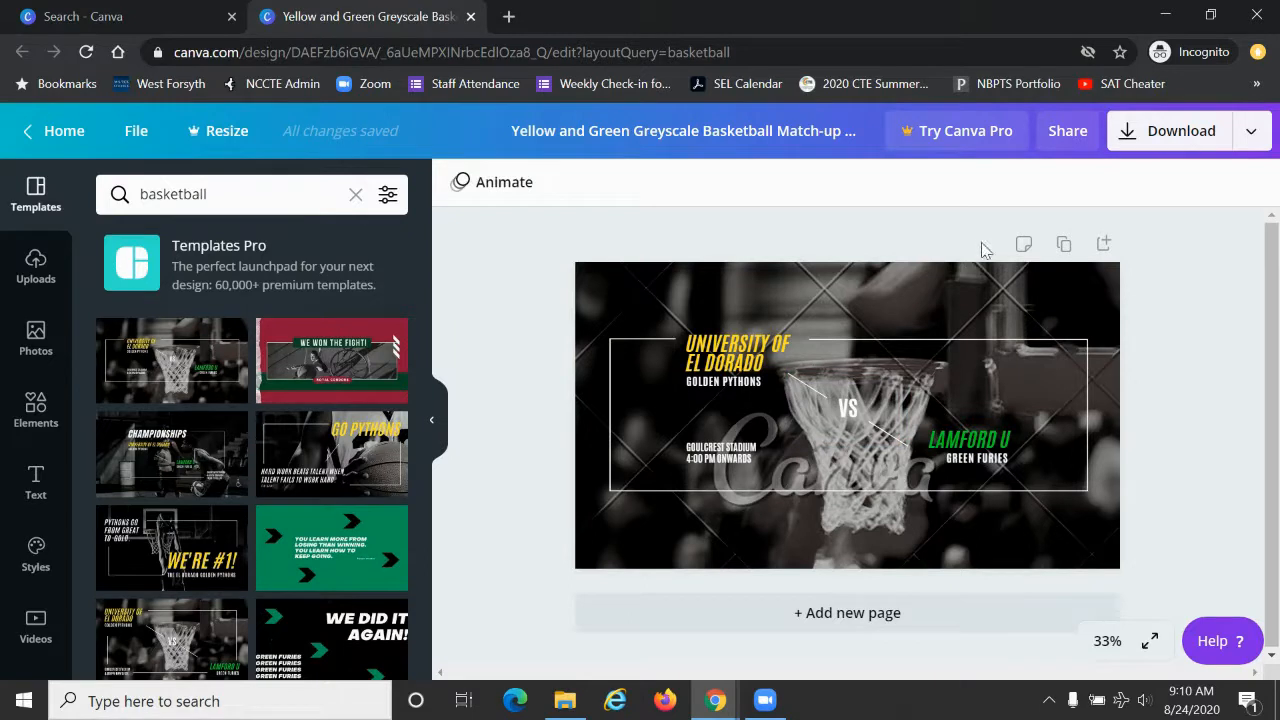
Step: Review the design's download file types, keeping PNG, and examine the premium image charge
click(1135, 147)
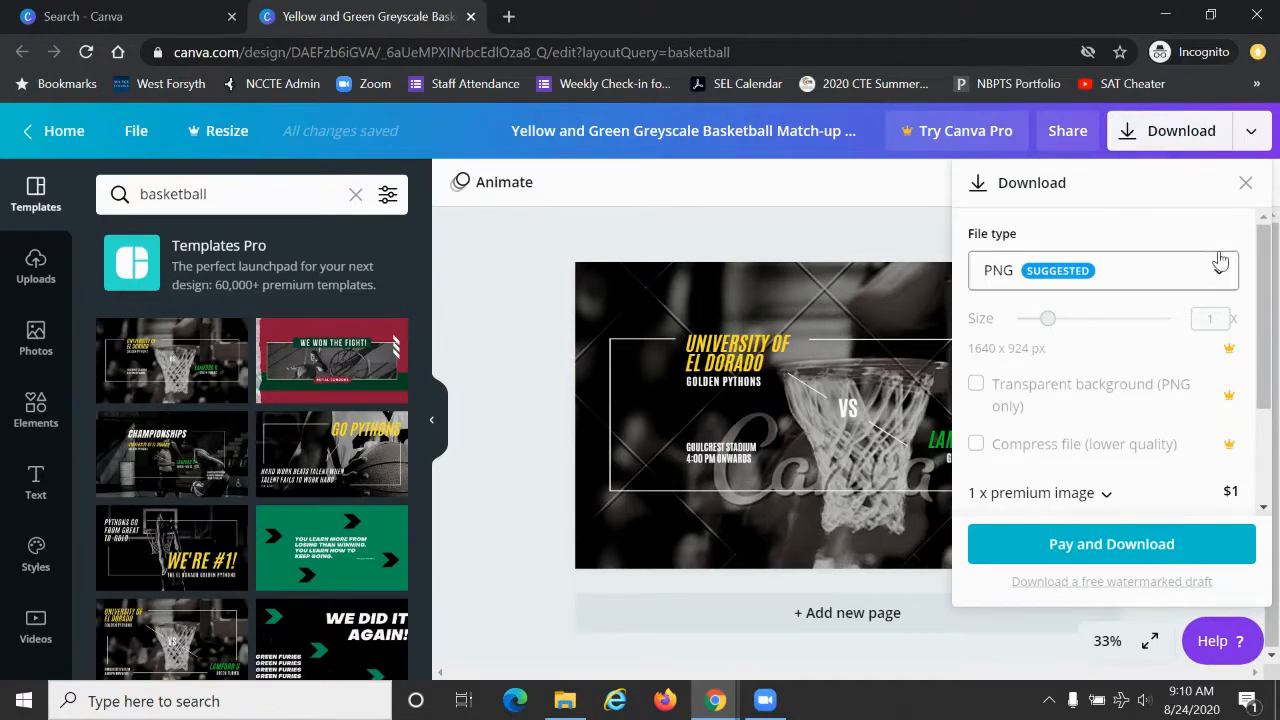
click(1224, 282)
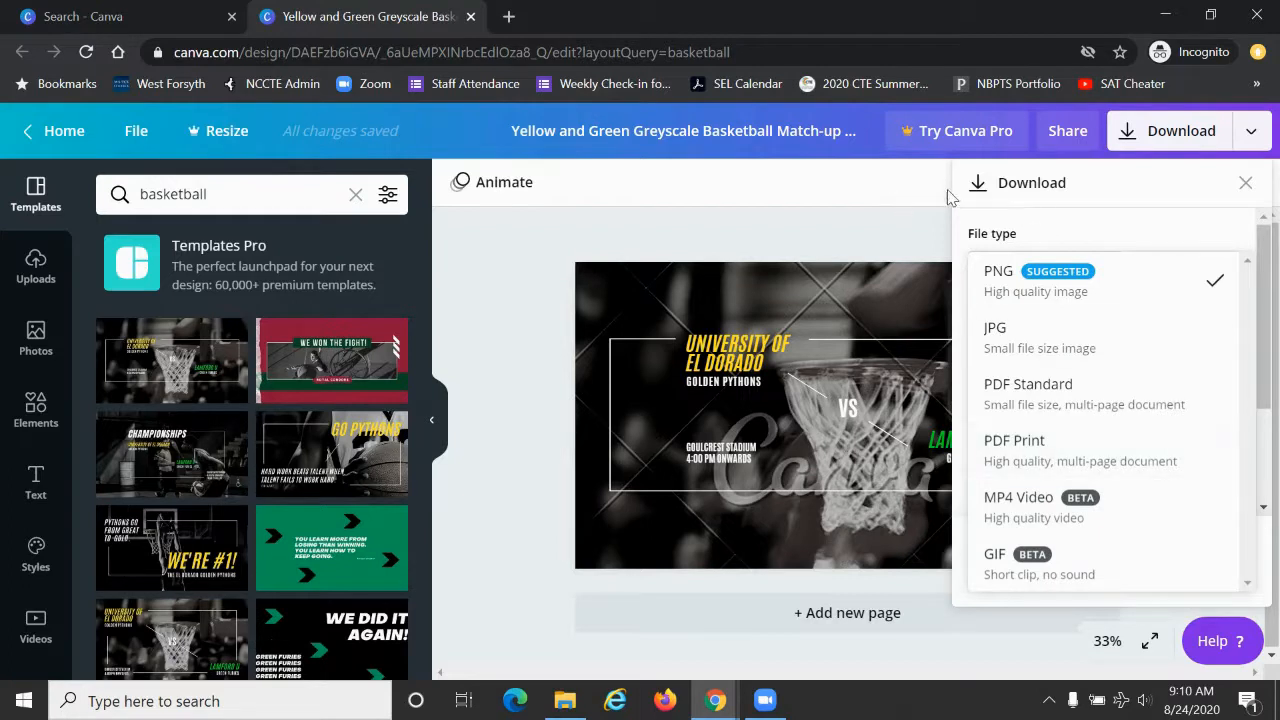
click(997, 285)
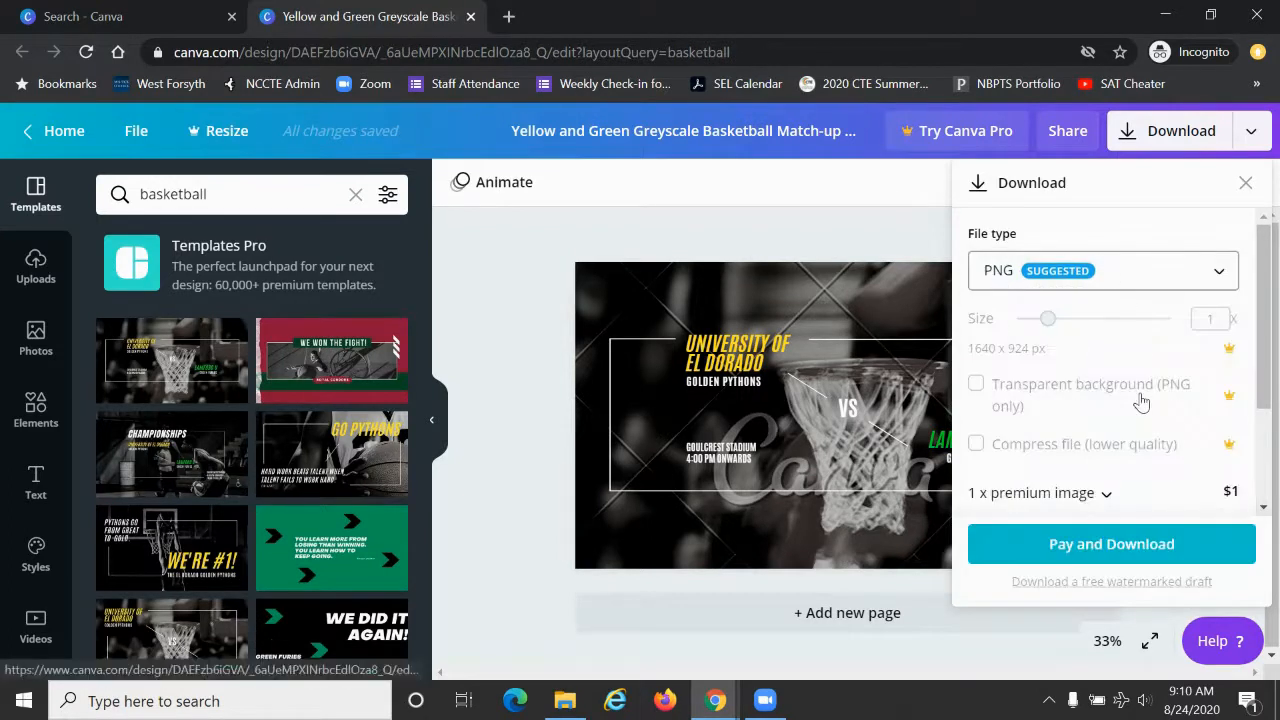
scroll(1141, 400, down, 2)
scroll(1141, 400, down, 1)
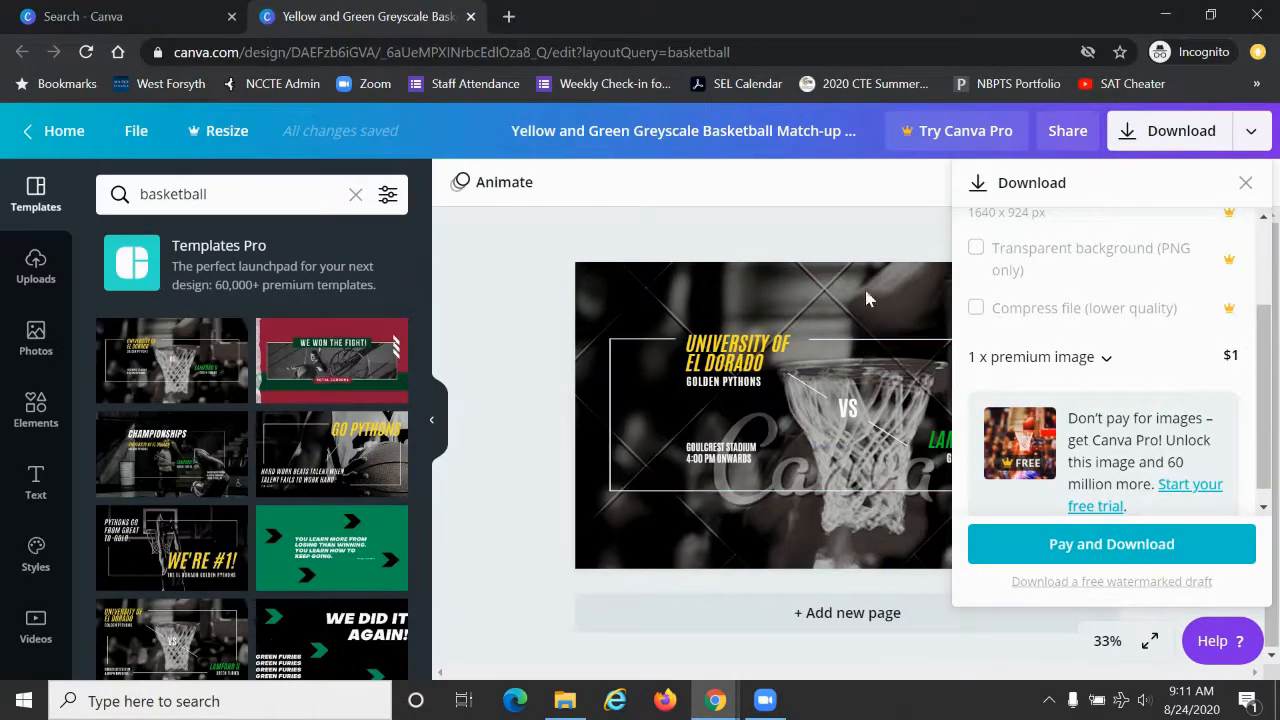
click(819, 239)
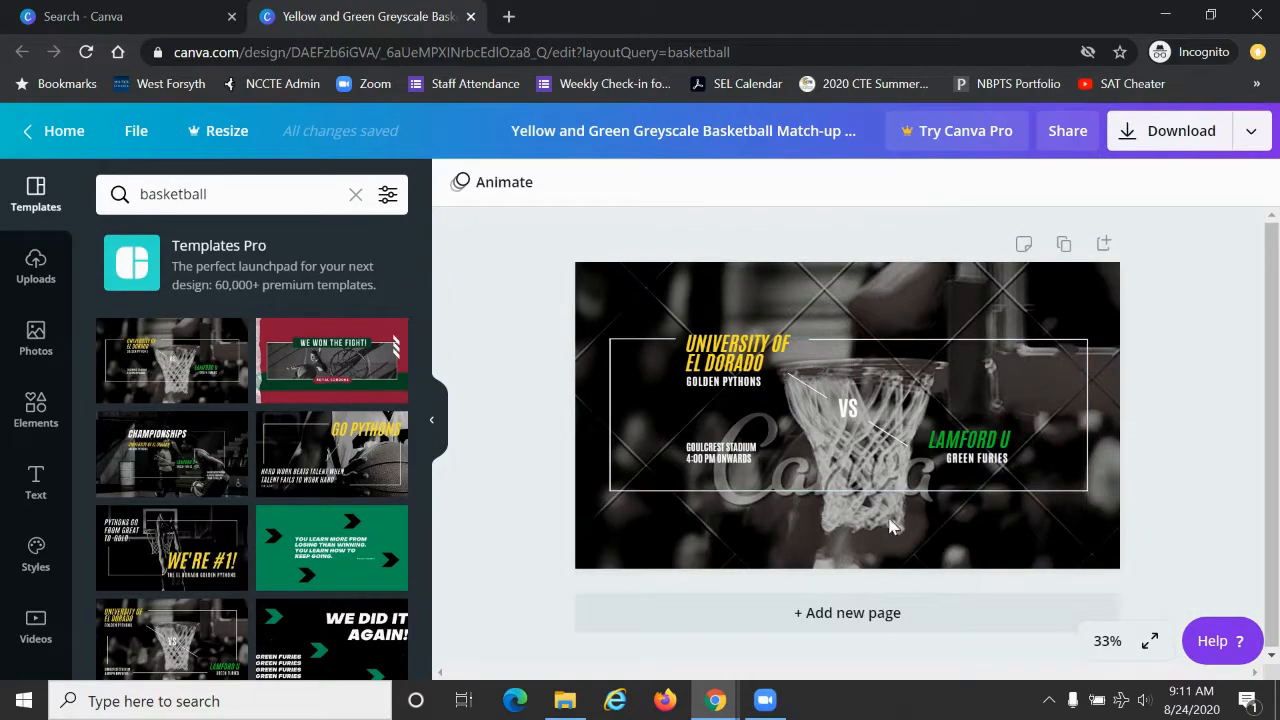
Step: Delete the watermarked basketball hoop background photo and recheck the design's download options
click(866, 559)
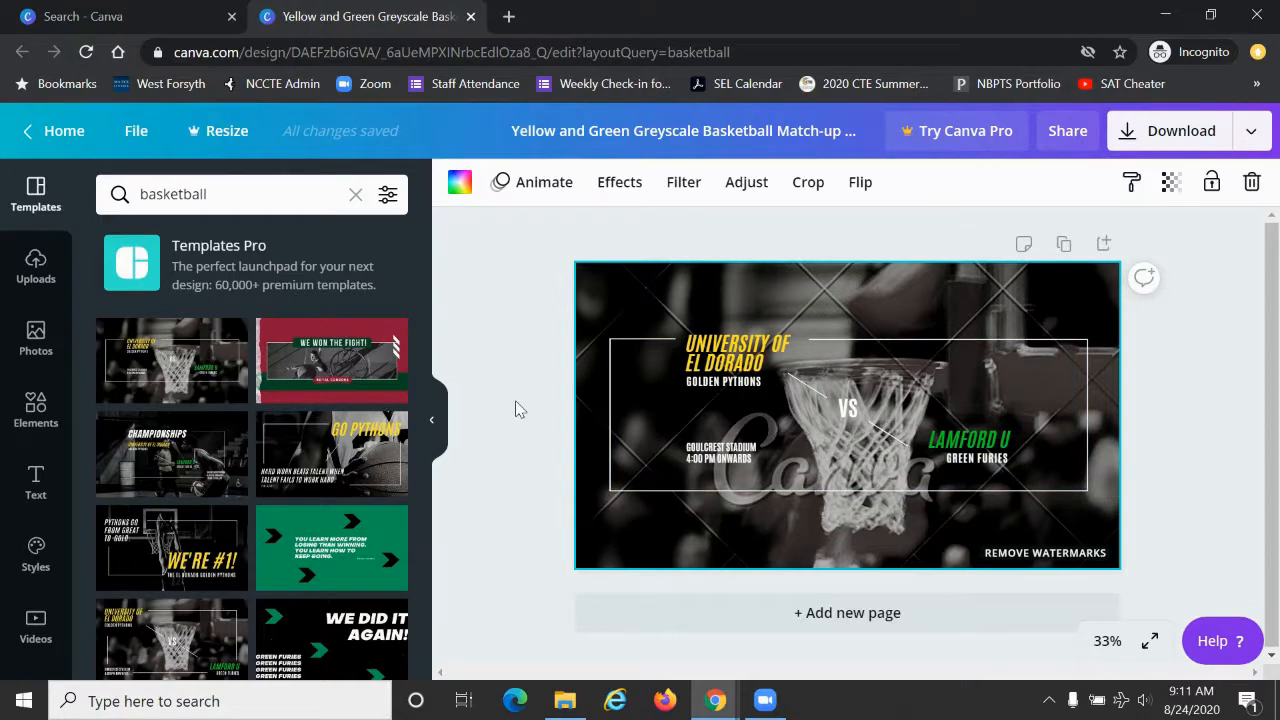
key(Delete)
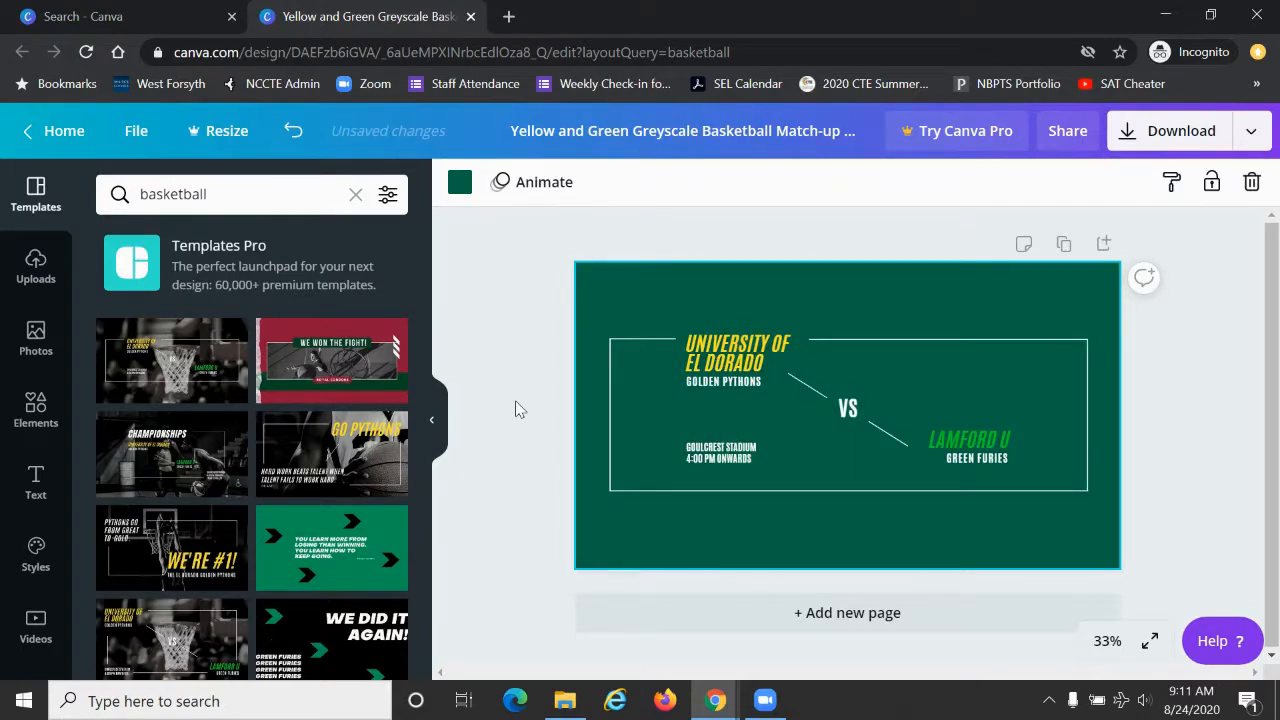
click(1169, 122)
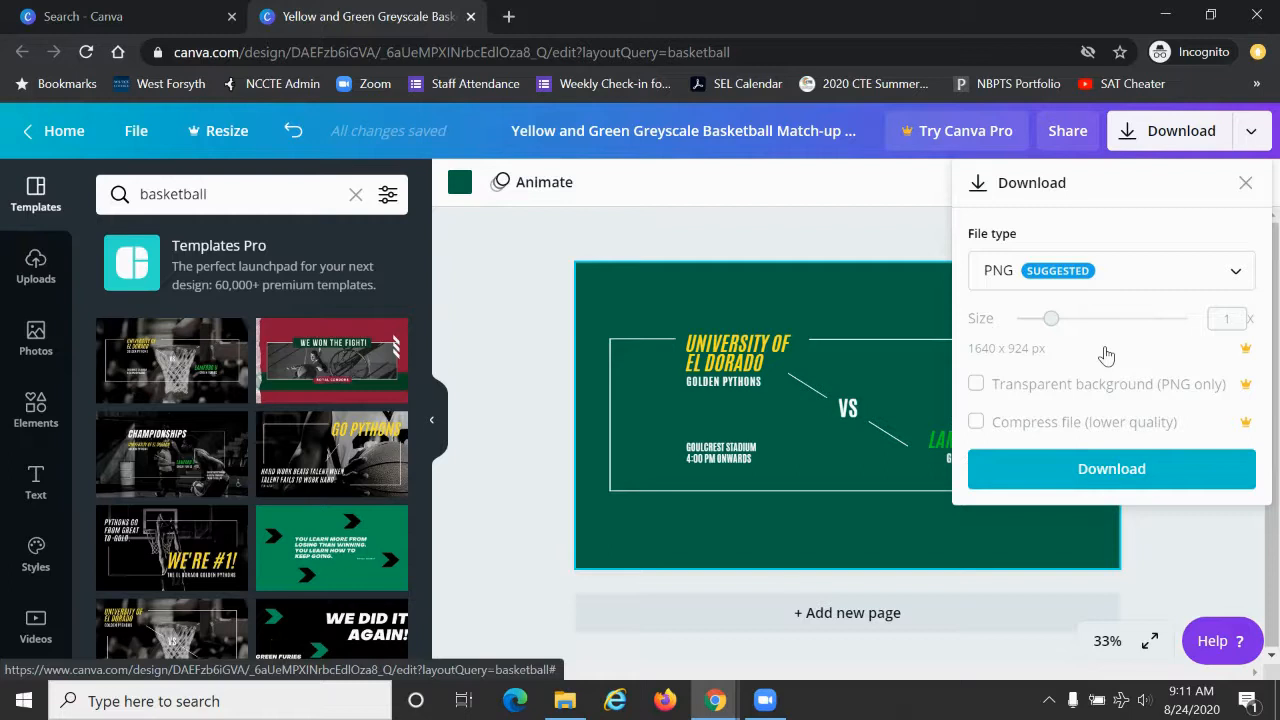
click(863, 217)
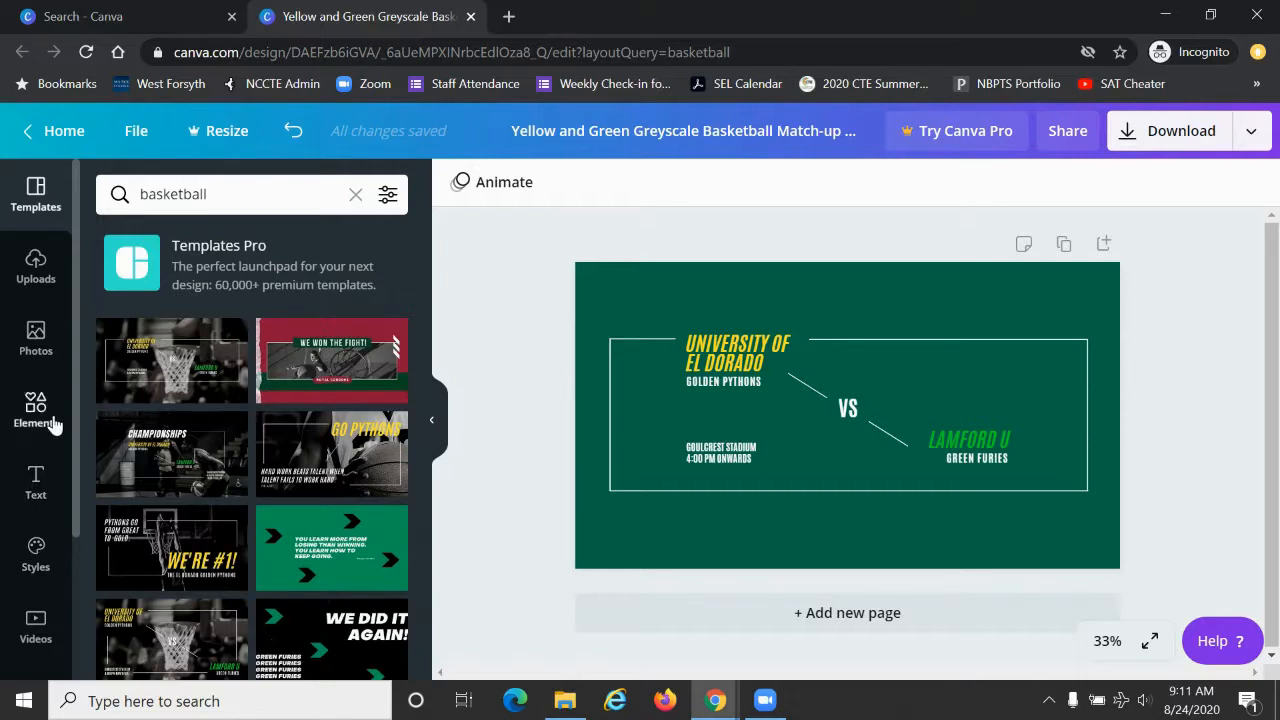
Step: Search the photo library for "lebron james" and look through the results for a suitable picture
click(46, 352)
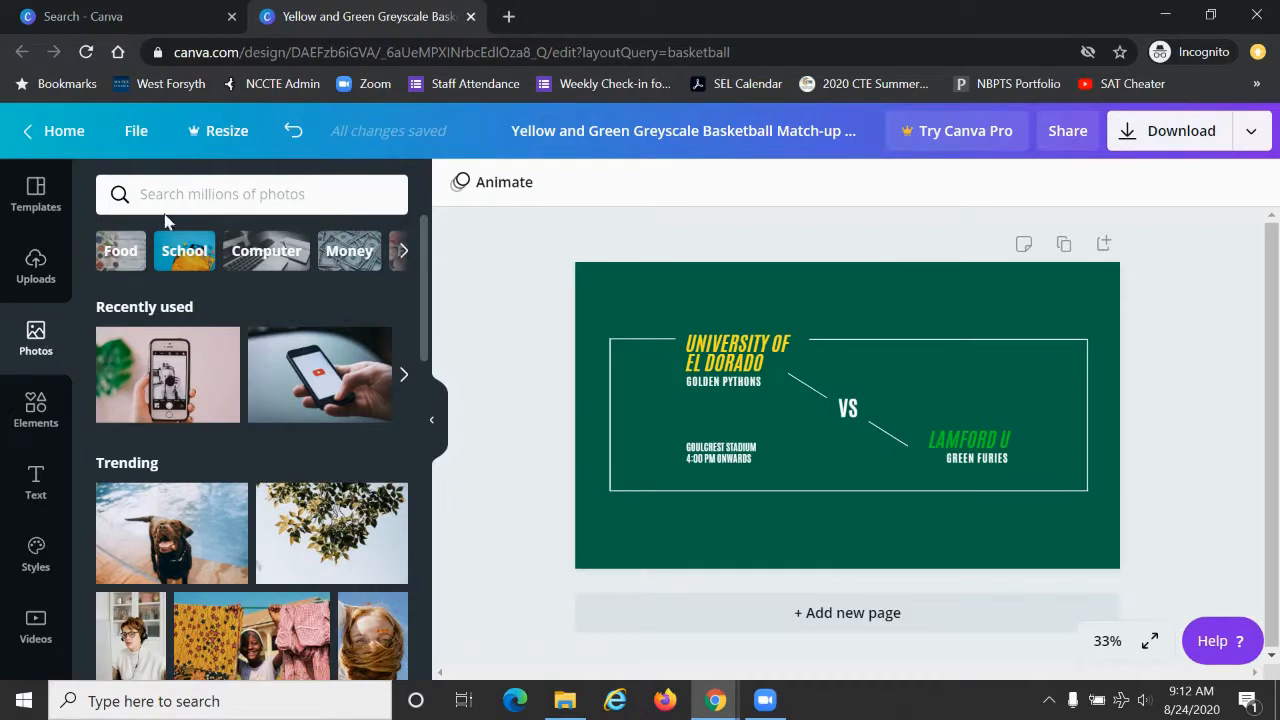
click(187, 197)
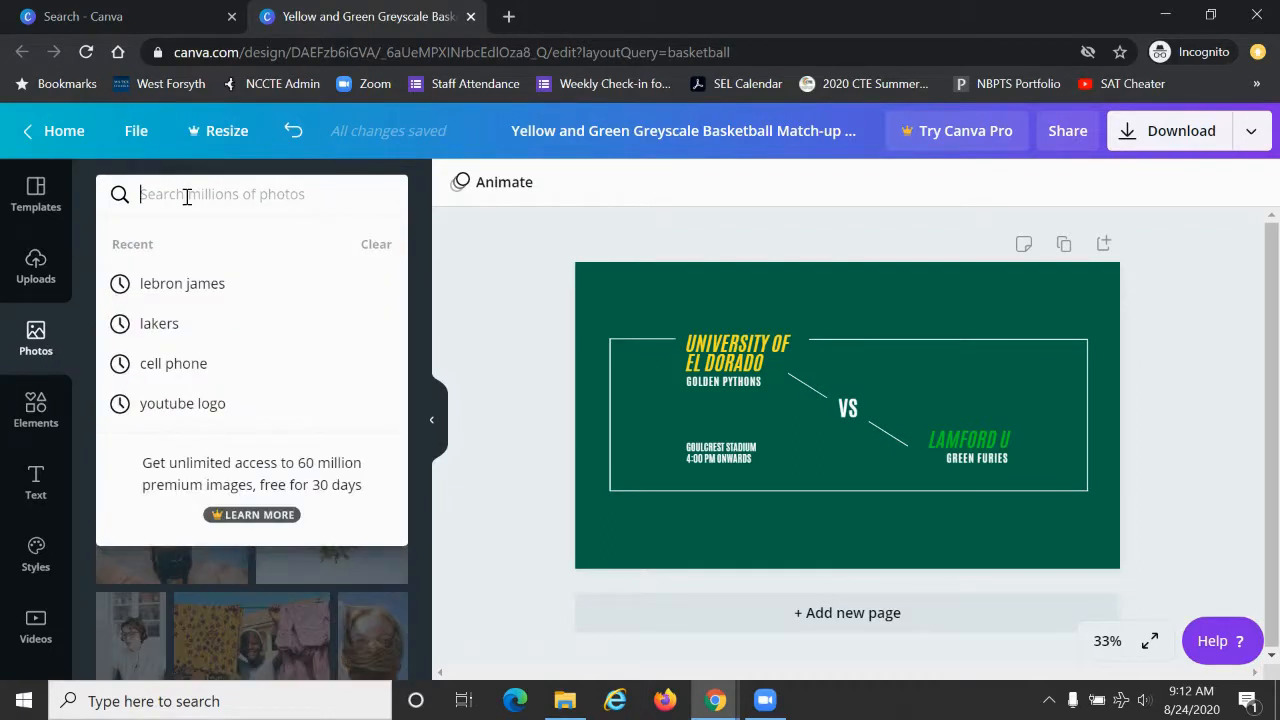
click(160, 292)
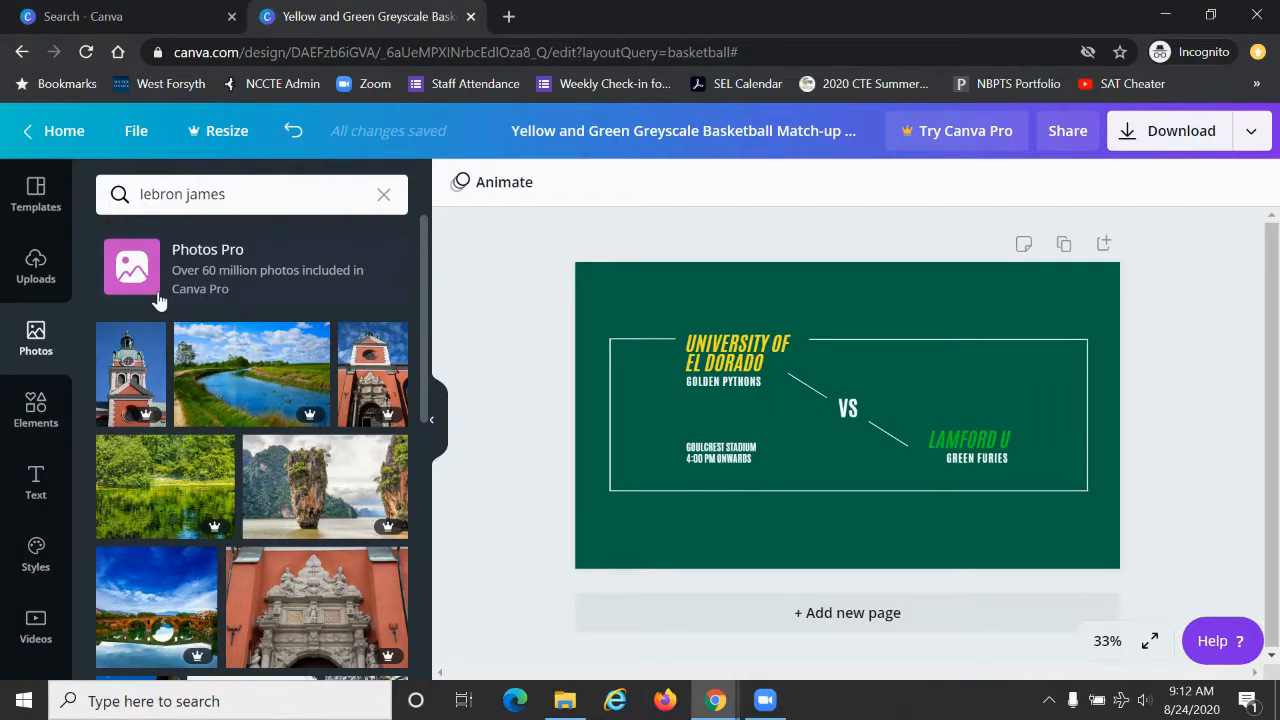
scroll(268, 517, down, 5)
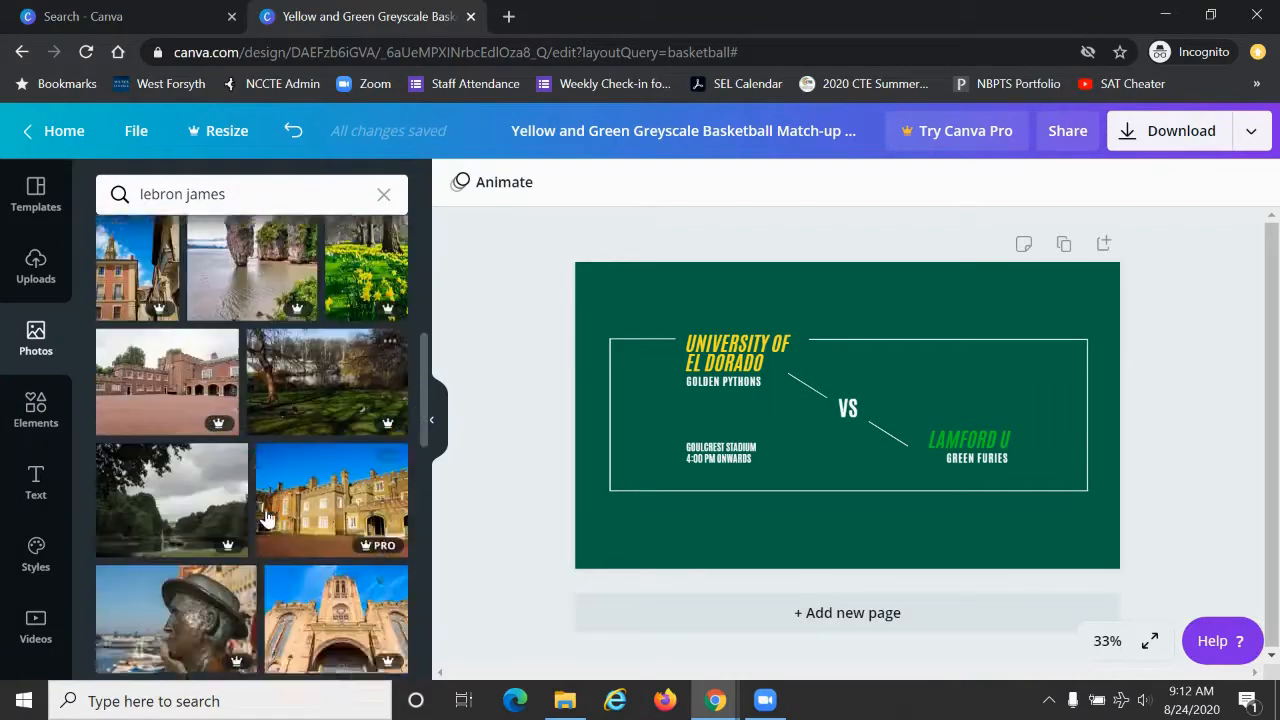
scroll(268, 517, down, 10)
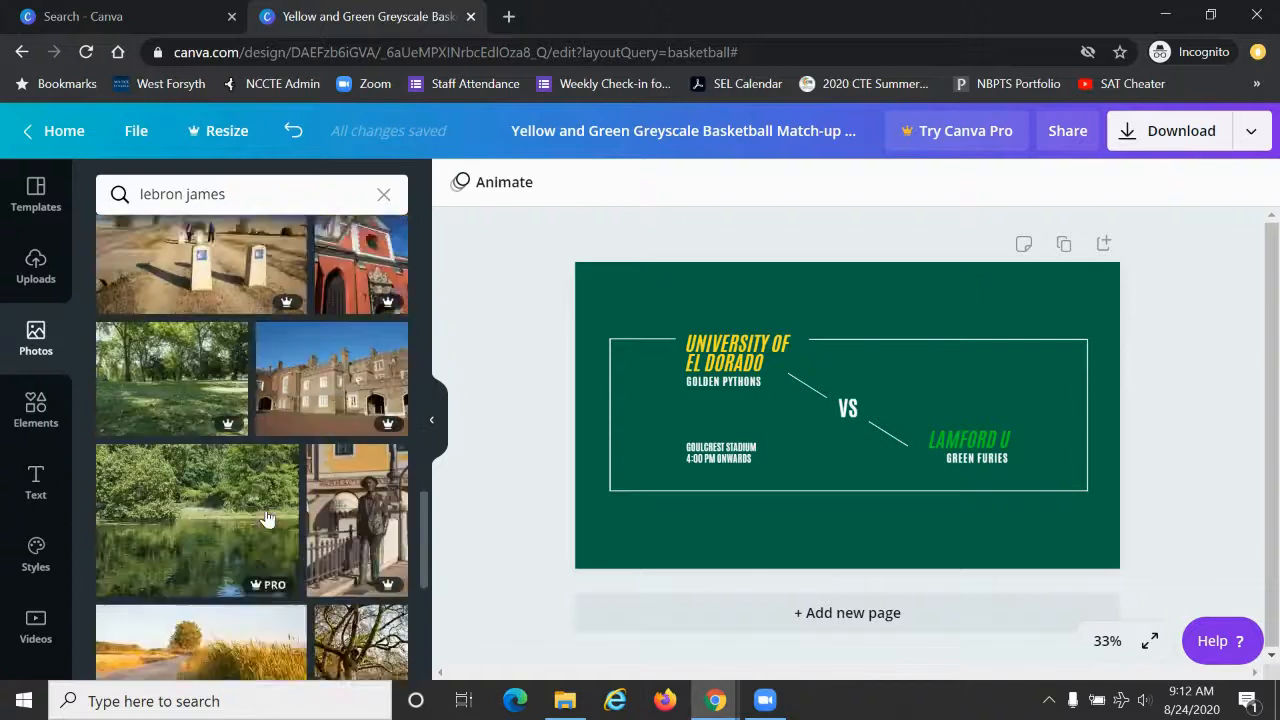
scroll(268, 517, down, 10)
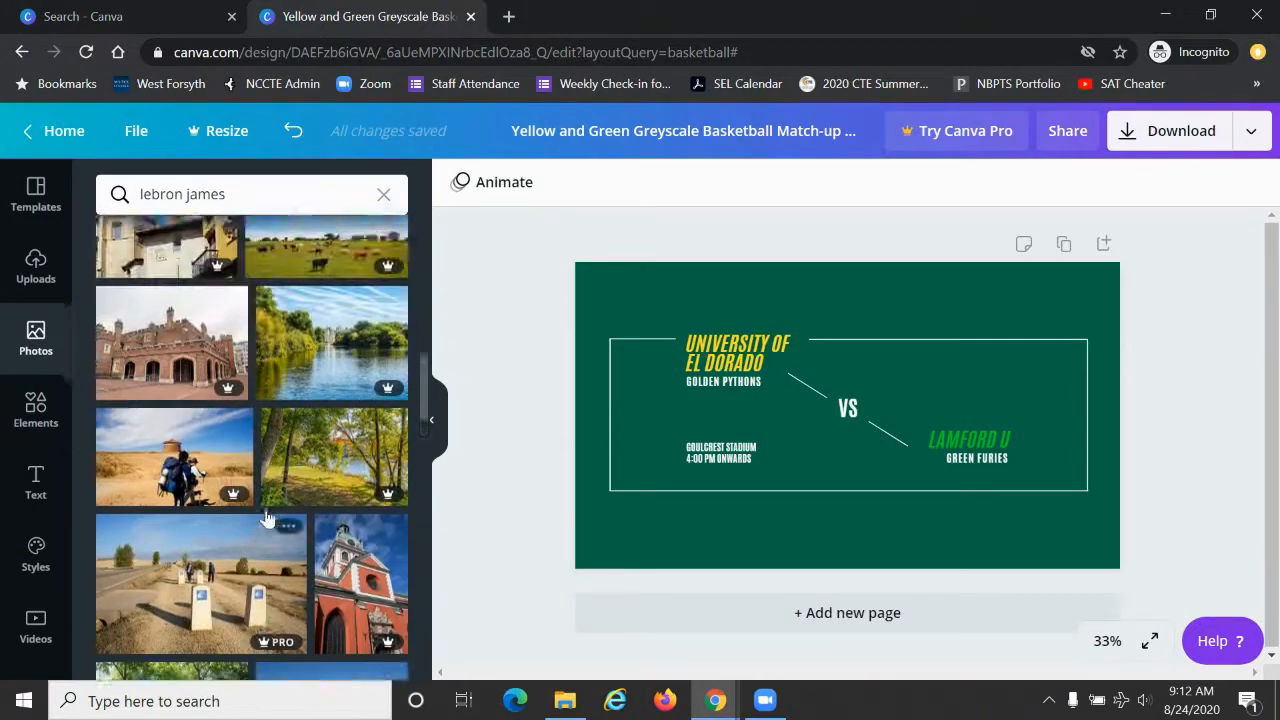
scroll(268, 517, up, 20)
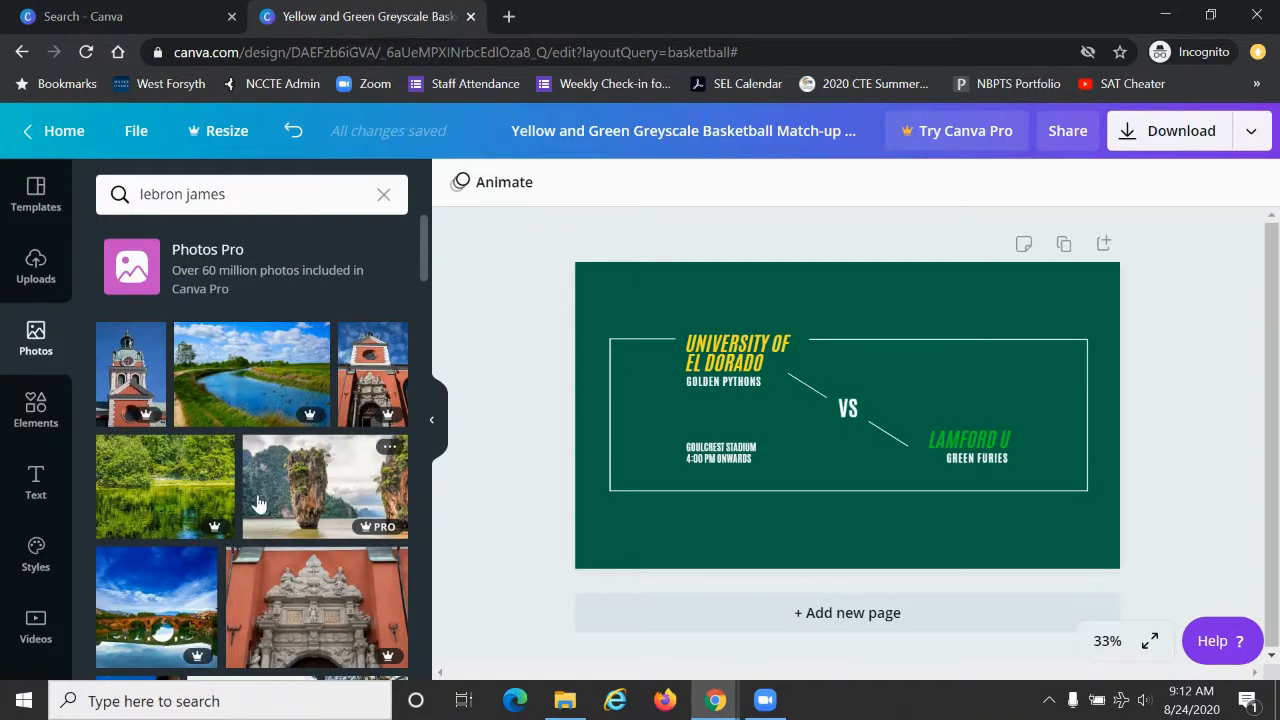
Step: Show the uploaded images, and search Google Images for "lebron james" in a new browser tab
click(35, 263)
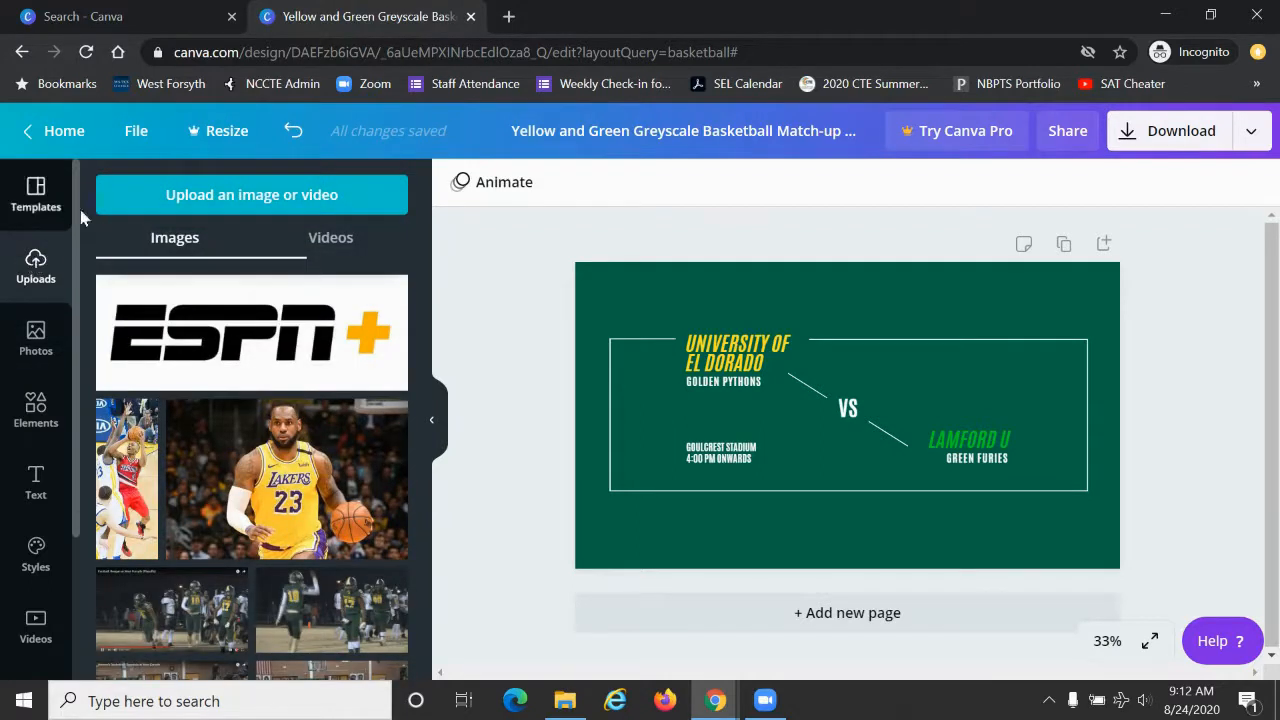
click(509, 17)
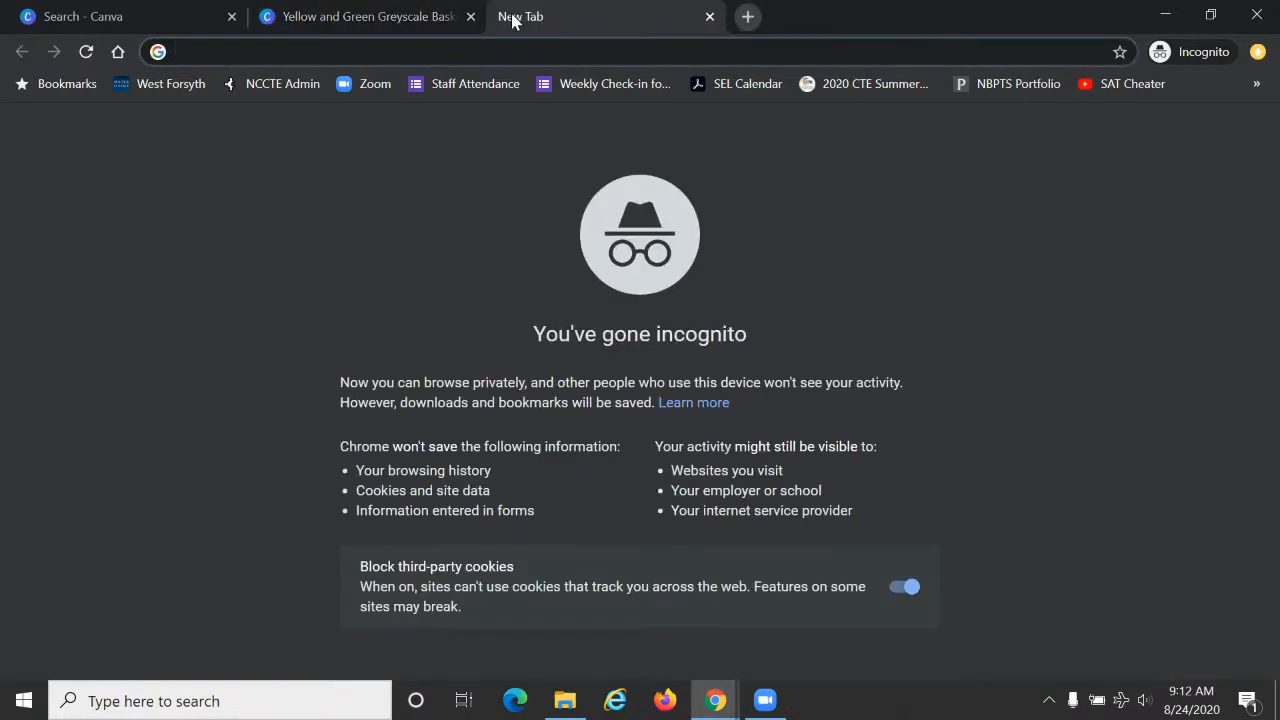
text(google.com)
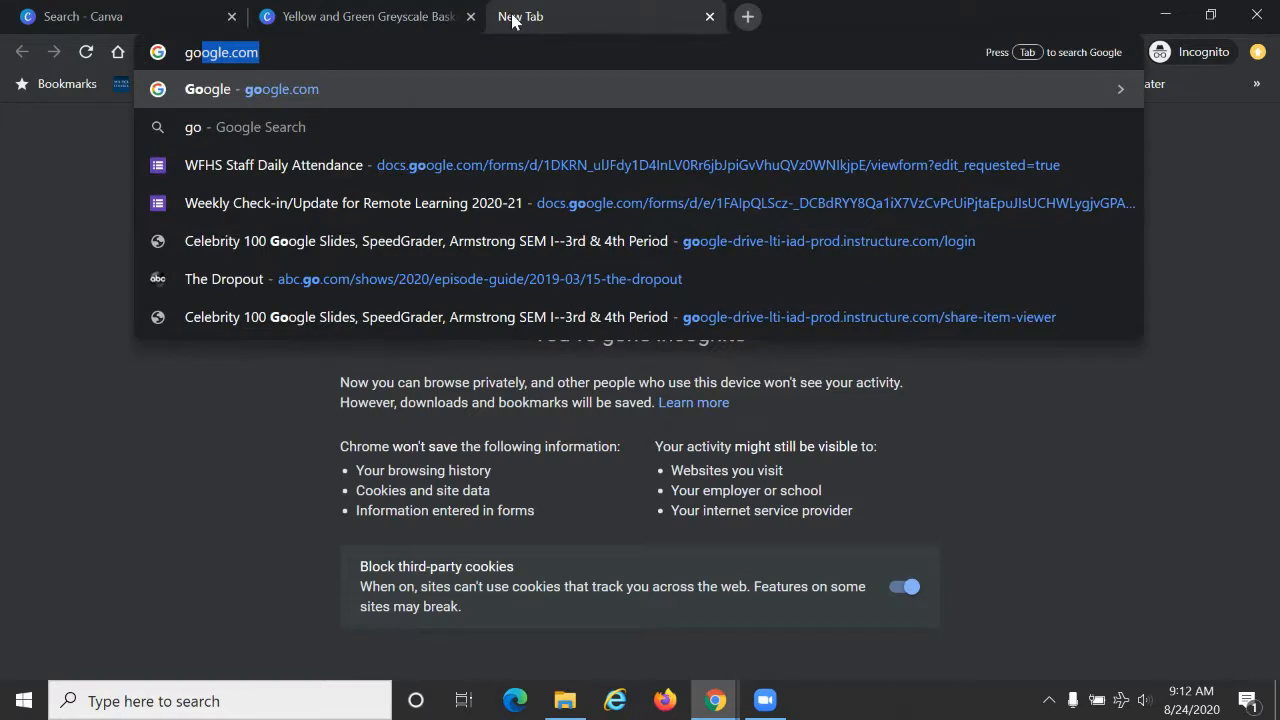
key(Return)
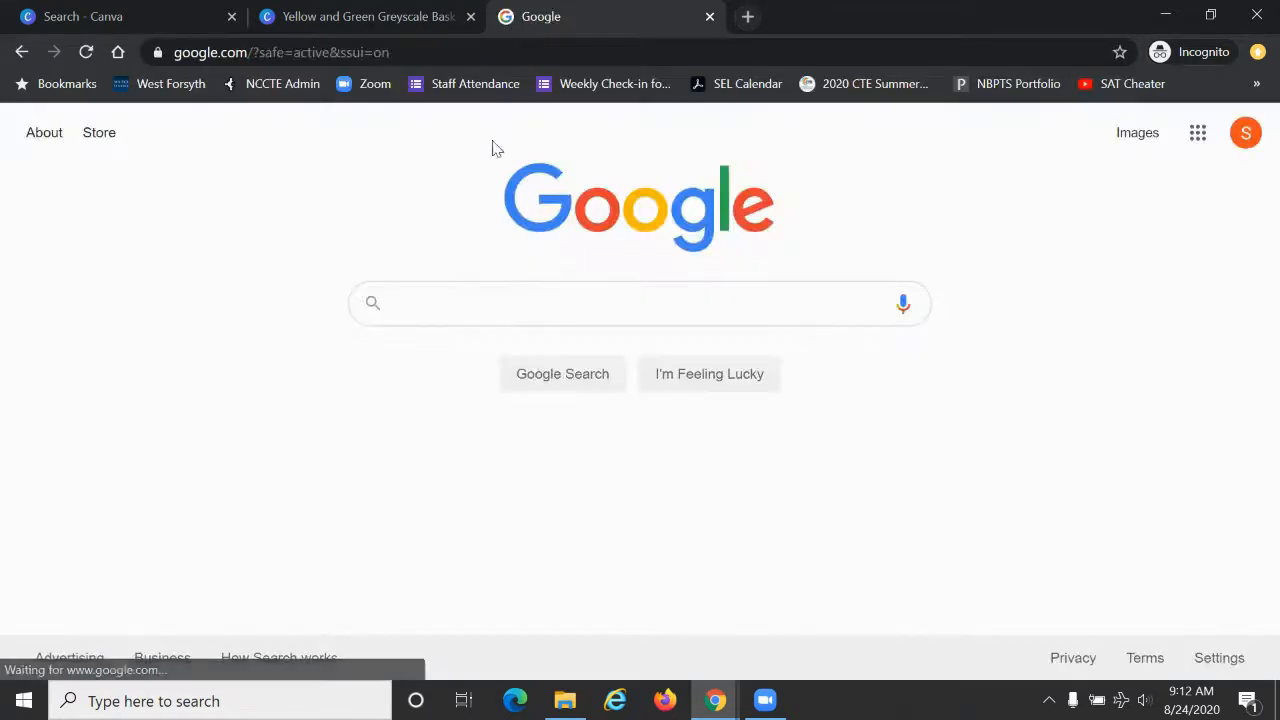
text(lebr)
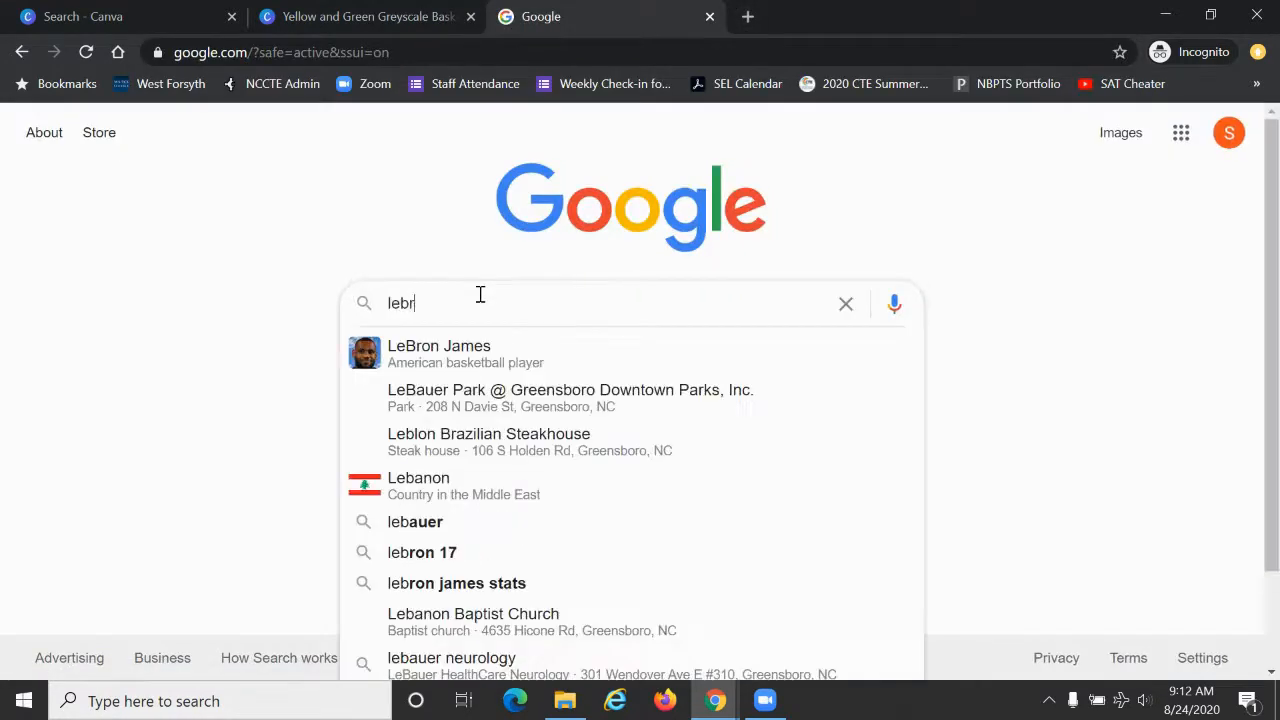
text(on james)
key(Return)
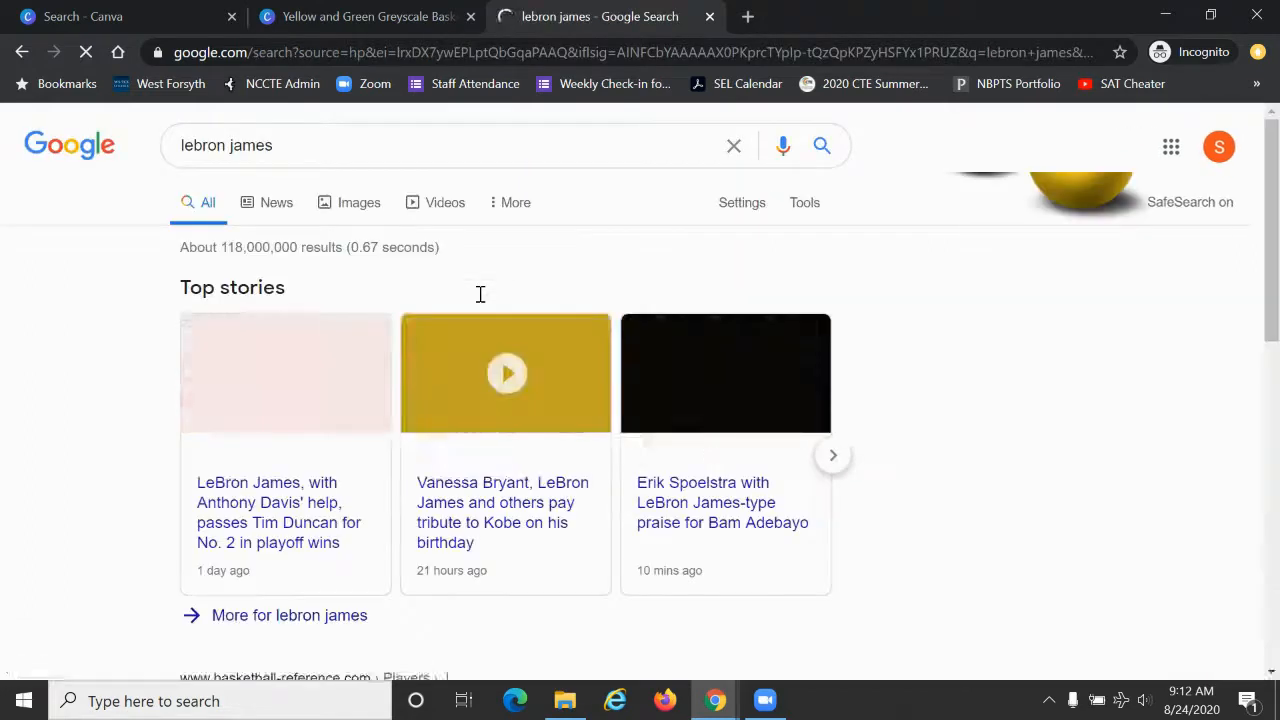
click(357, 206)
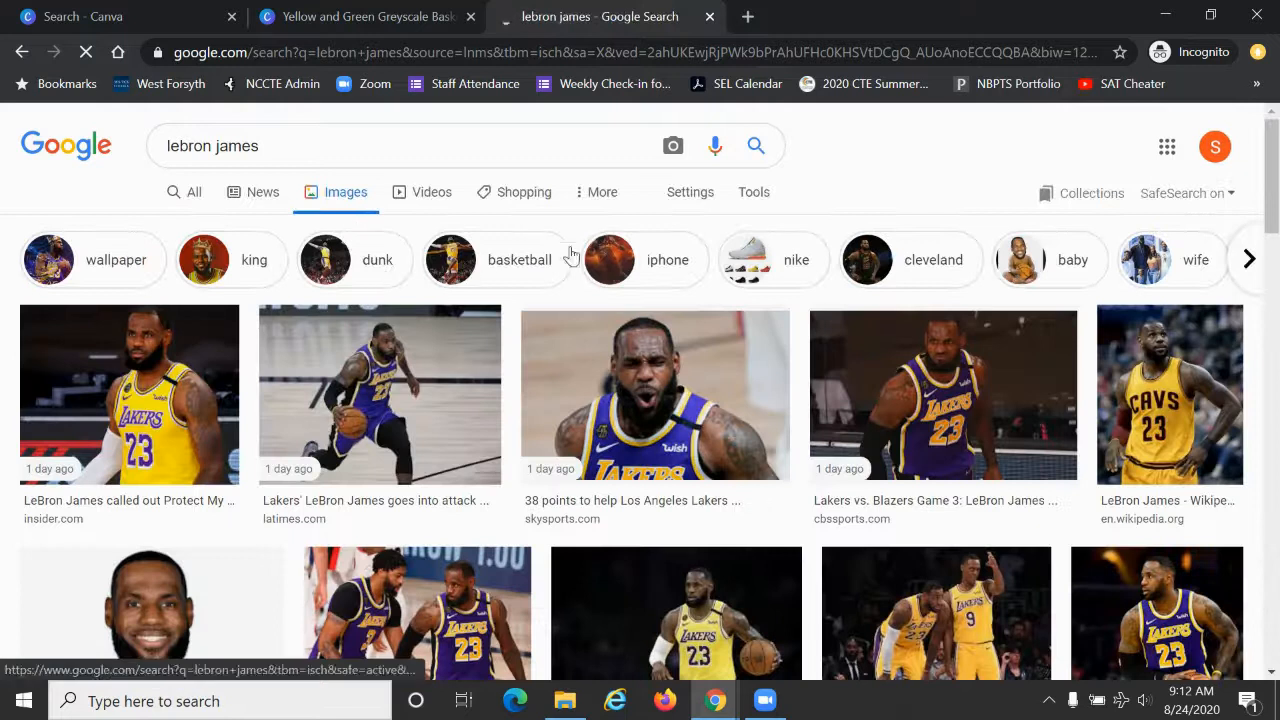
Step: Filter the image results by usage rights to Labeled for noncommercial reuse
click(738, 202)
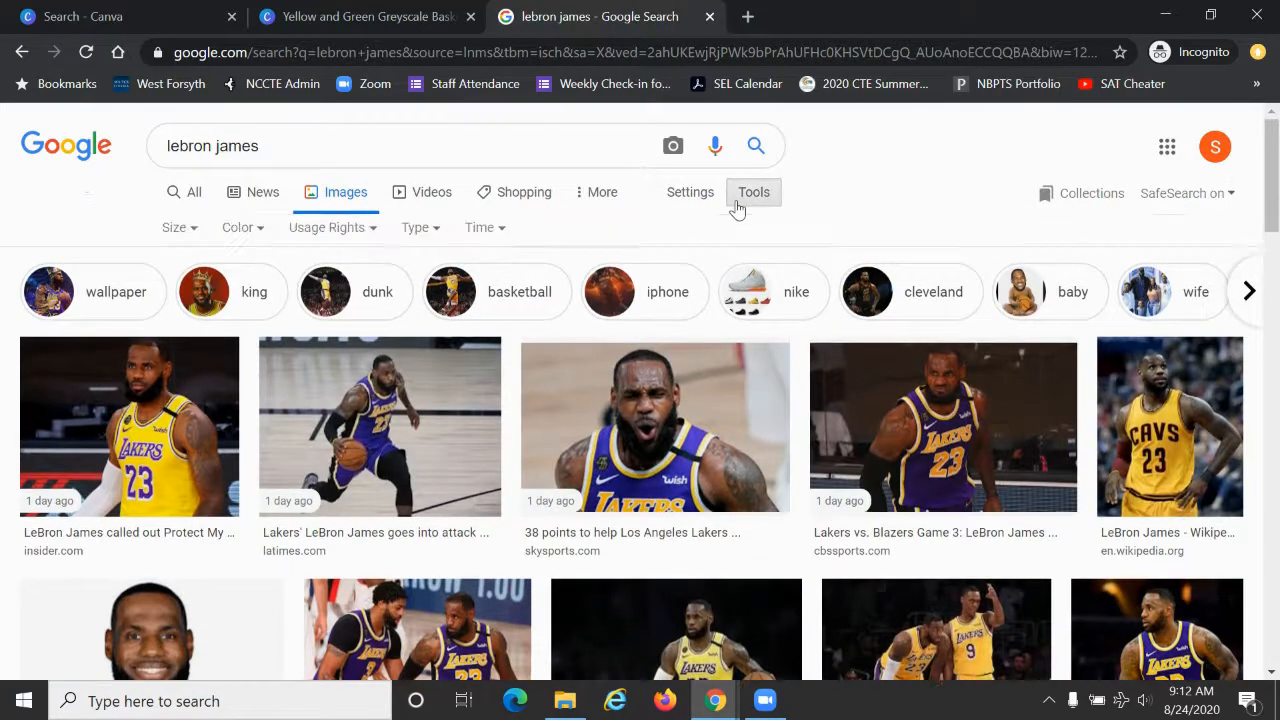
click(349, 238)
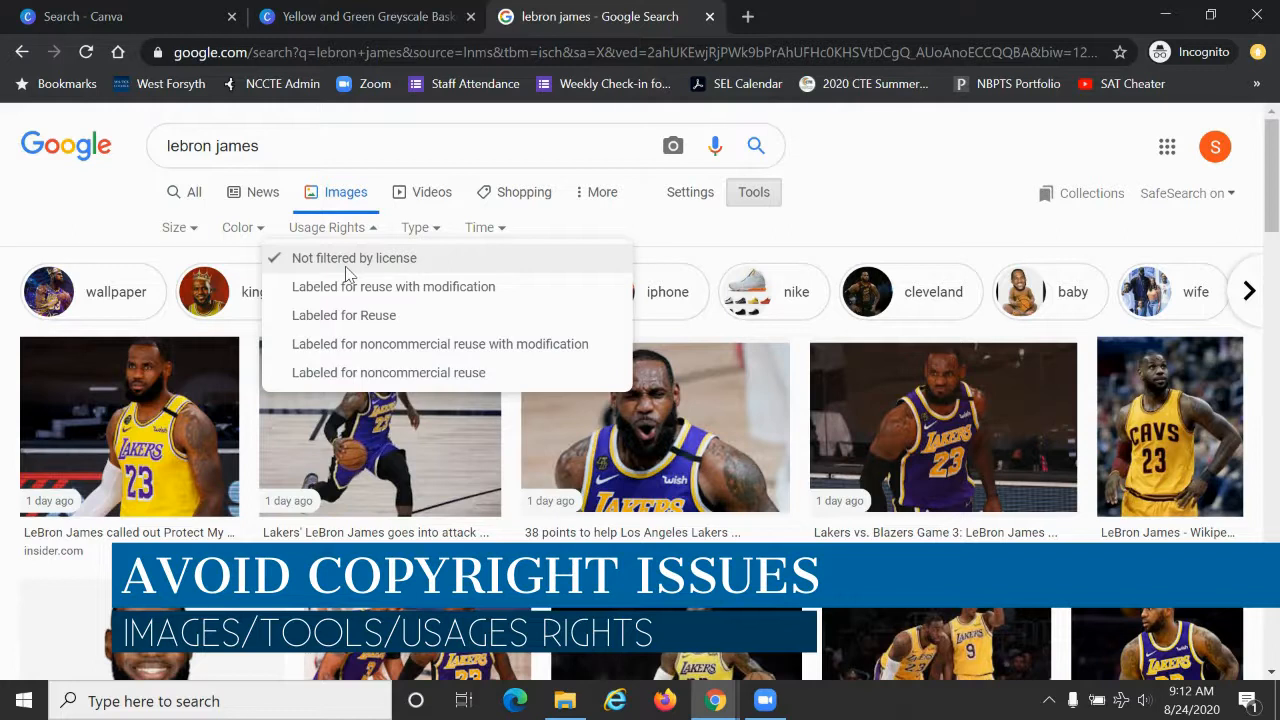
click(338, 374)
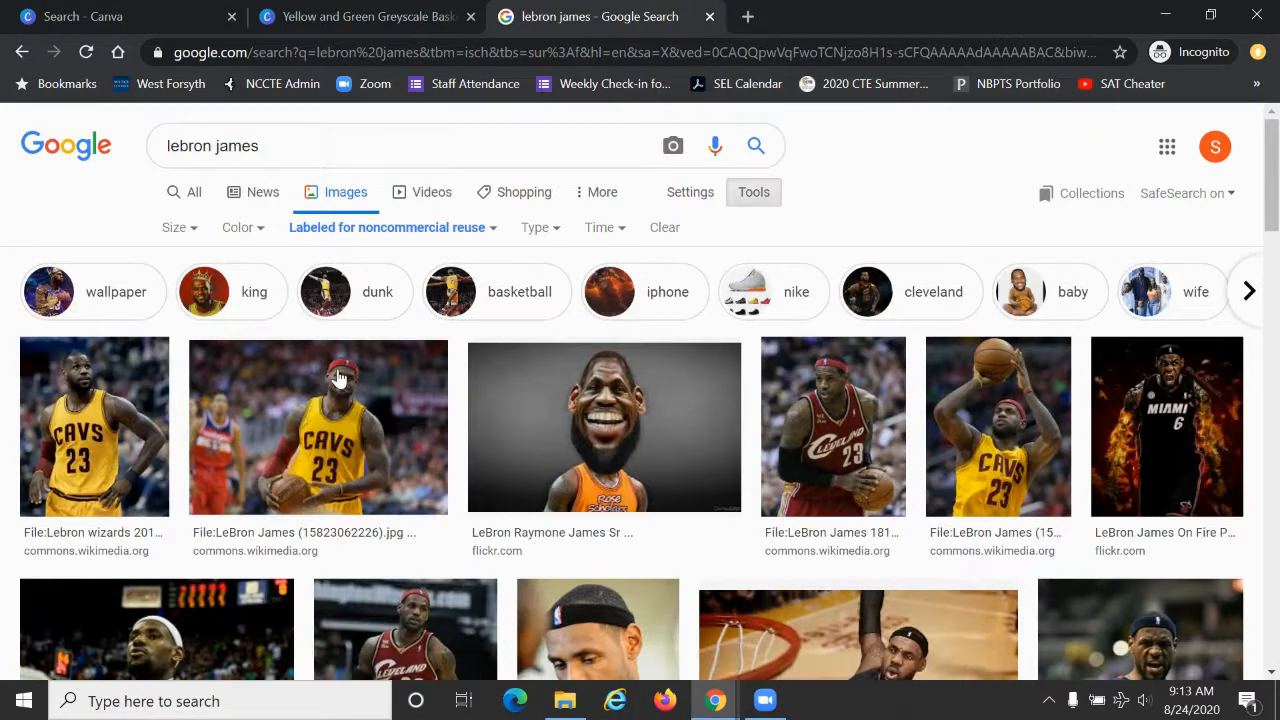
Step: Refine the image search to "lebron james lakers" and look through the results for a usable photo
click(330, 146)
text(lak)
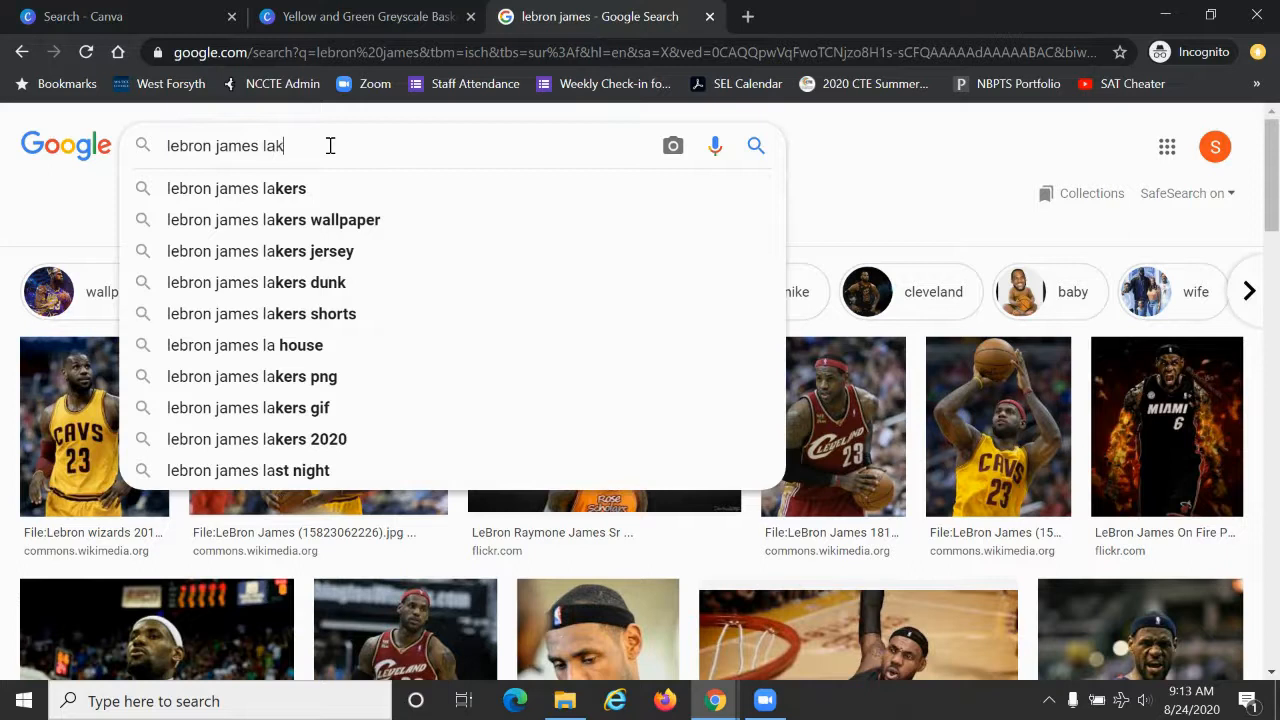
text(ers)
key(Return)
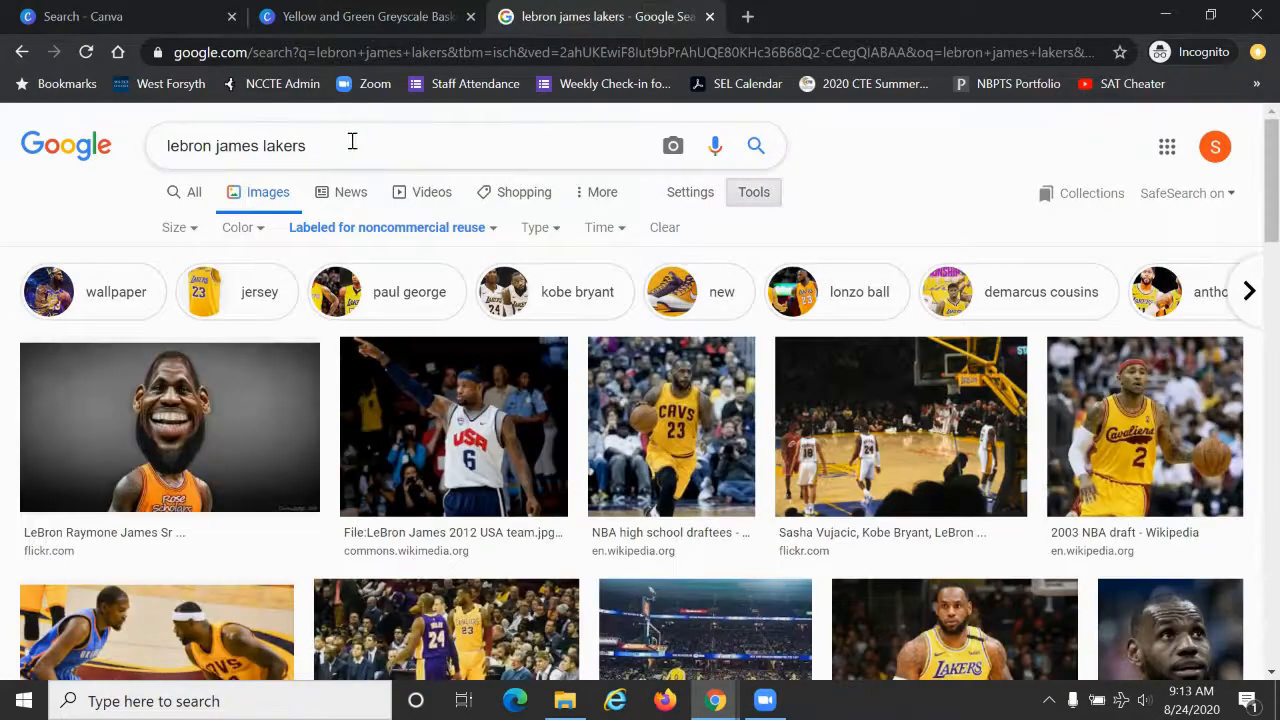
scroll(450, 430, down, 2)
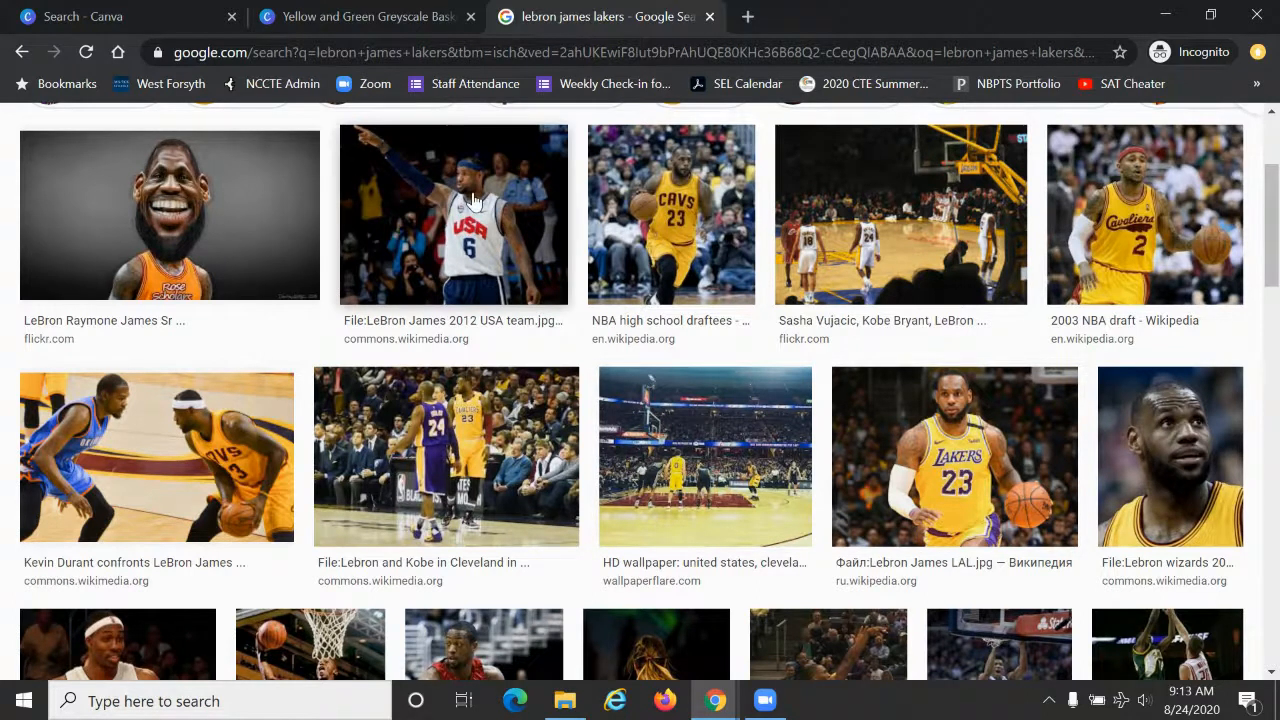
Step: Back in the Canva design, place the uploaded LeBron James photo at full page height over the left two-thirds, sent to the back
click(330, 20)
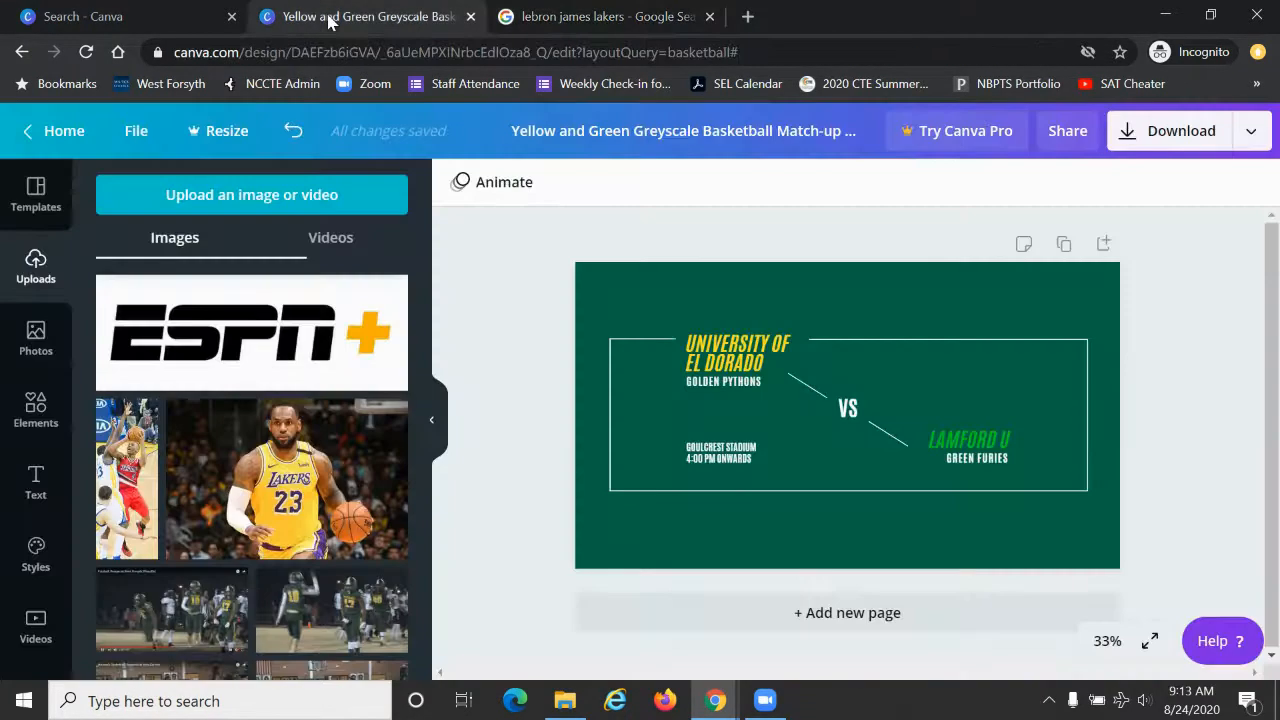
click(293, 478)
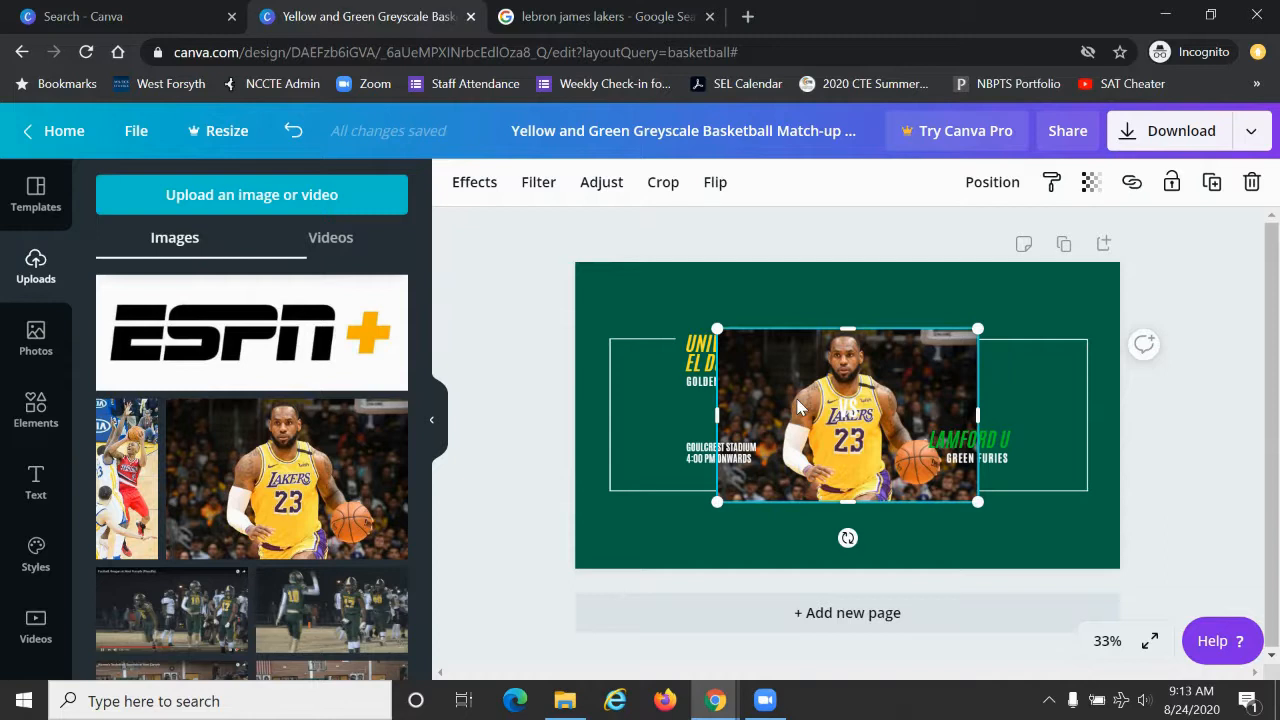
drag(811, 418, 612, 342)
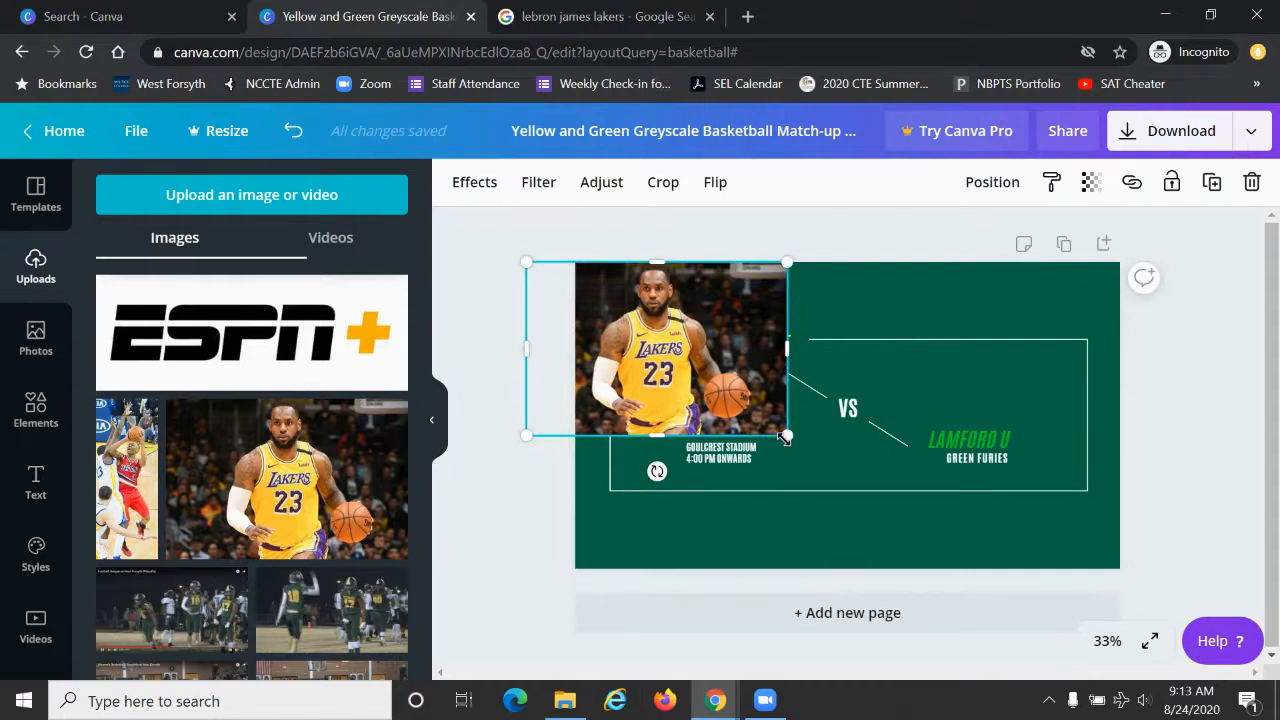
drag(786, 436, 945, 632)
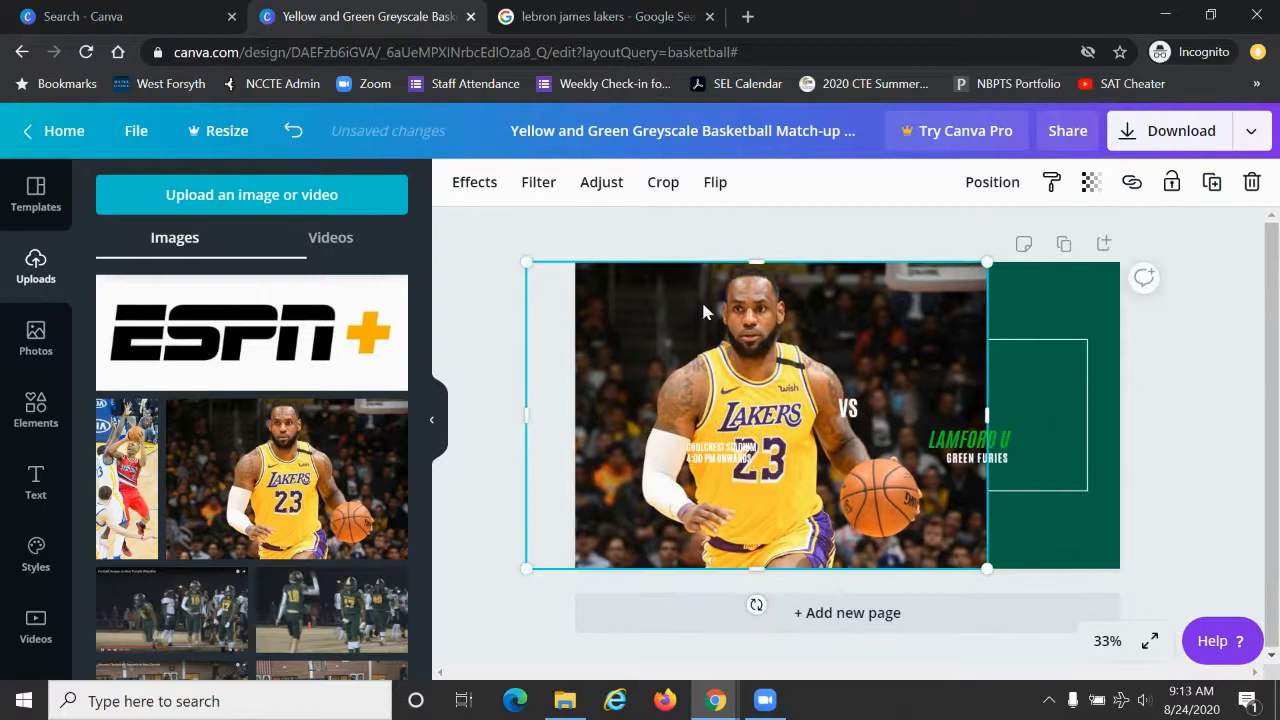
drag(720, 340, 661, 333)
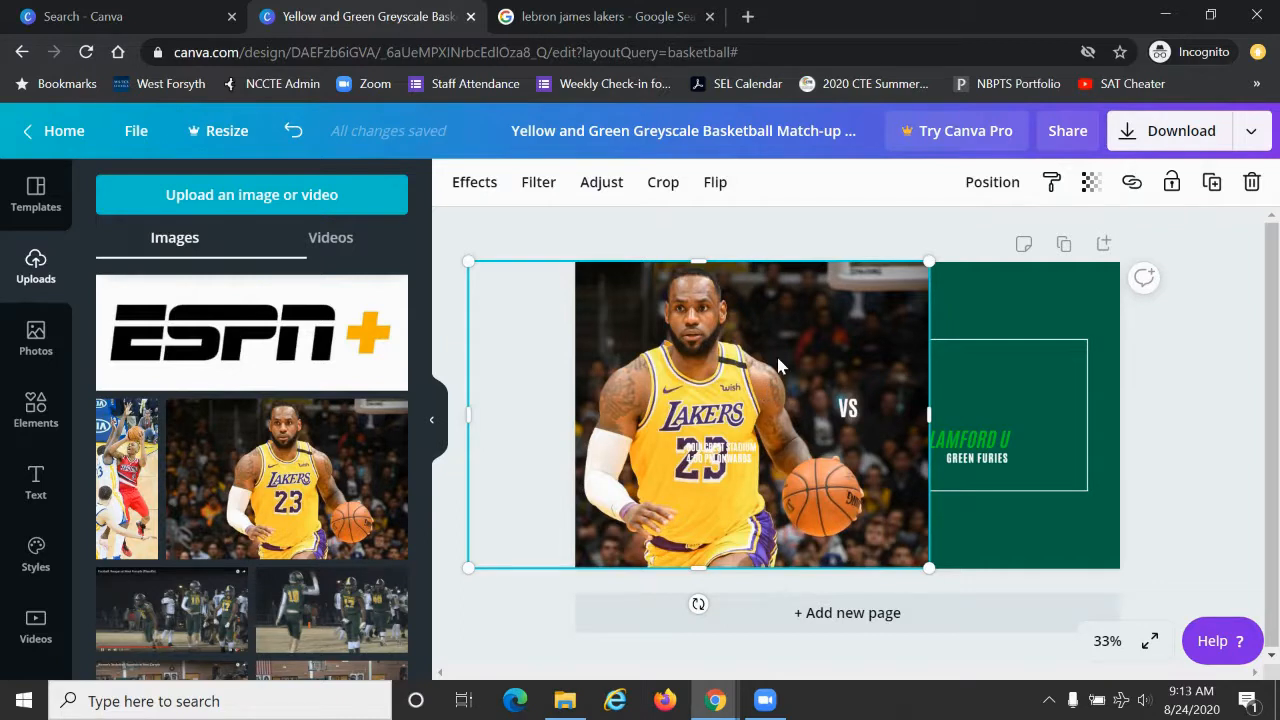
right_click(776, 366)
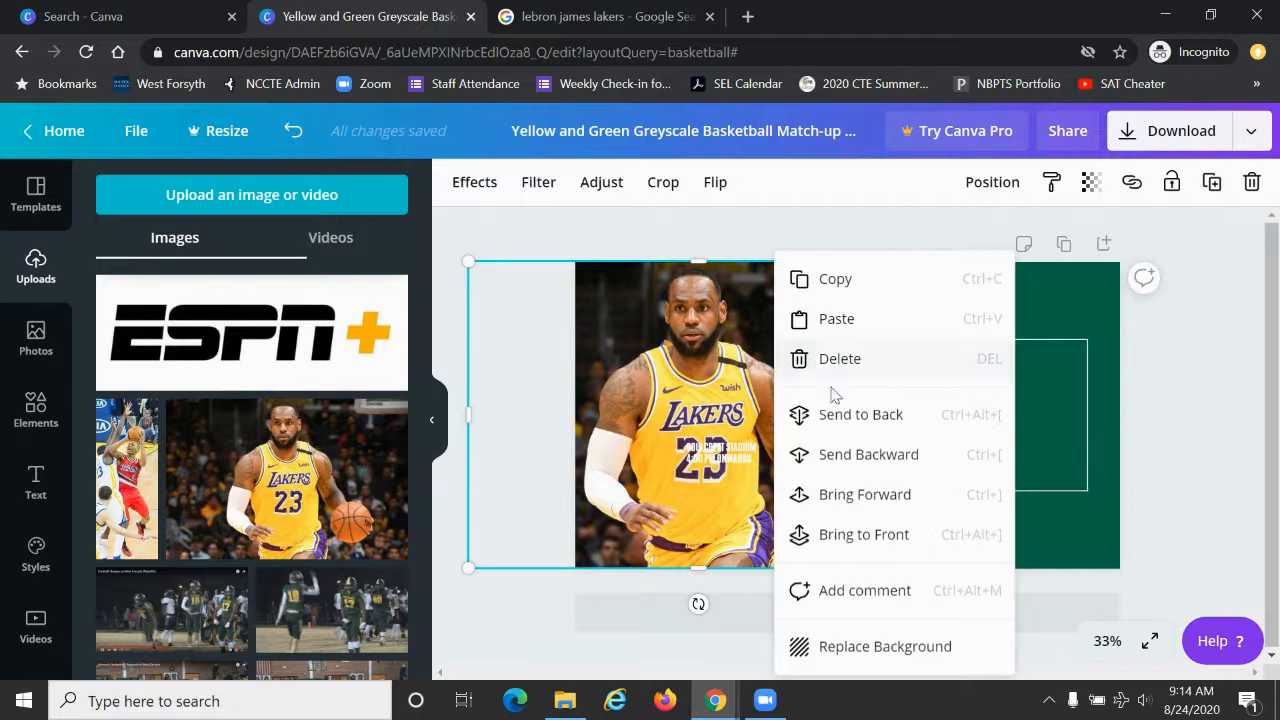
click(840, 416)
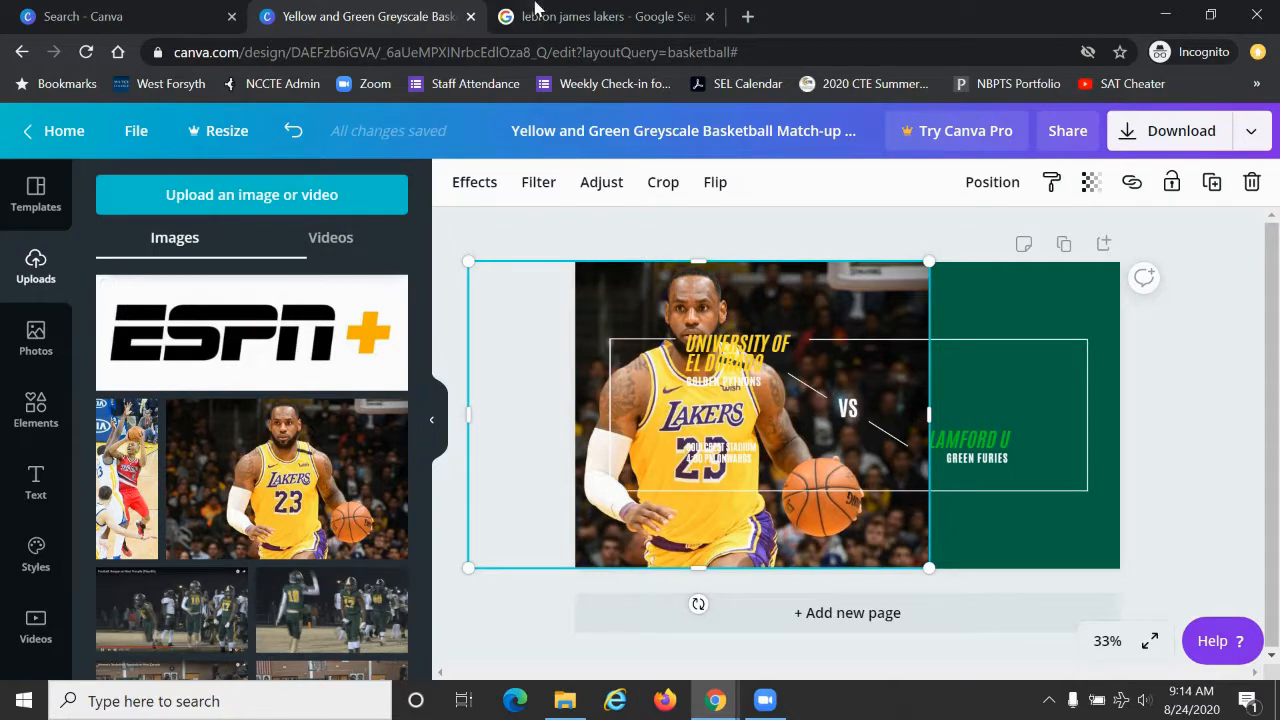
Step: Search Google Images for "damian lillard", keeping the noncommercial reuse filter, and look through the results
click(560, 16)
scroll(411, 274, up, 3)
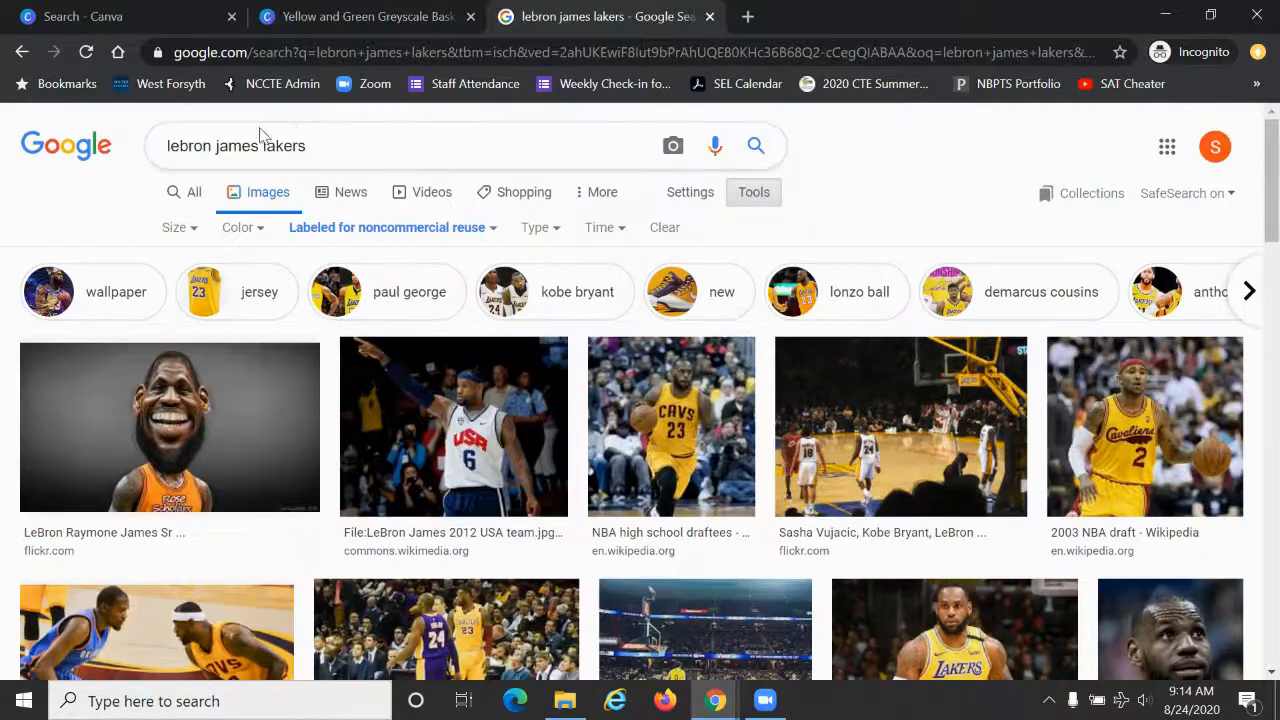
triple_click(314, 146)
text(dami)
key(BackSpace)
key(BackSpace)
text(amia)
key(Down)
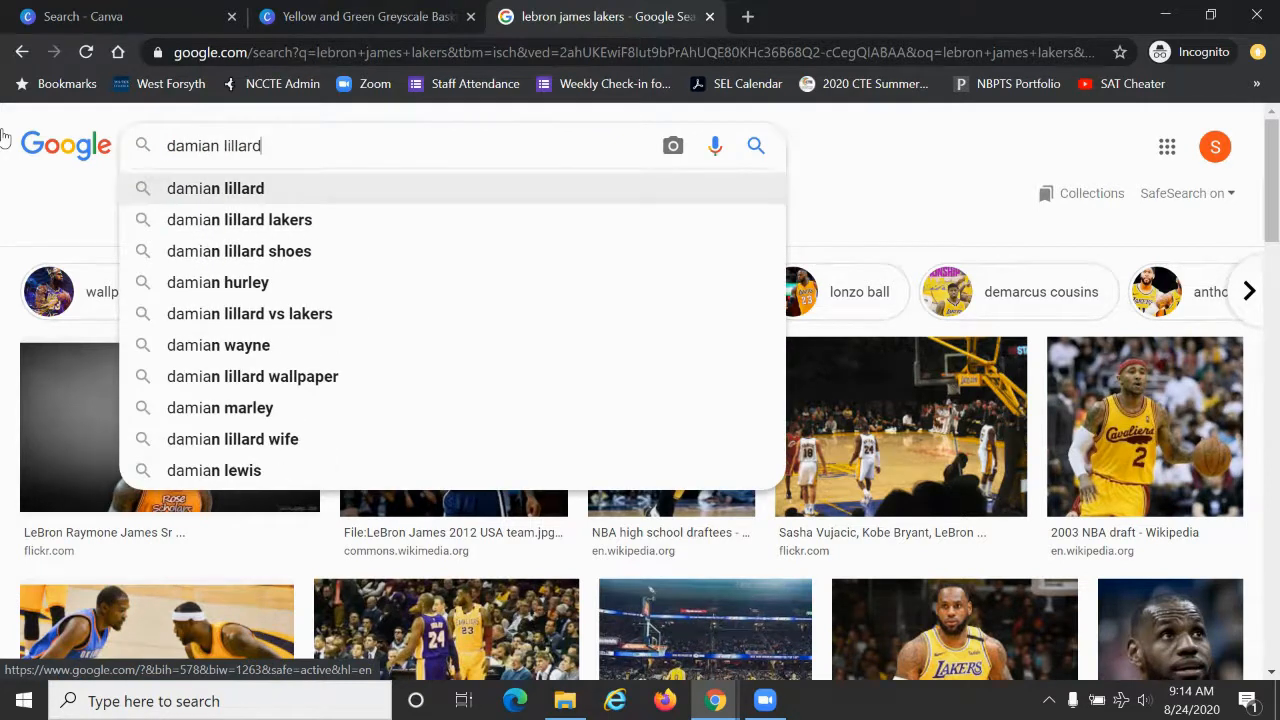
key(Return)
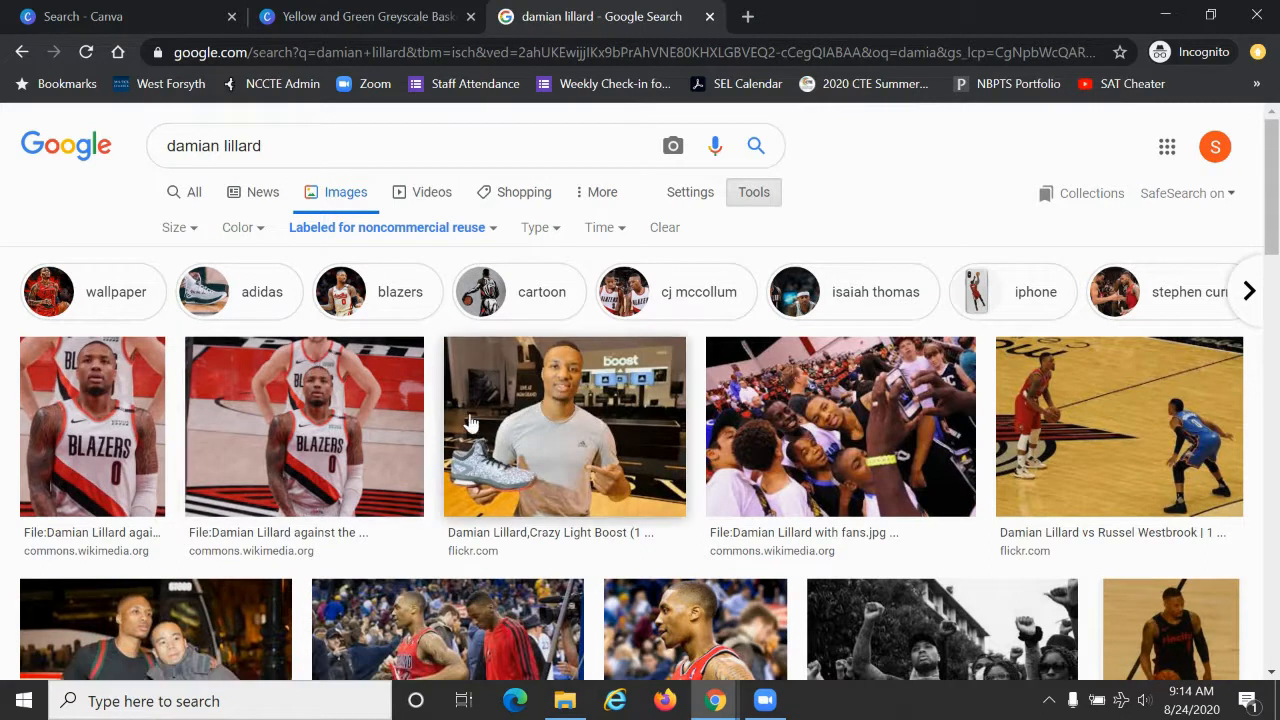
scroll(470, 424, down, 3)
scroll(470, 424, down, 1)
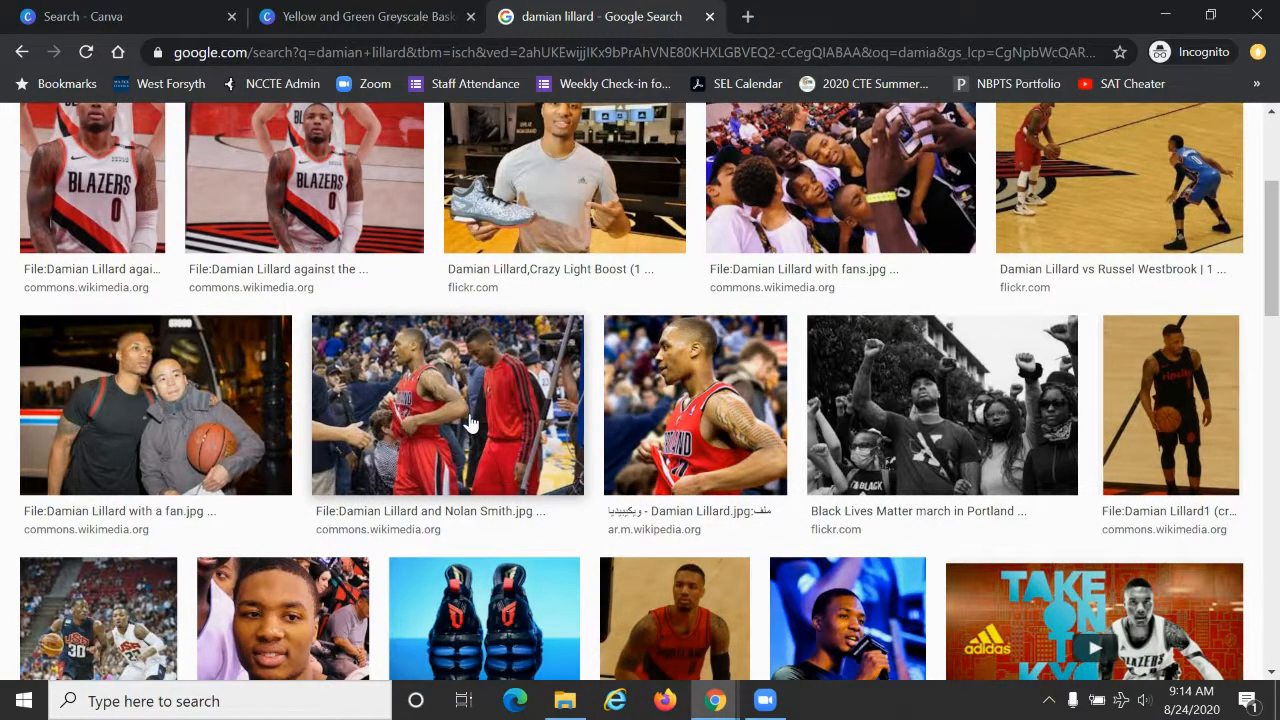
Step: Back in the Canva design, place the uploaded Portland player photo enlarged to fill the page's remaining right-hand area, sent to the back
click(390, 14)
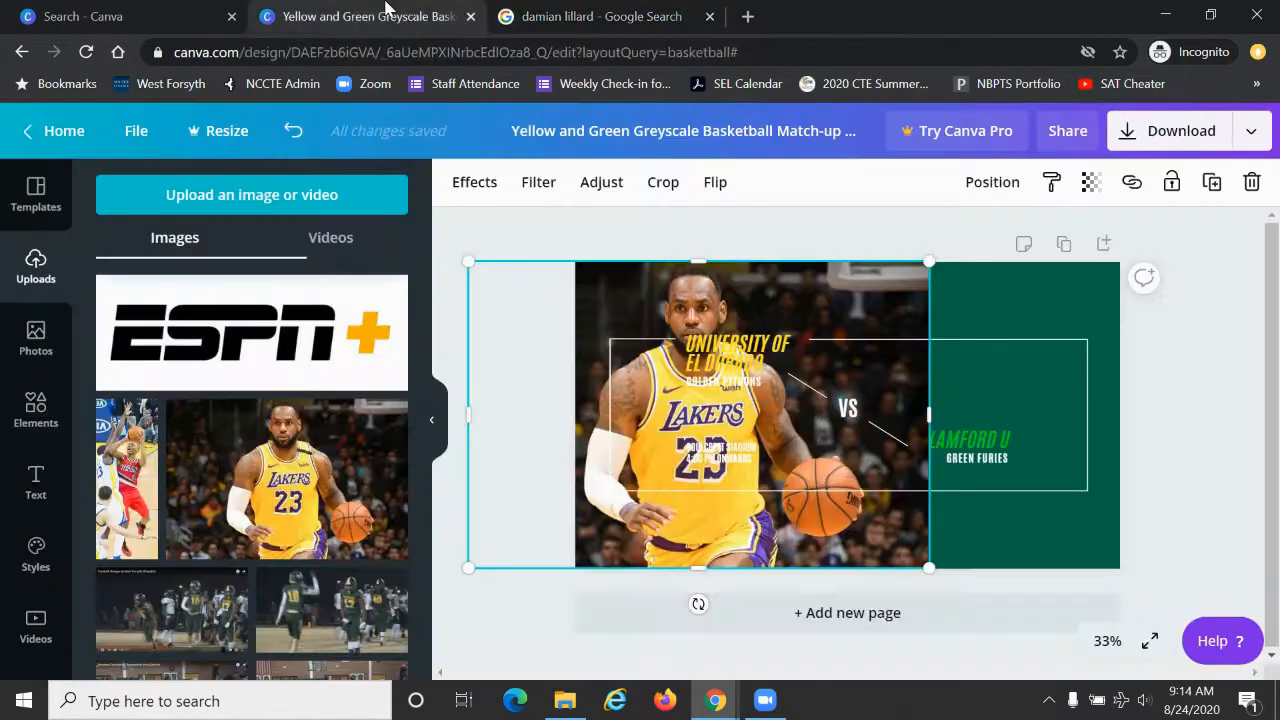
click(127, 489)
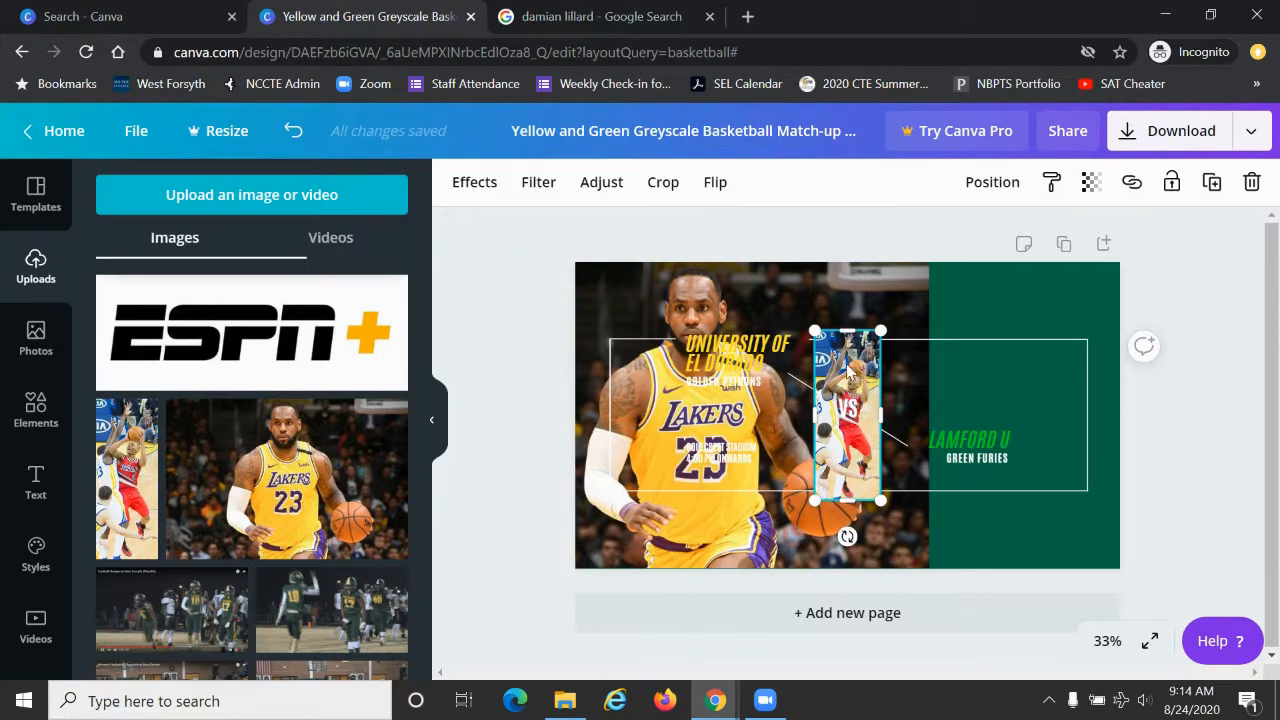
drag(848, 366, 1076, 295)
drag(1047, 438, 800, 708)
drag(1066, 408, 1081, 322)
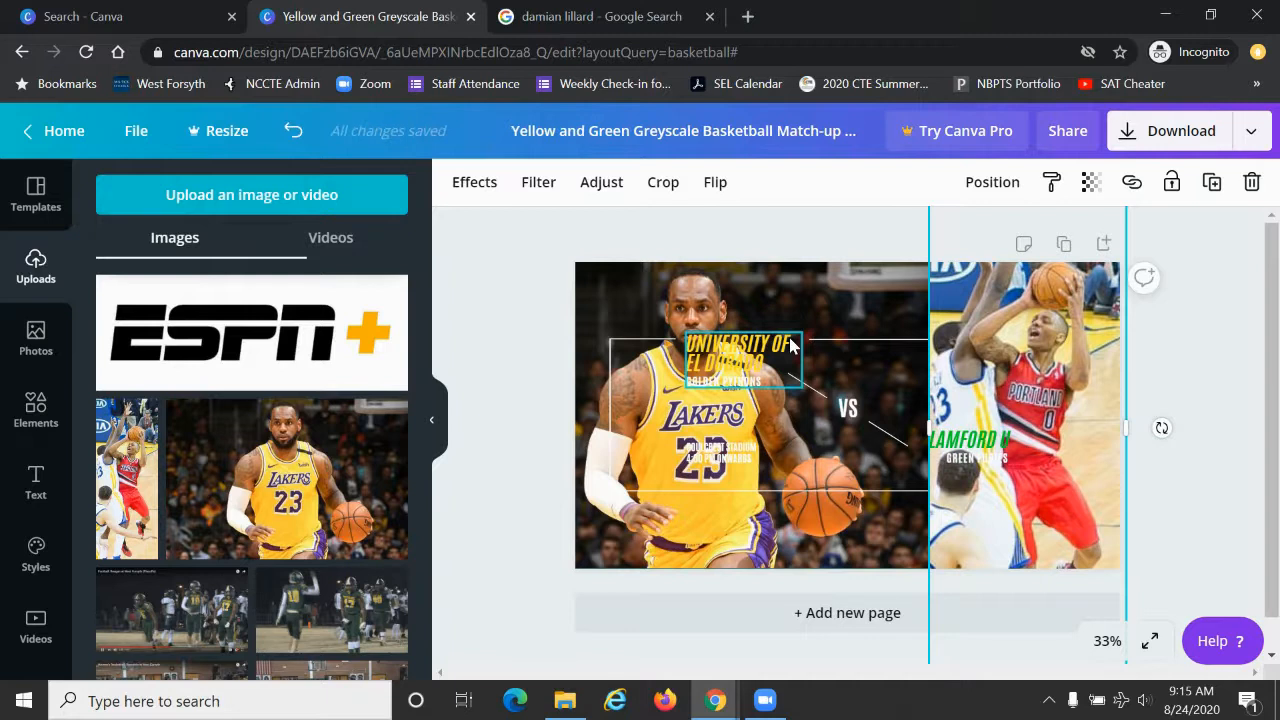
right_click(1045, 317)
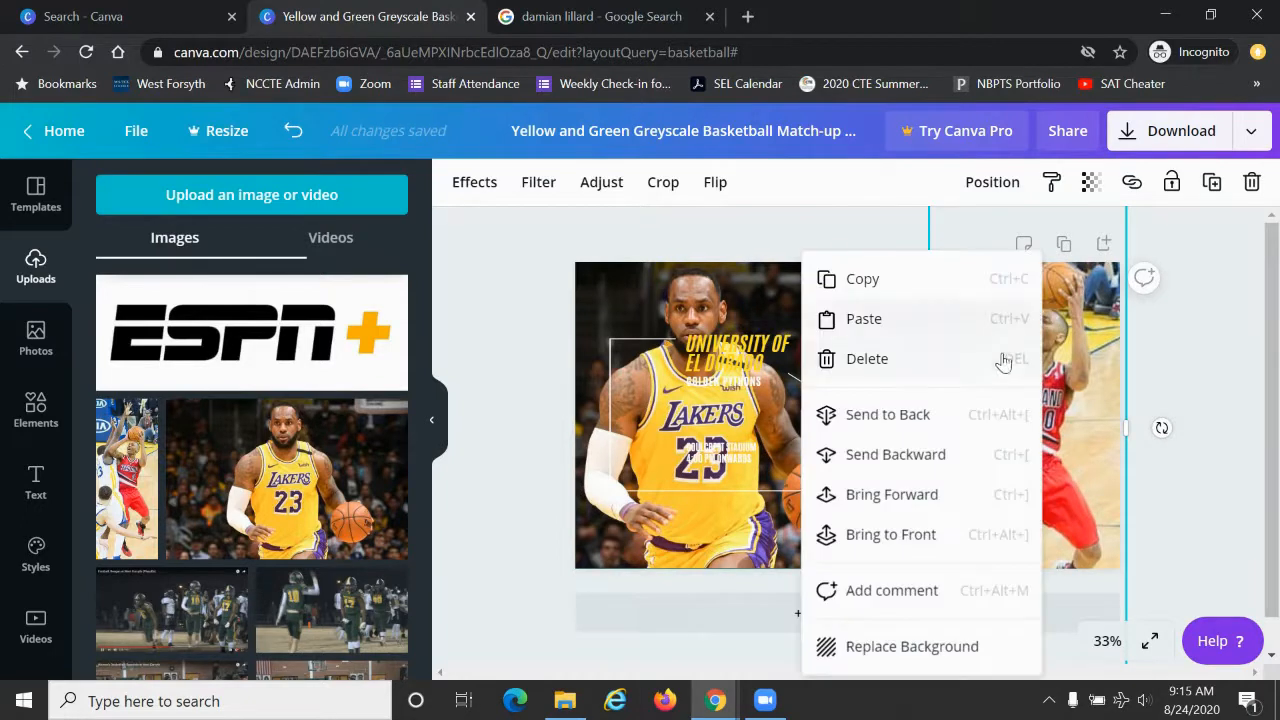
click(938, 419)
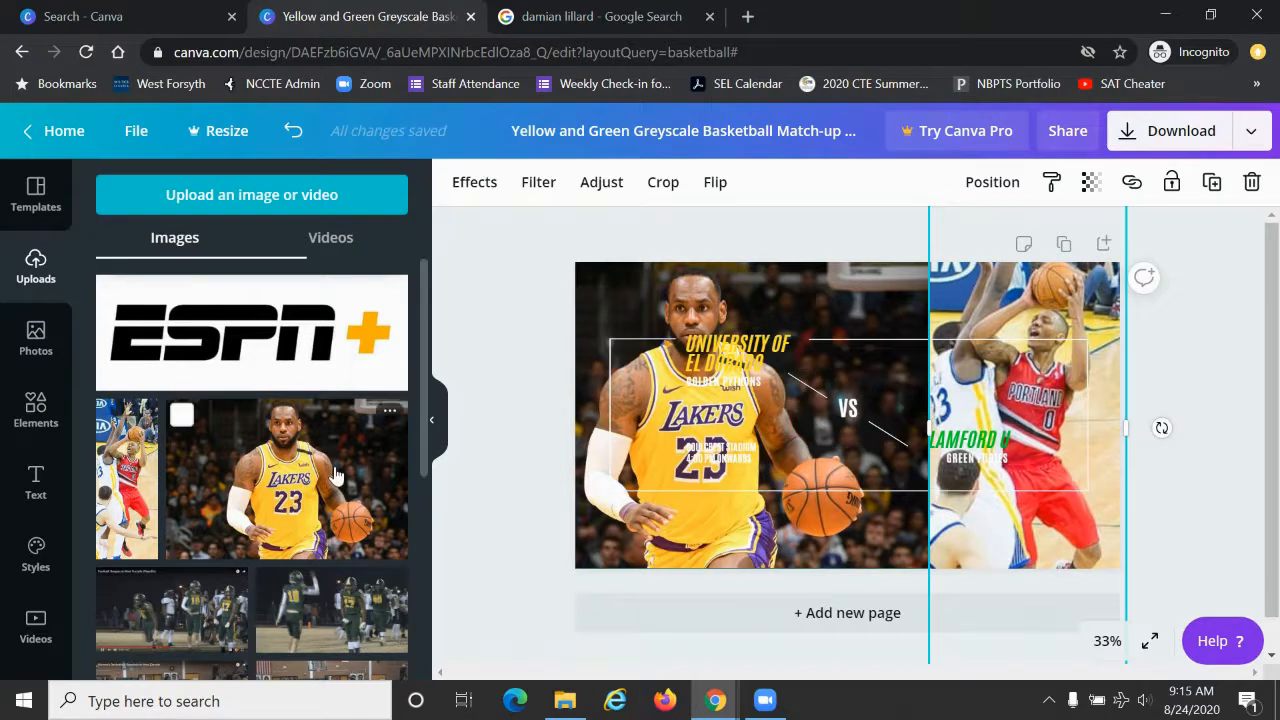
Step: Cover the LeBron James photo with the recently used square shape and set the shape's transparency to 87
click(22, 424)
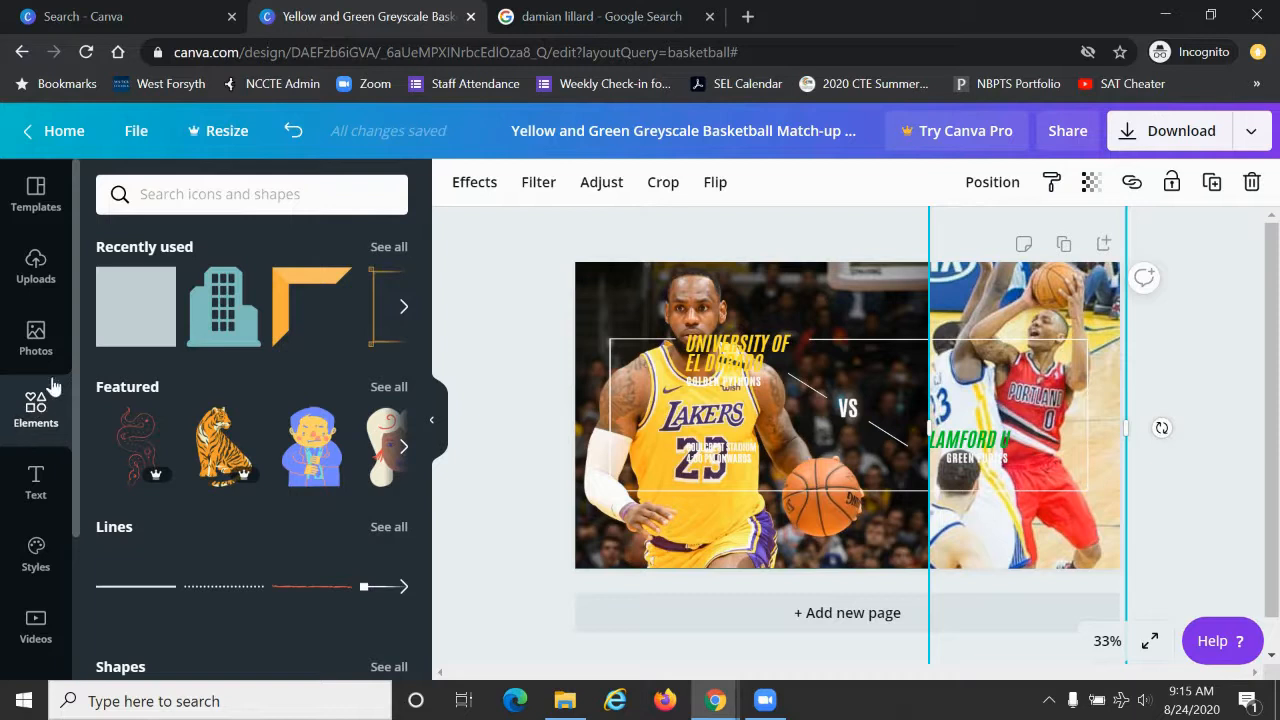
click(128, 319)
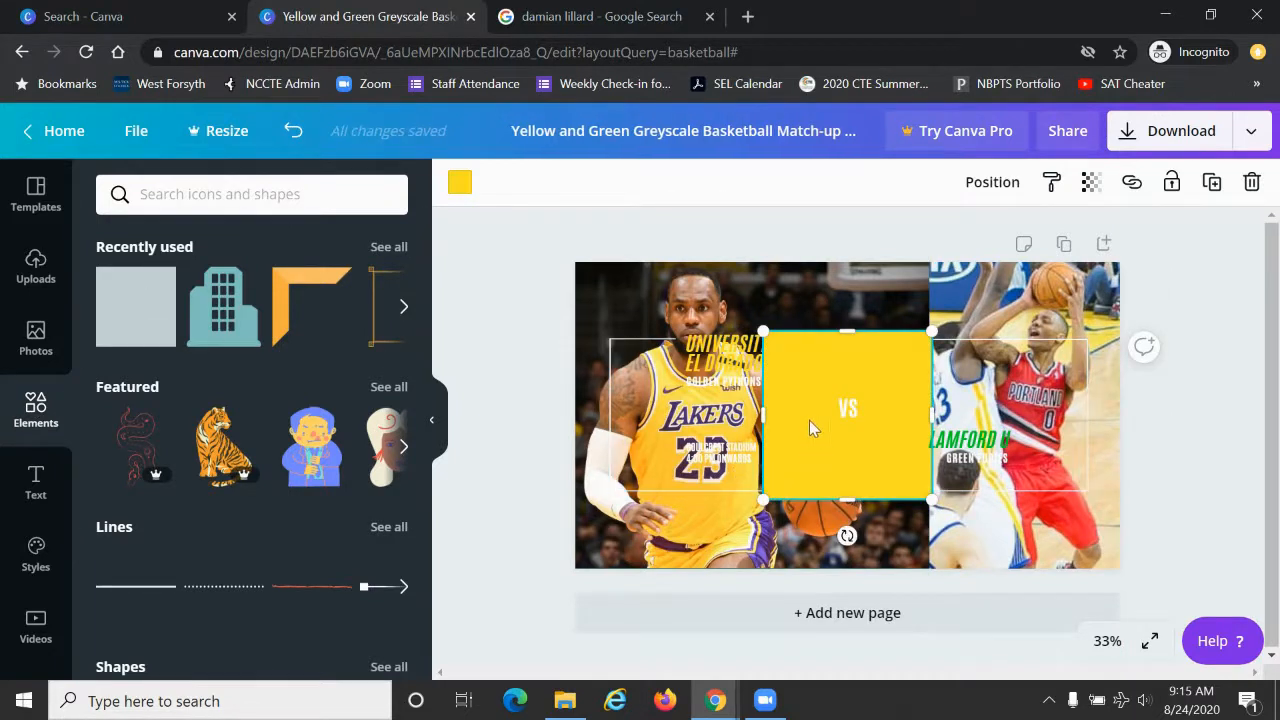
drag(824, 379, 633, 299)
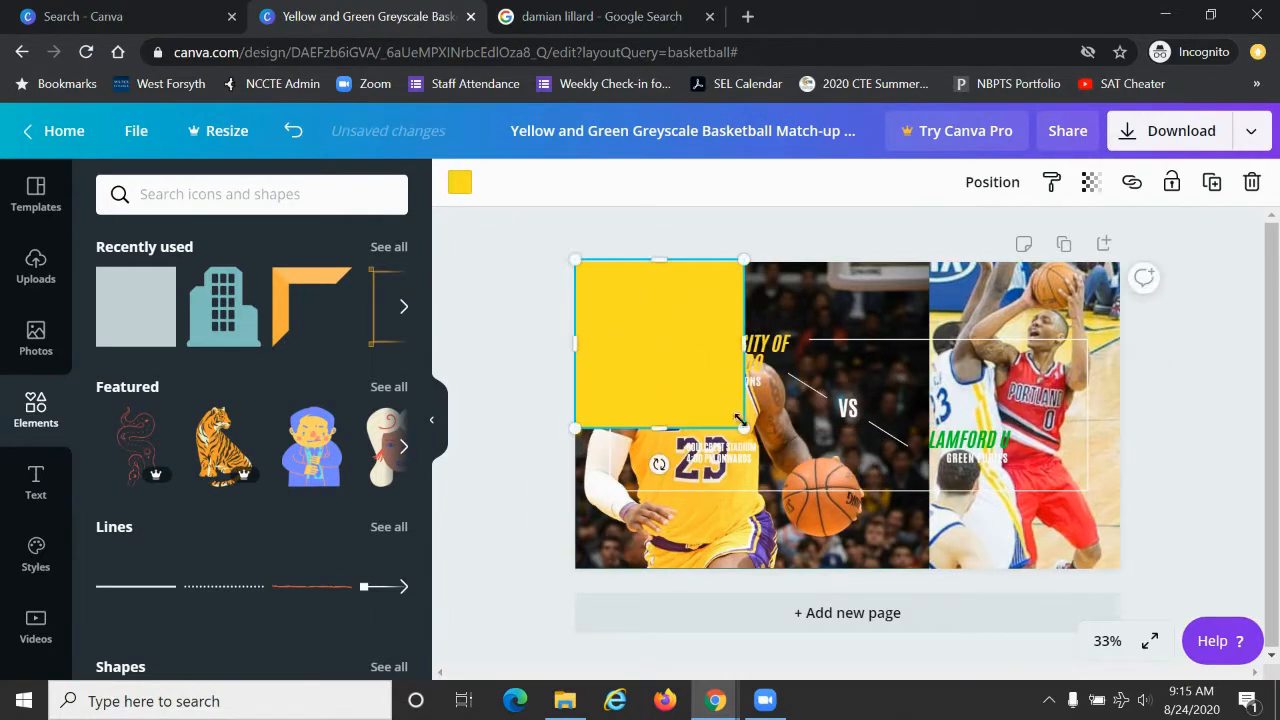
drag(744, 428, 916, 637)
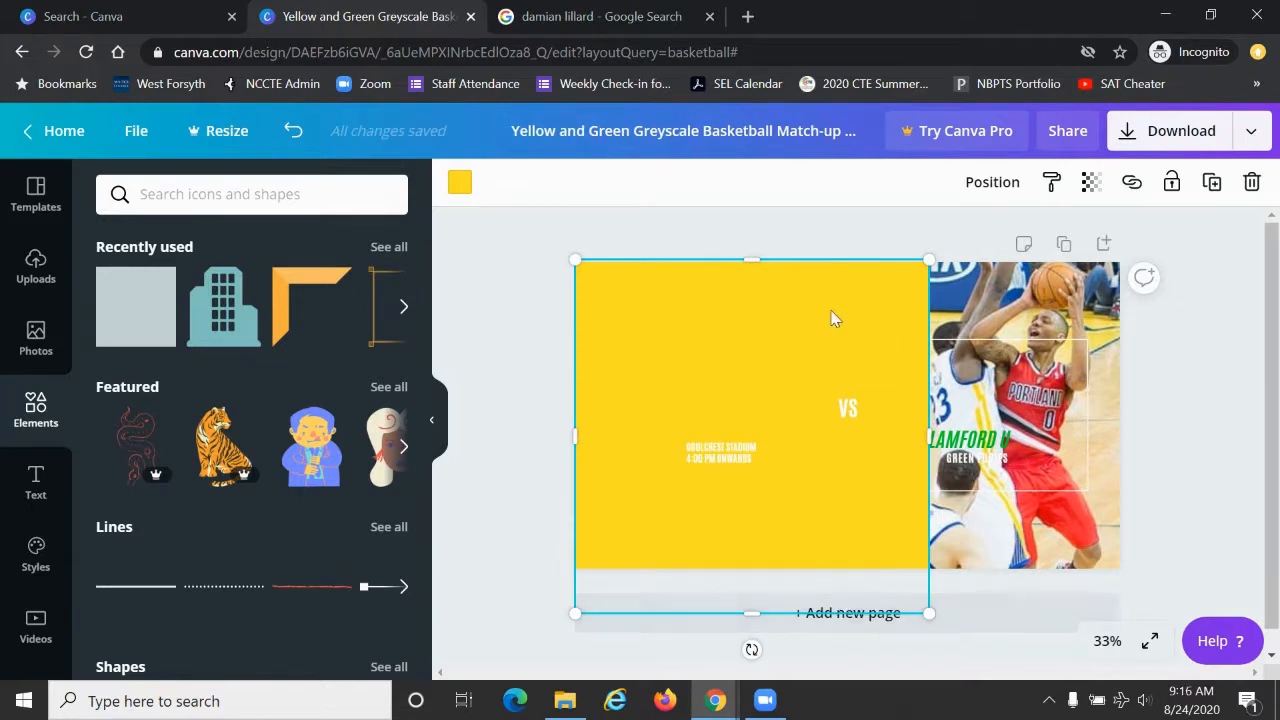
click(1093, 187)
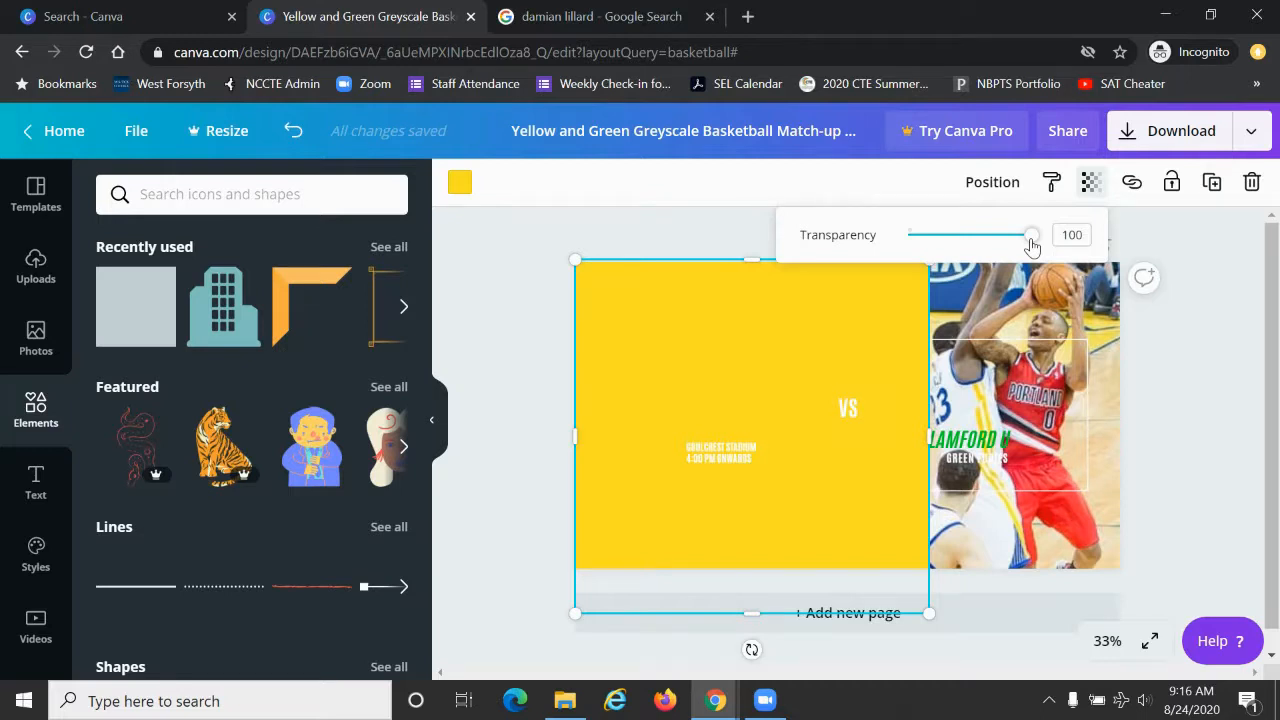
drag(1032, 247, 1017, 247)
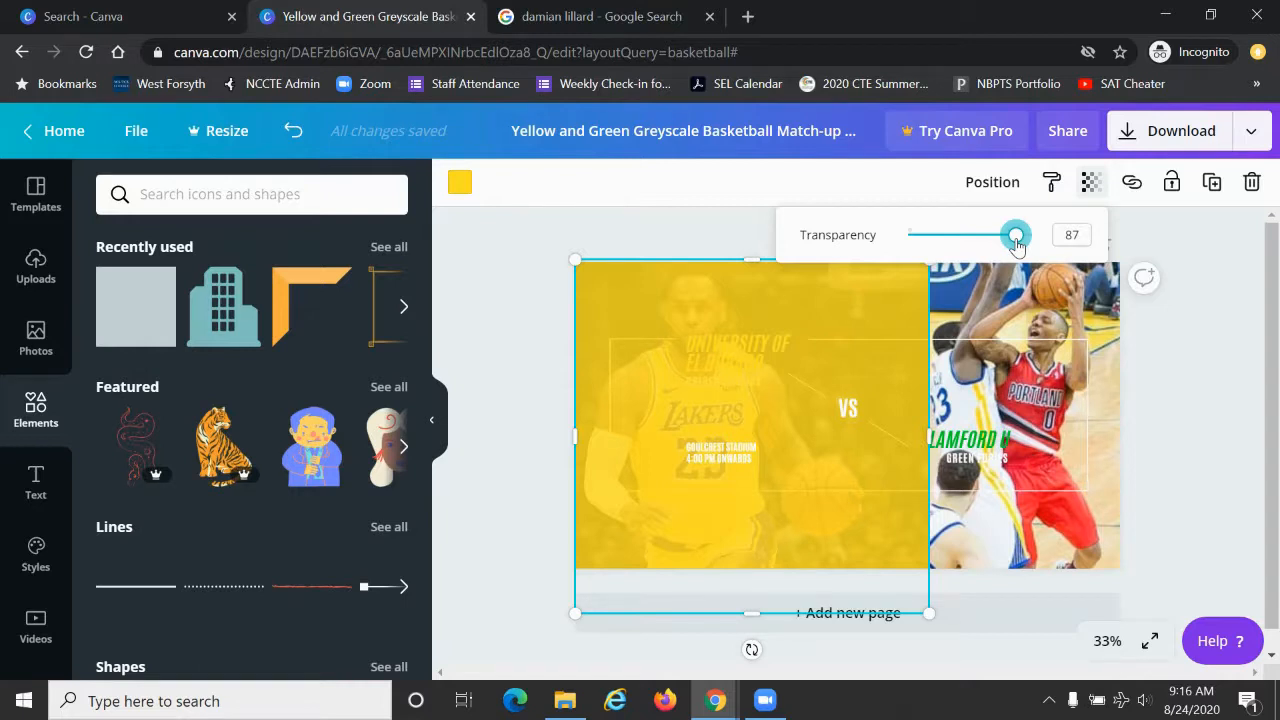
Step: Recolour the overlay square over the LeBron James photo to the custom purple #ac1cdf
click(459, 185)
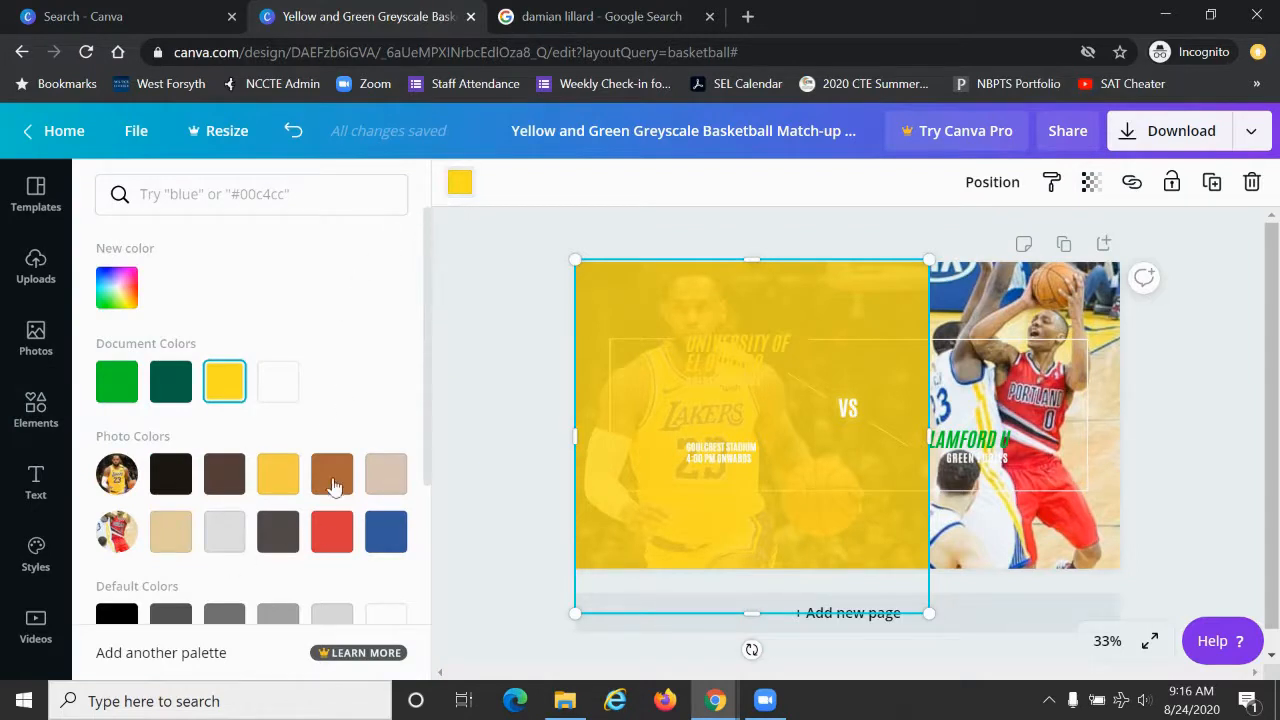
click(124, 293)
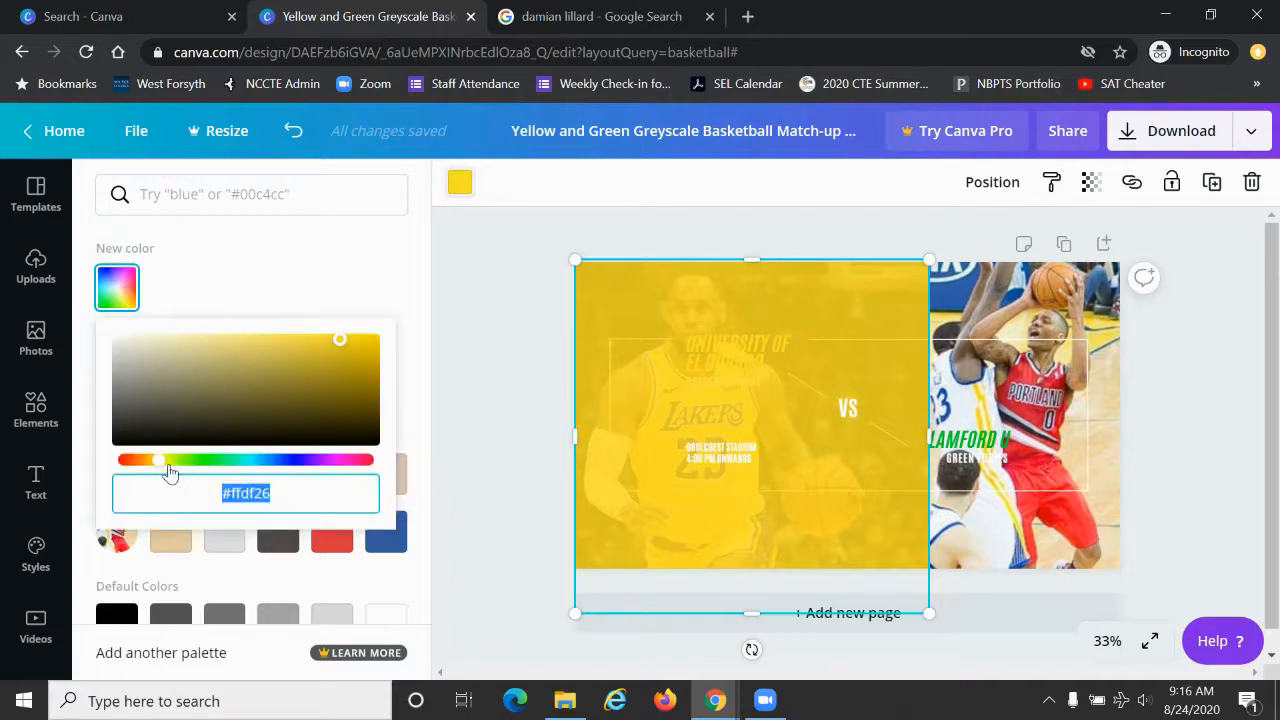
drag(163, 466, 318, 480)
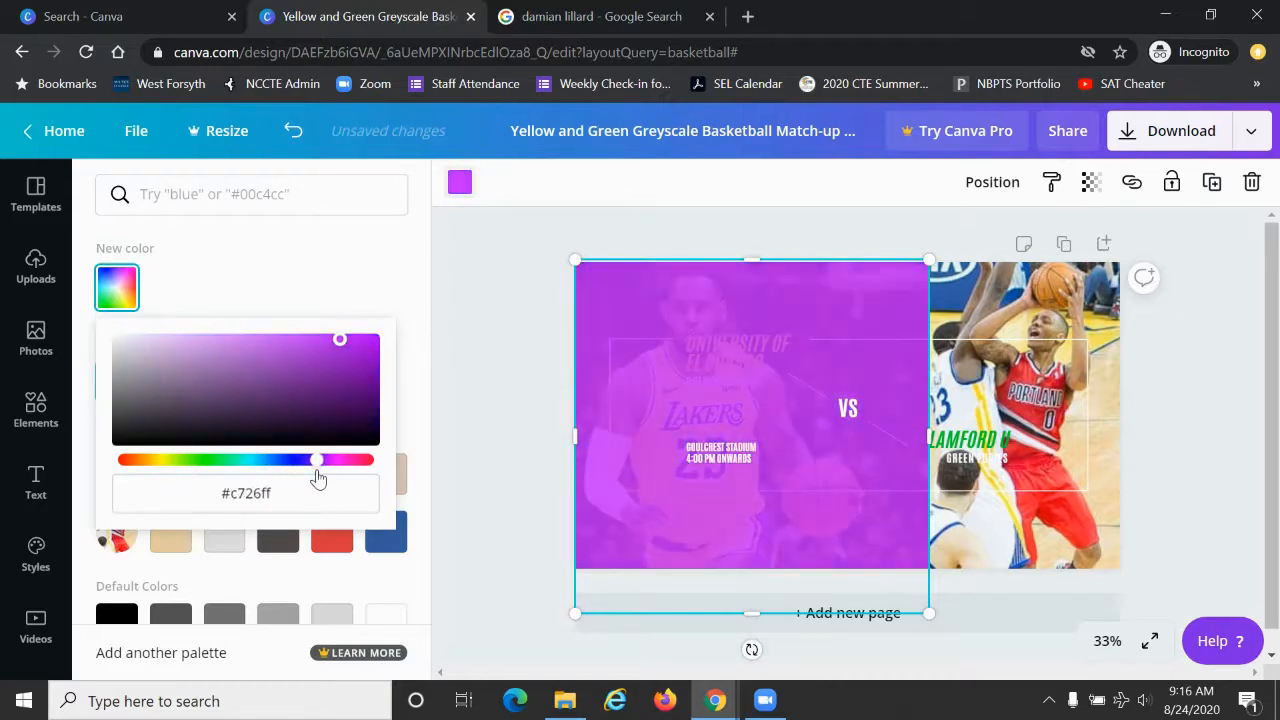
drag(343, 340, 347, 355)
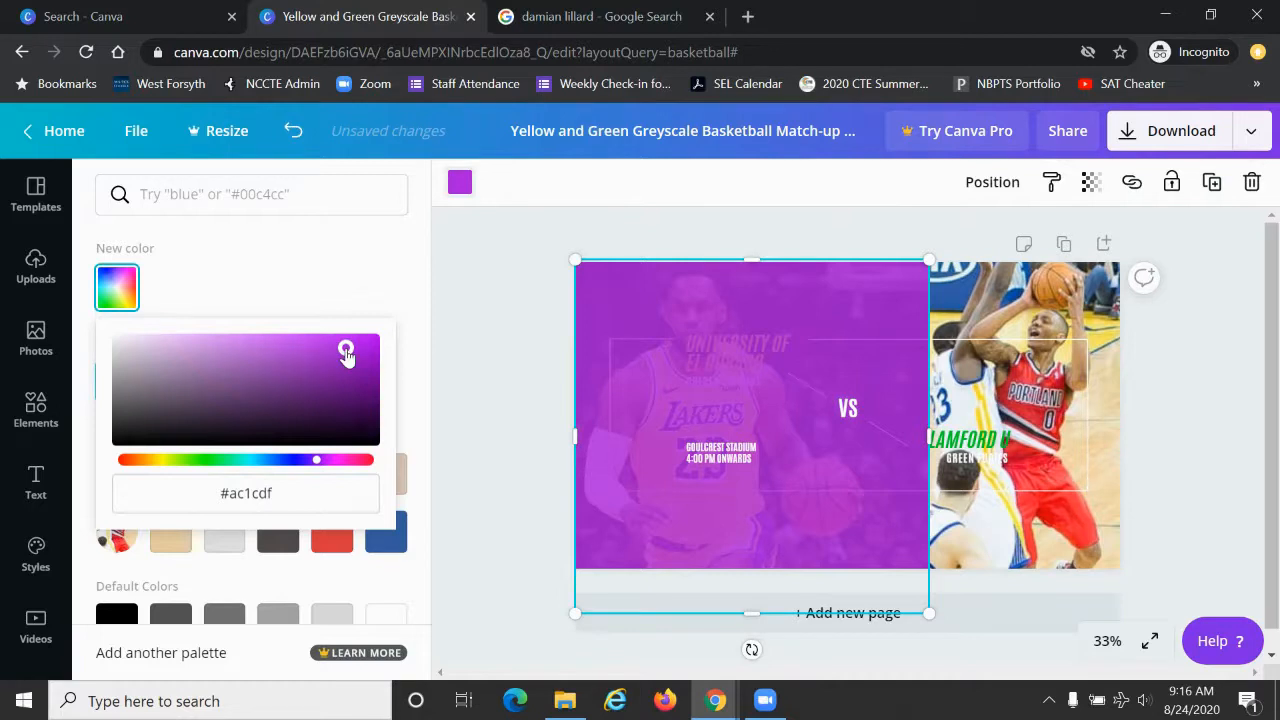
click(833, 185)
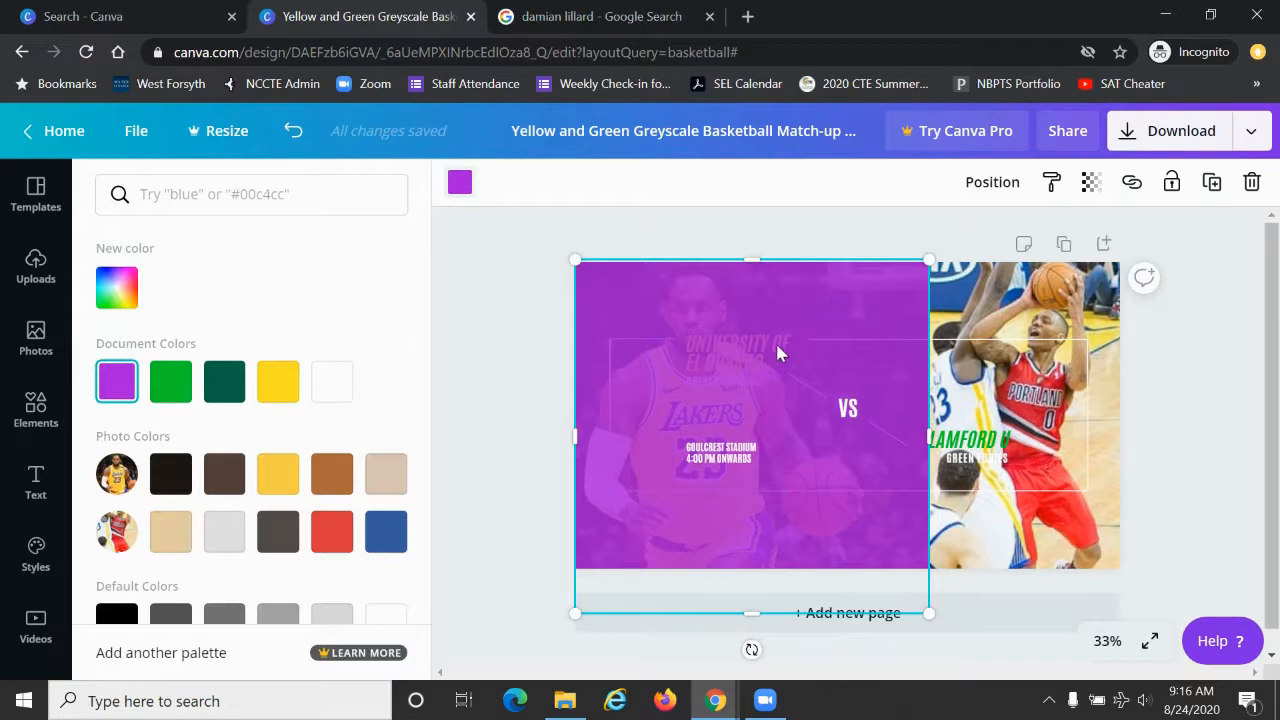
Step: Send the purple overlay backward two levels so it sits behind the diagonal lines and the "UNIVERSITY OF EL DORADO" title
right_click(826, 303)
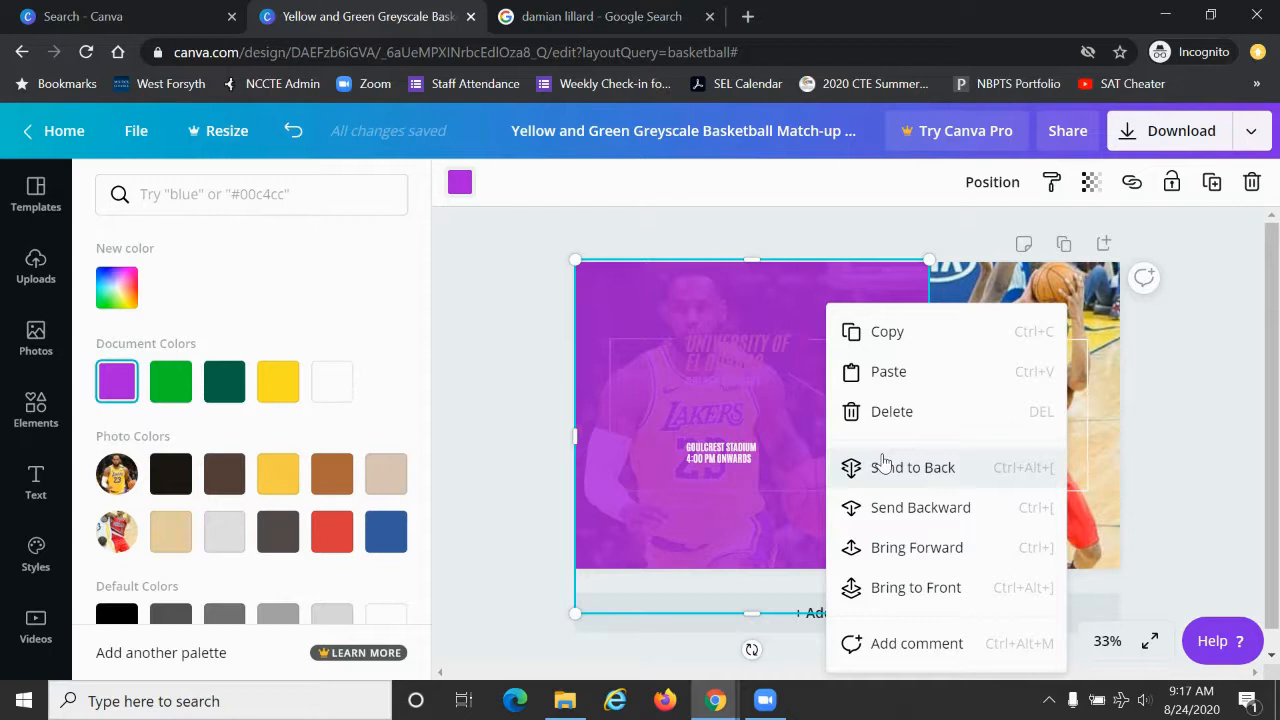
click(882, 508)
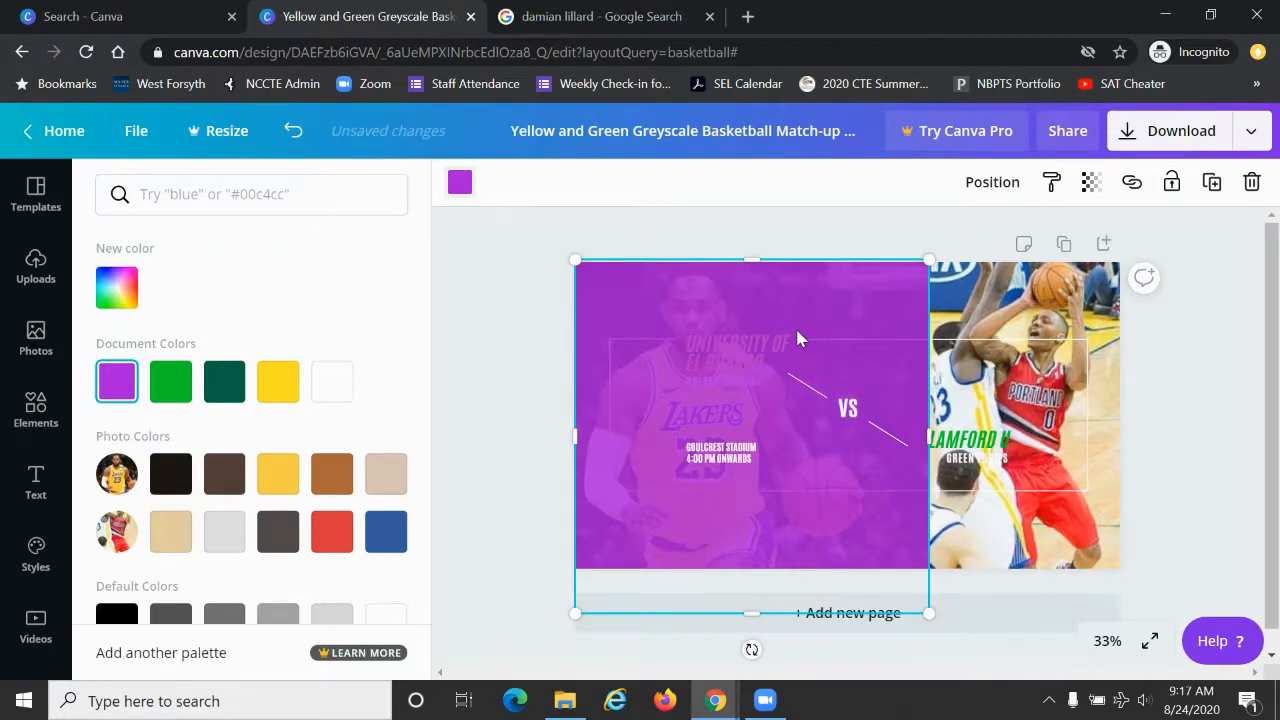
right_click(797, 338)
click(853, 512)
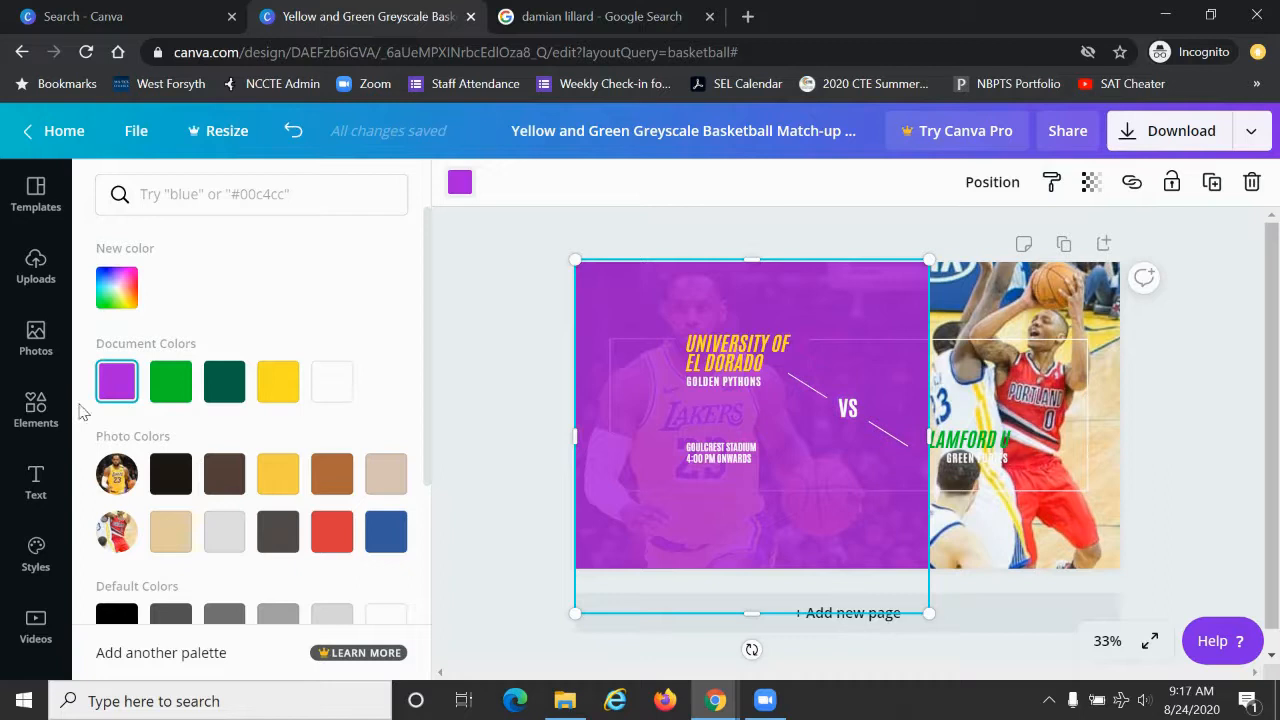
Step: Add another recently used square shape and enlarge it to full page height over the Portland player photo
click(29, 408)
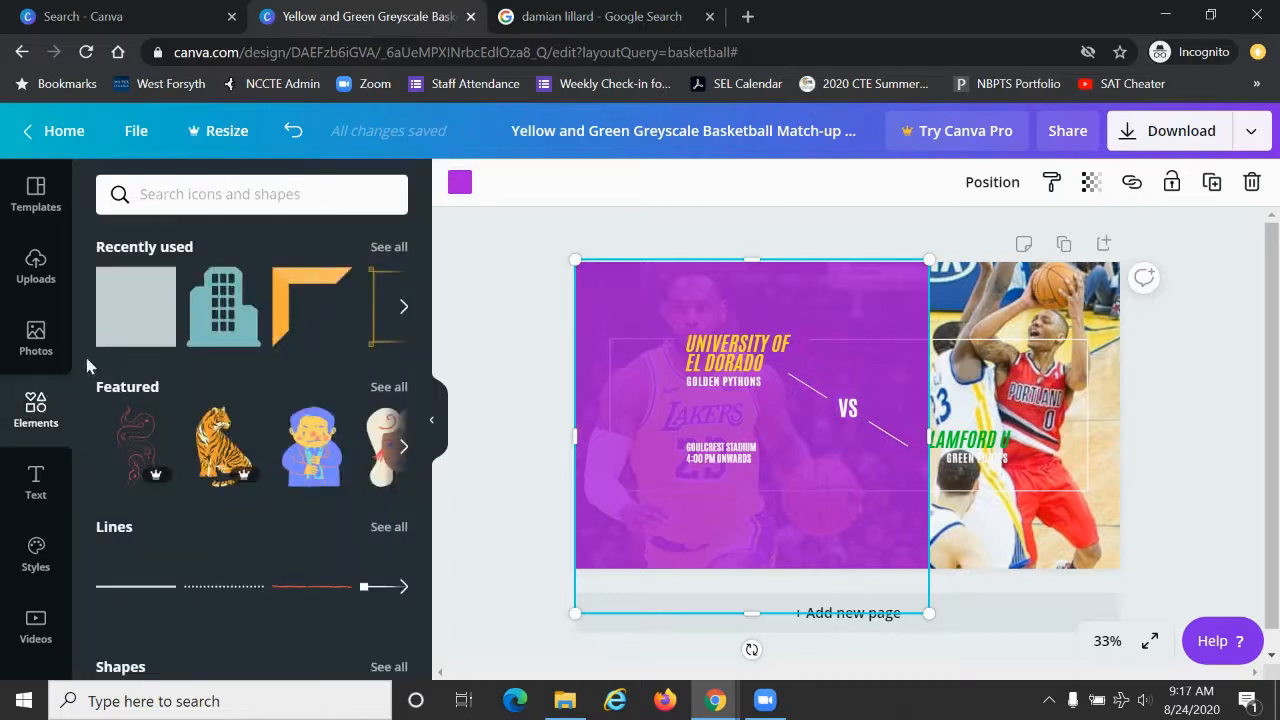
click(122, 312)
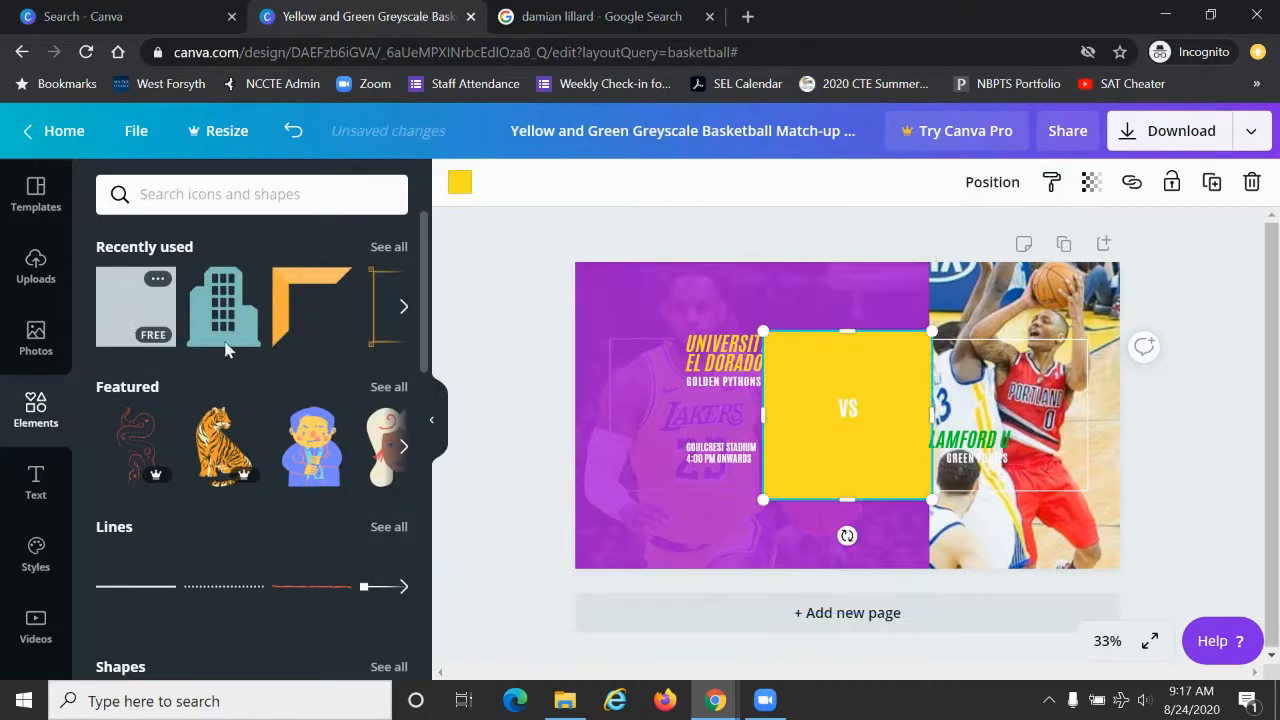
drag(793, 388, 961, 320)
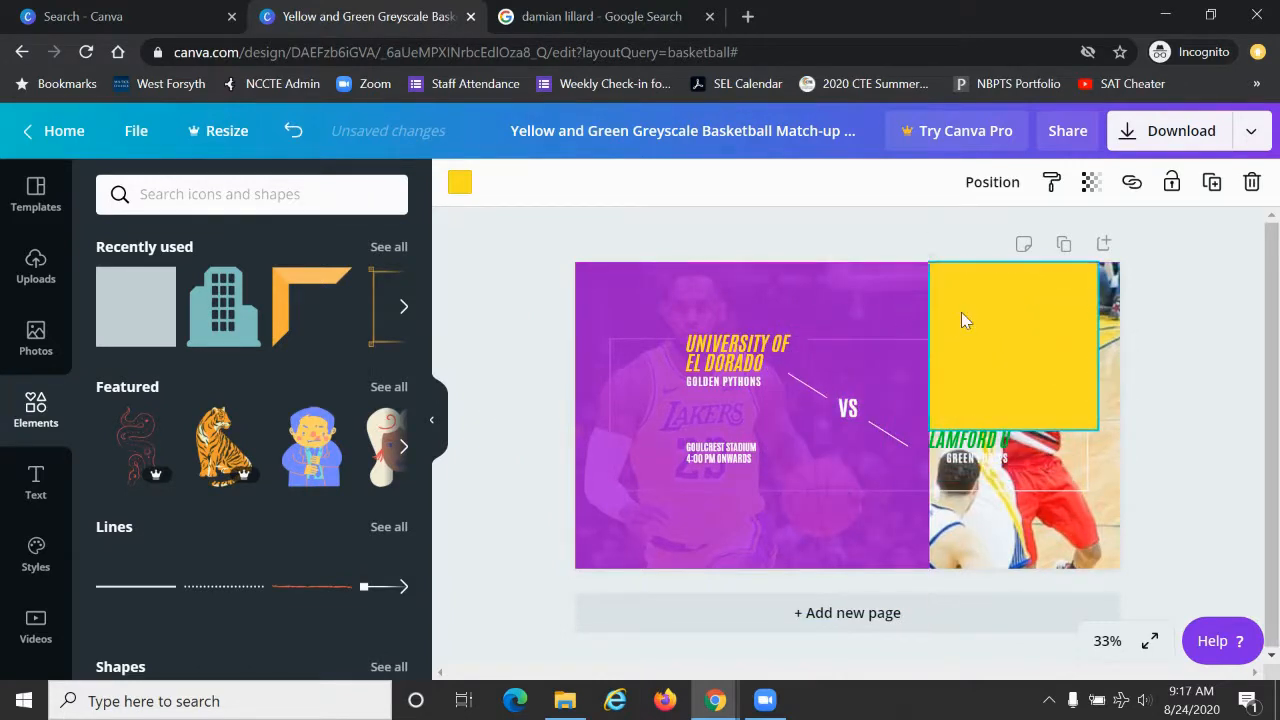
drag(1098, 430, 1184, 632)
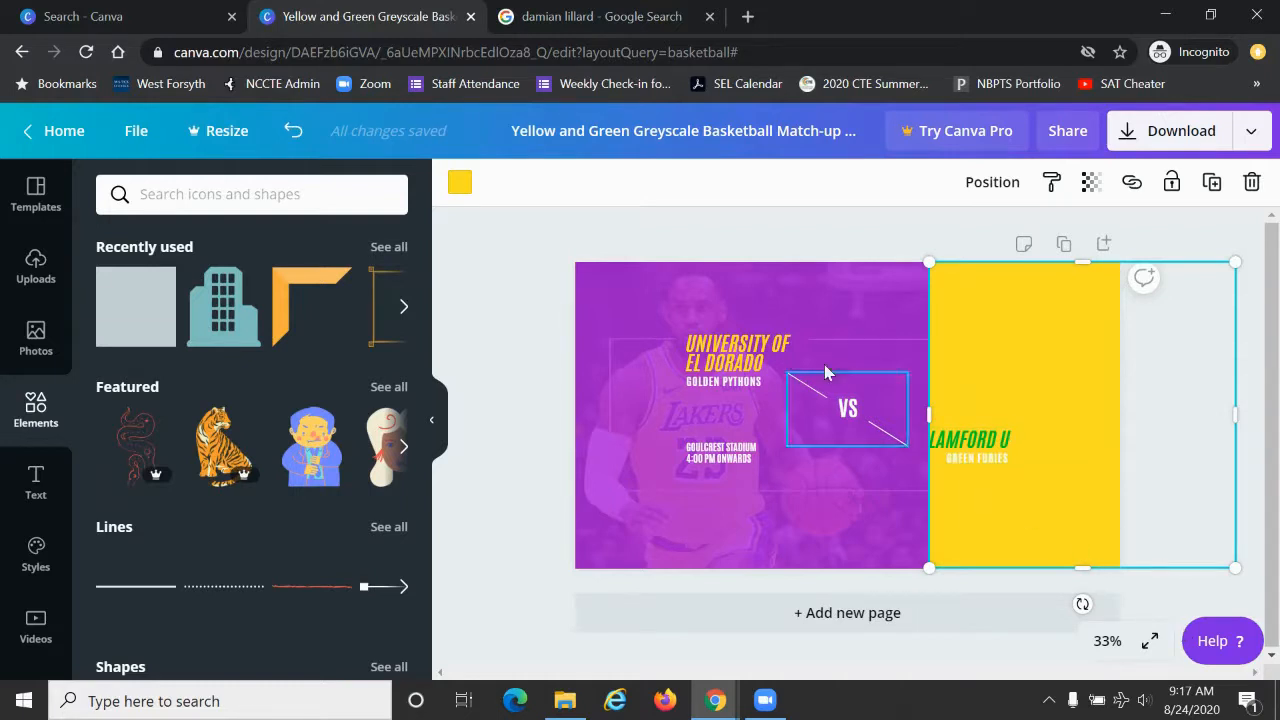
Step: Recolour the square over the Portland player with the photo's red and set its transparency to 82
click(462, 186)
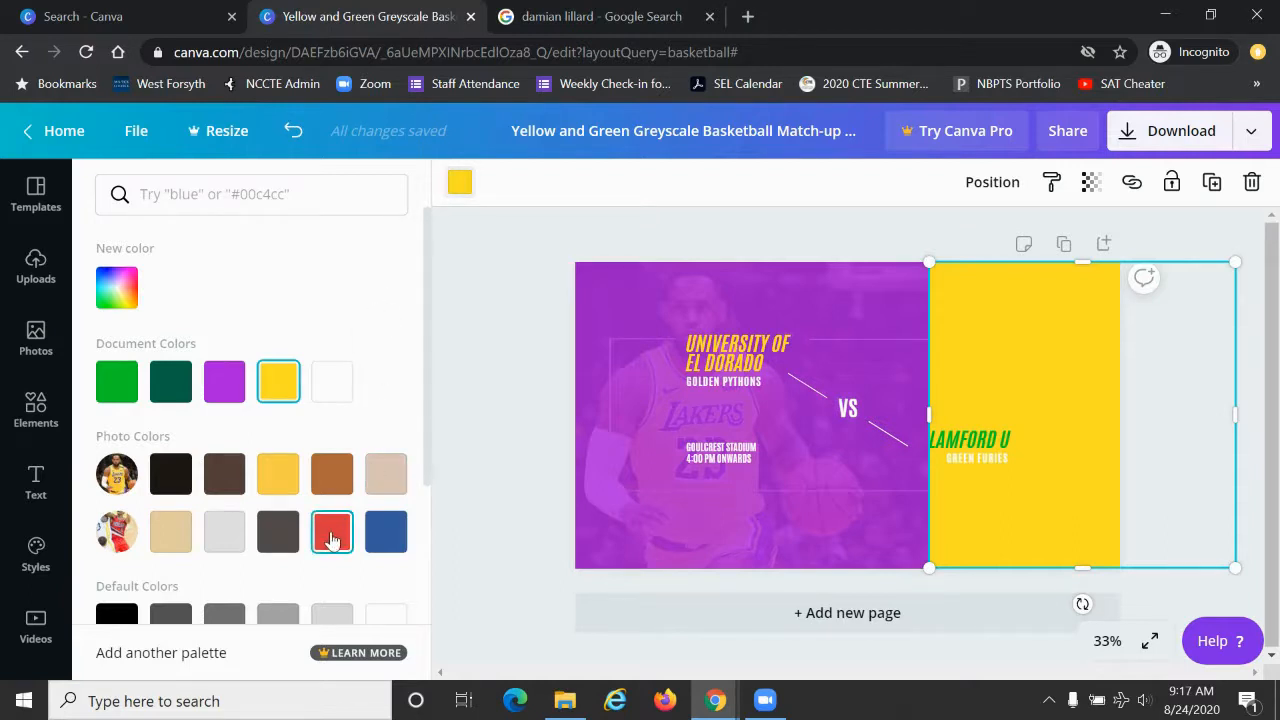
click(333, 540)
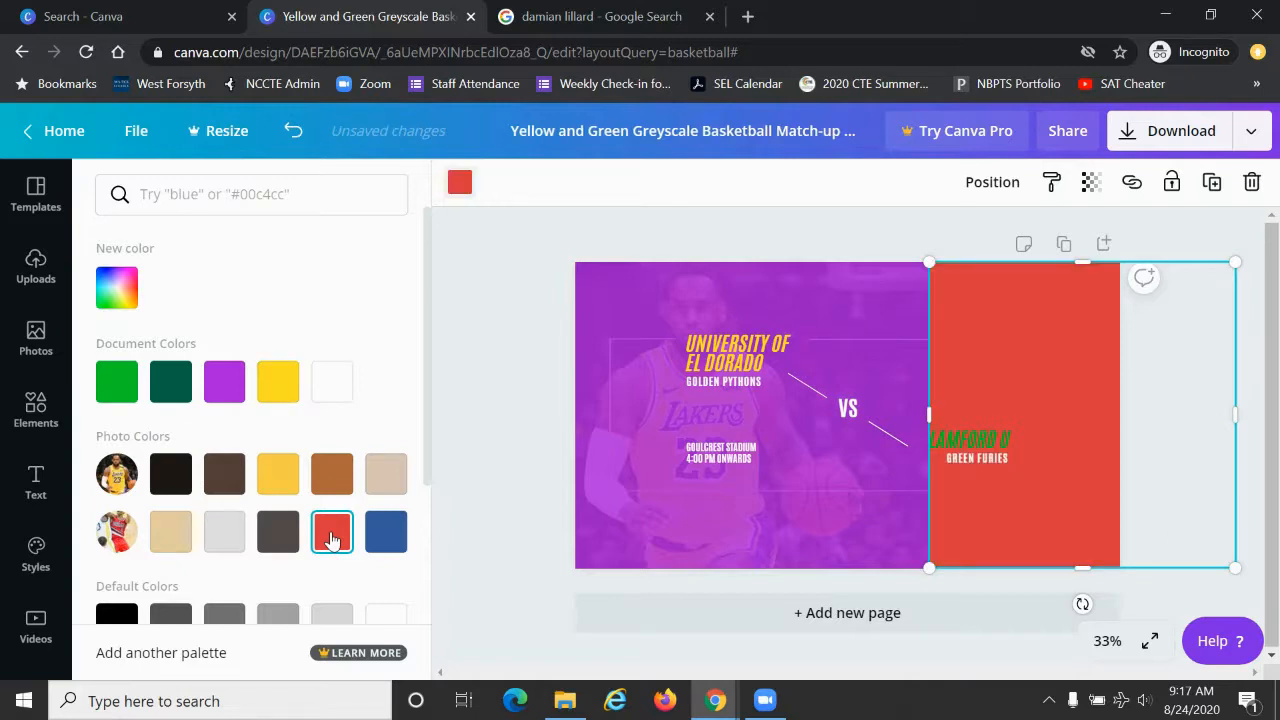
click(507, 359)
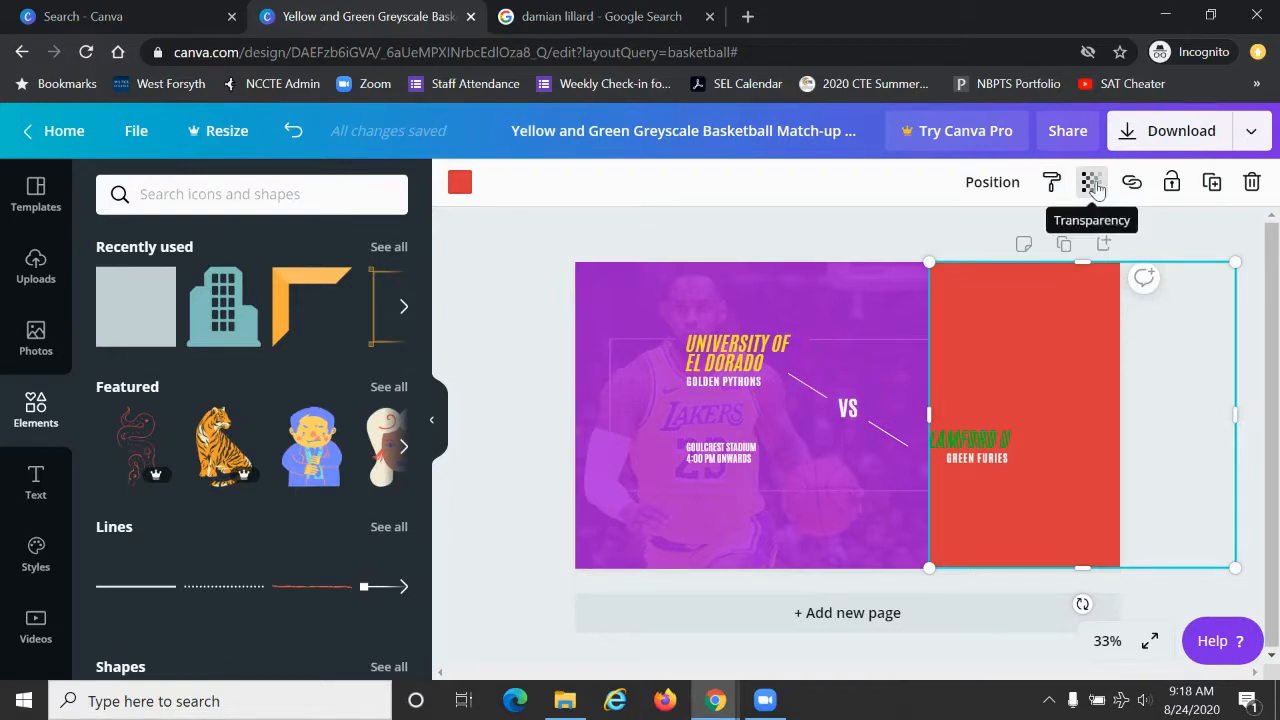
click(1093, 186)
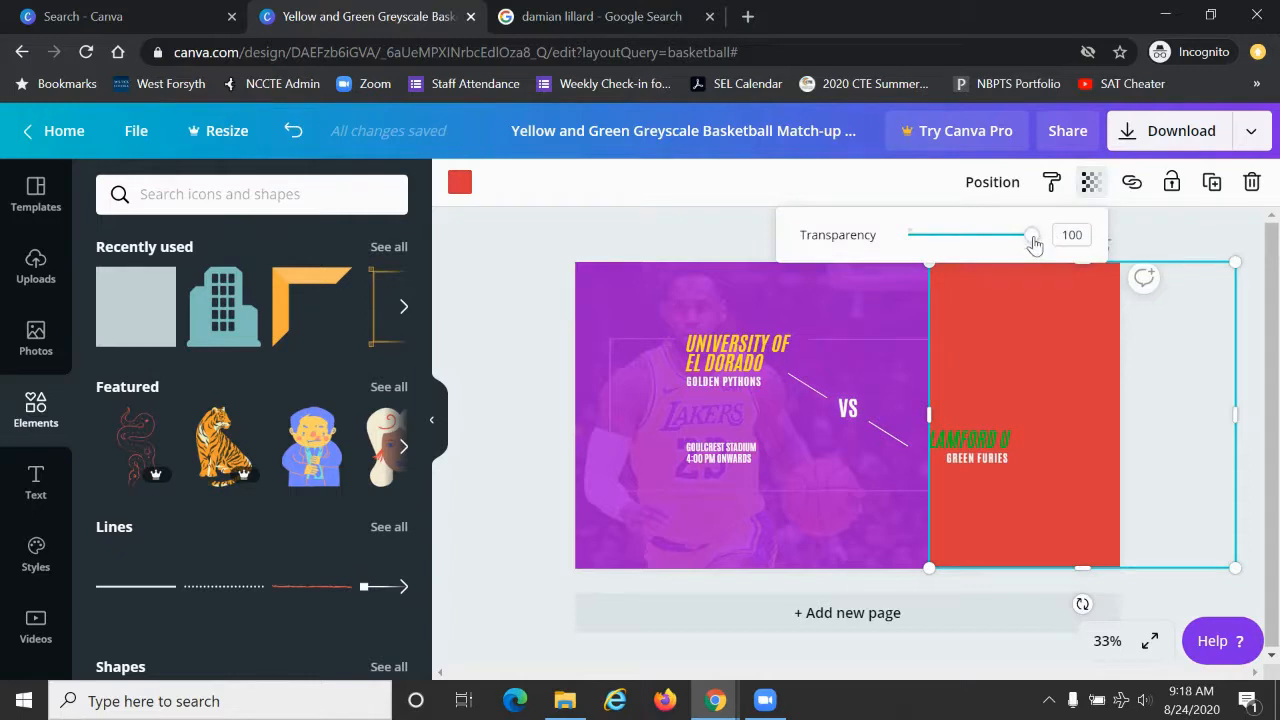
drag(1033, 242, 1010, 246)
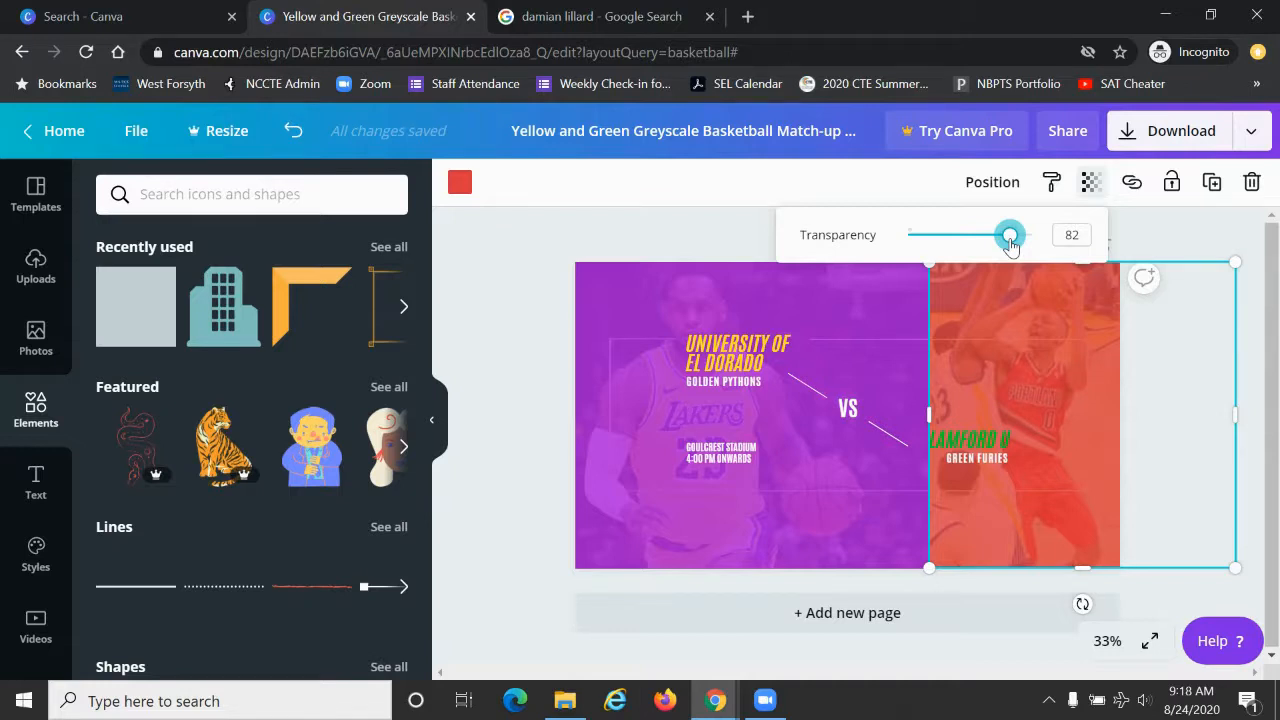
Step: Delete the "GOLDEN PYTHONS" subtitle under the "UNIVERSITY OF EL DORADO" title
click(730, 387)
click(729, 383)
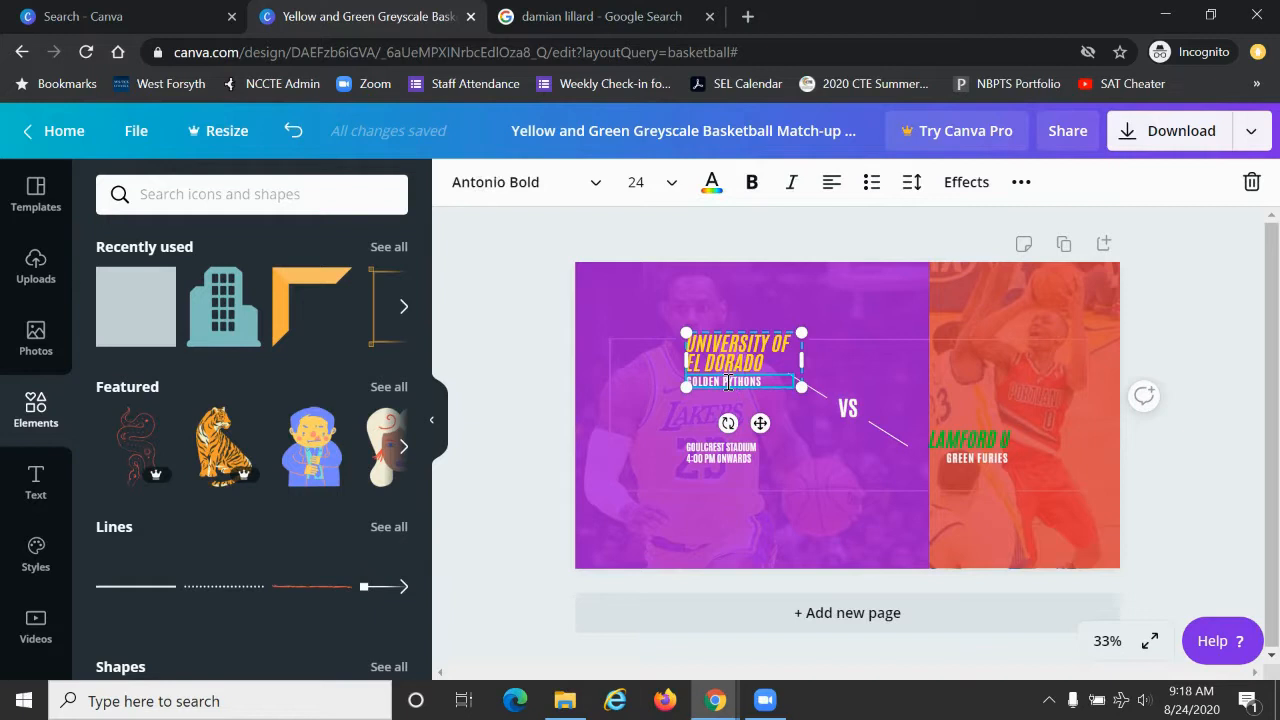
key(BackSpace)
key(BackSpace)
key(BackSpace)
key(BackSpace)
key(BackSpace)
key(BackSpace)
key(BackSpace)
key(BackSpace)
key(BackSpace)
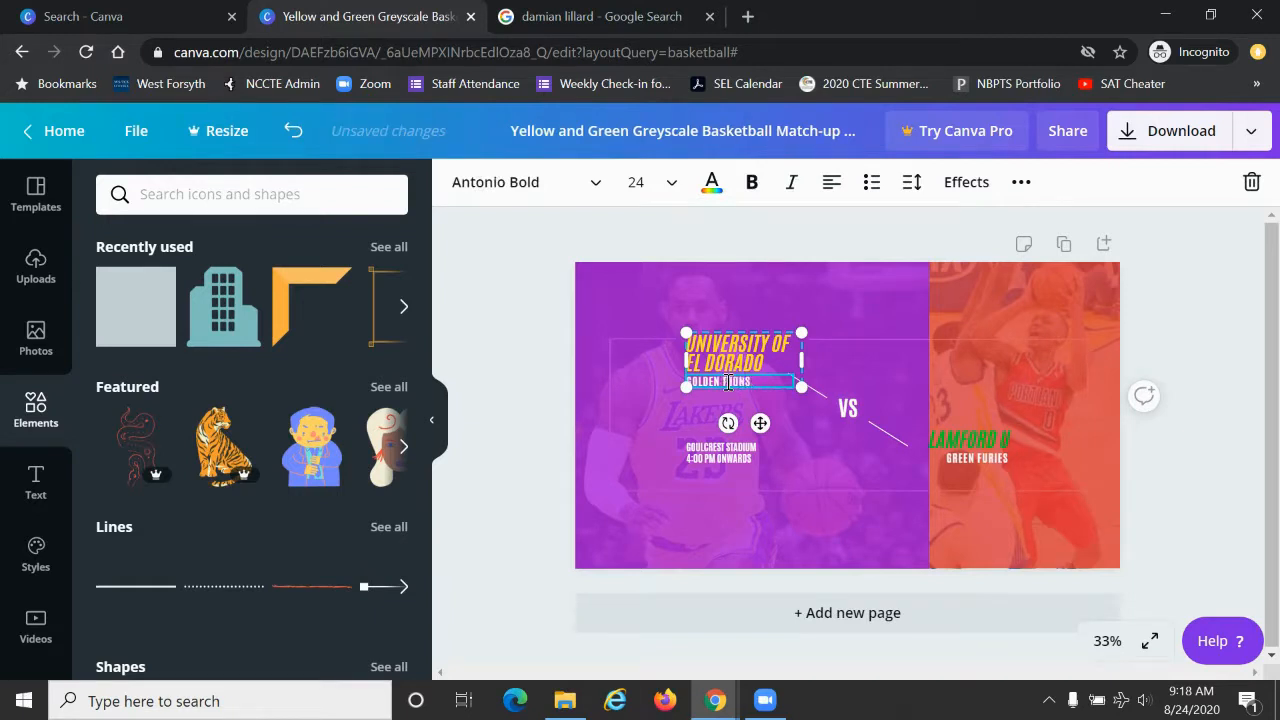
key(BackSpace)
key(BackSpace)
key(BackSpace)
key(BackSpace)
Step: Replace the "UNIVERSITY OF EL DORADO" title with "LA LAKERS"
click(739, 362)
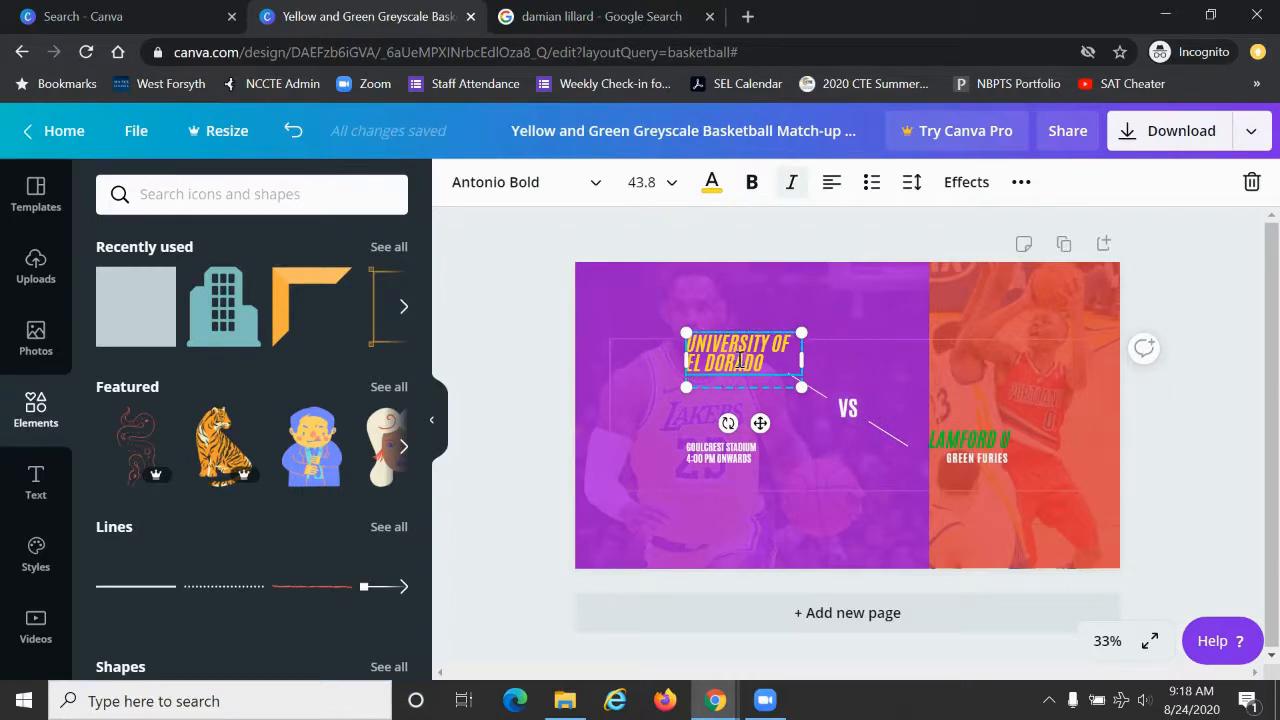
triple_click(739, 362)
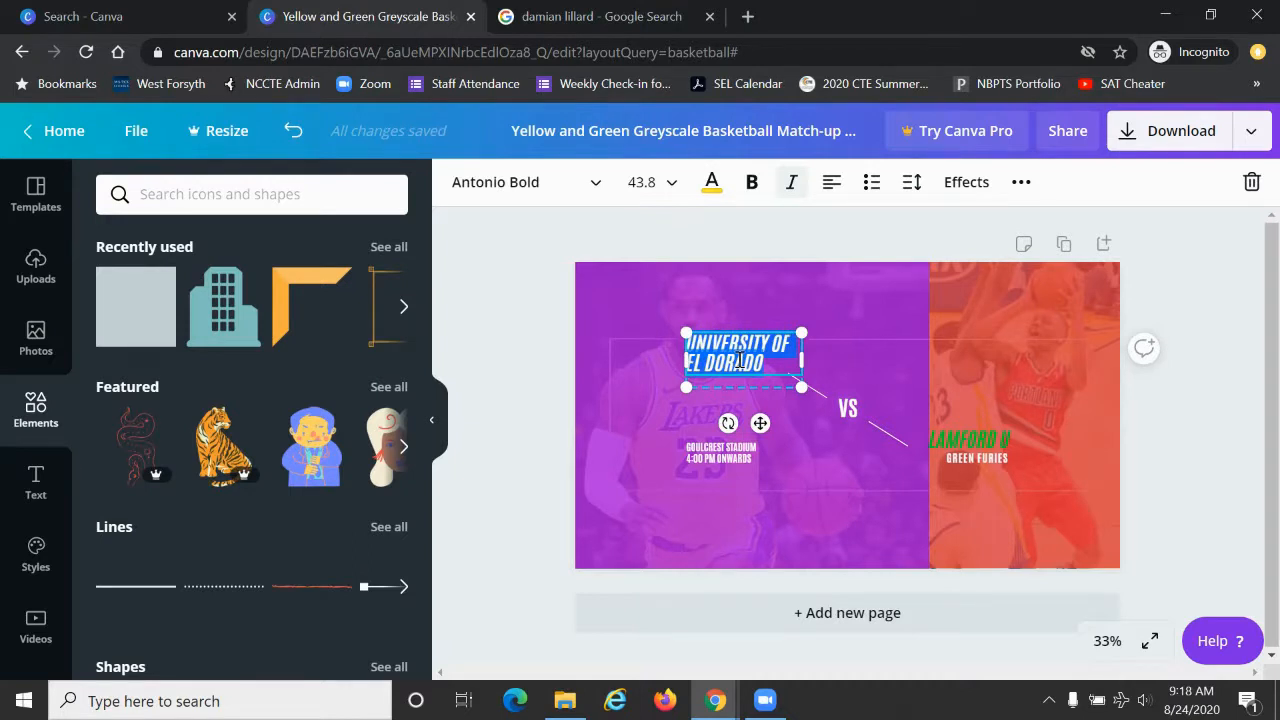
text(LA LAKERS)
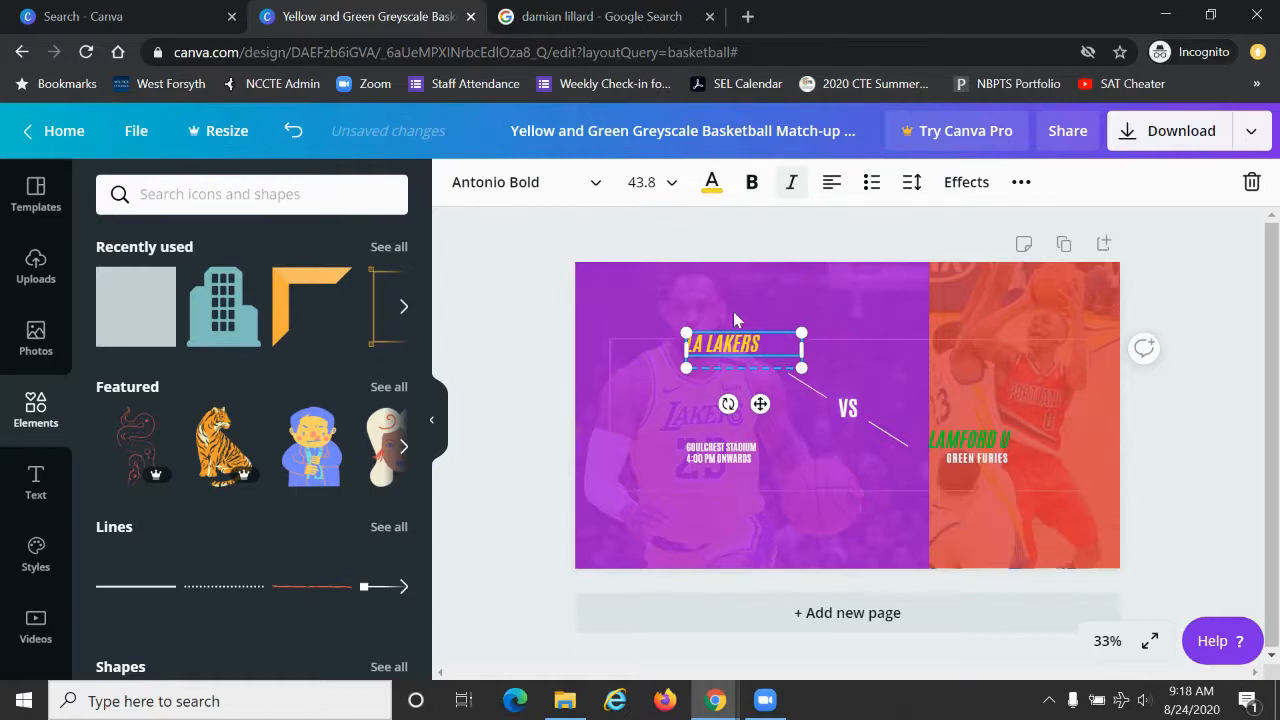
Step: Set the "LA LAKERS" title's font size to 88 and widen its text box so the title fits on one line
click(671, 188)
drag(748, 296, 748, 452)
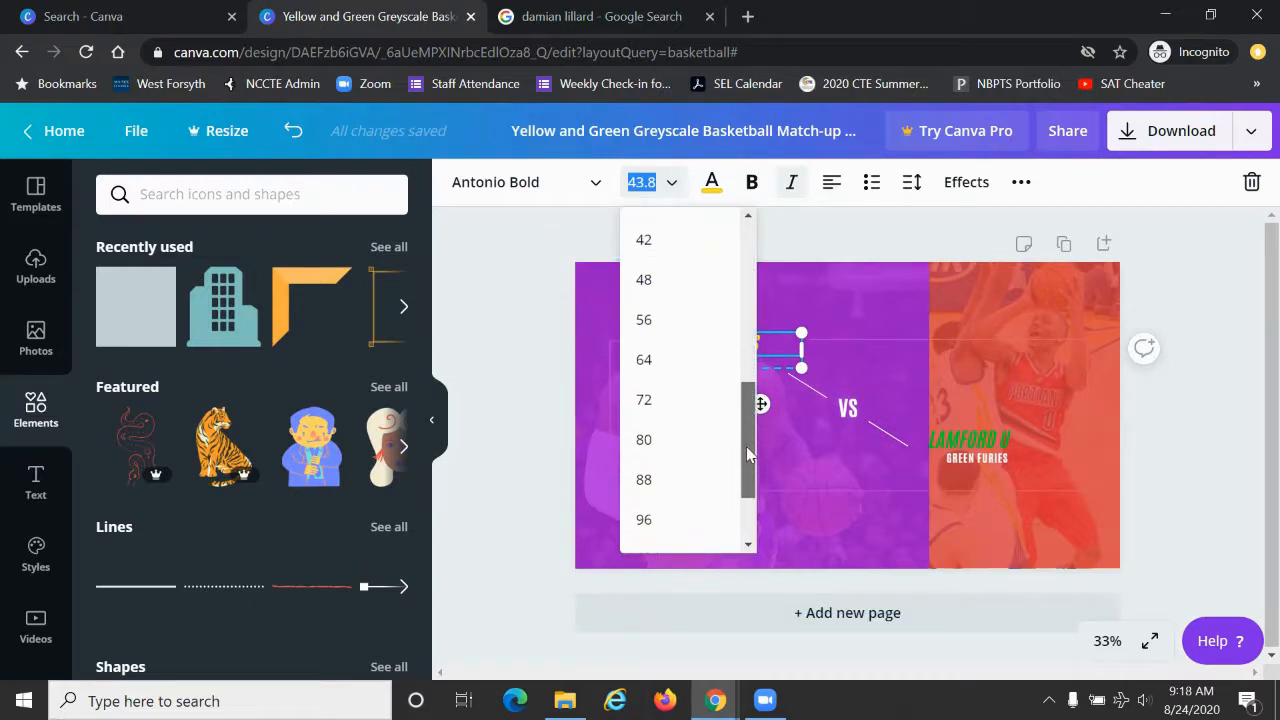
click(663, 400)
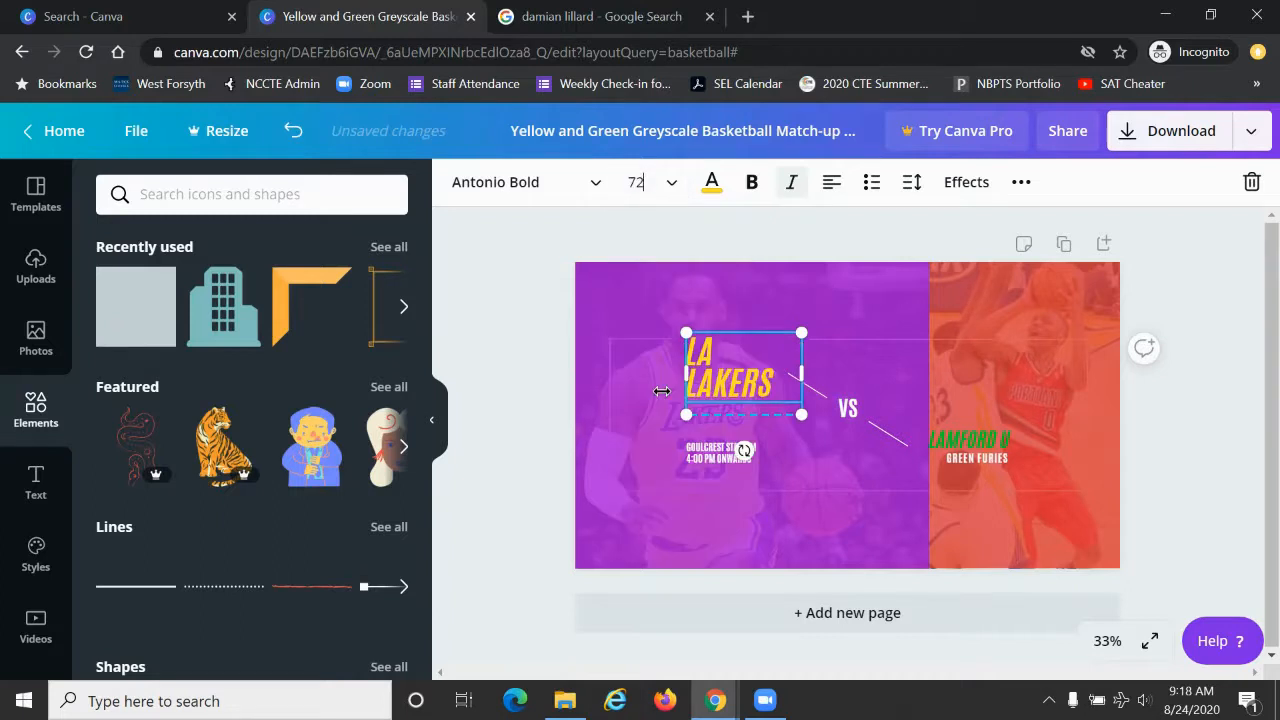
click(669, 183)
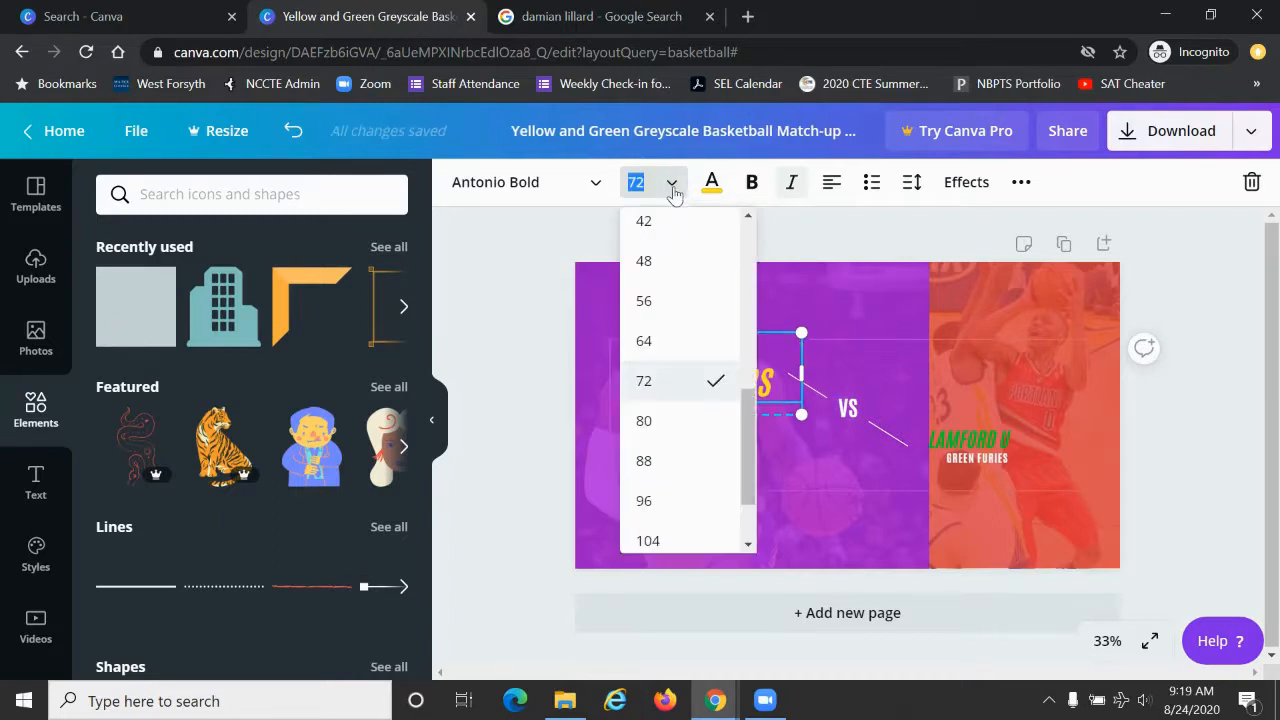
click(660, 460)
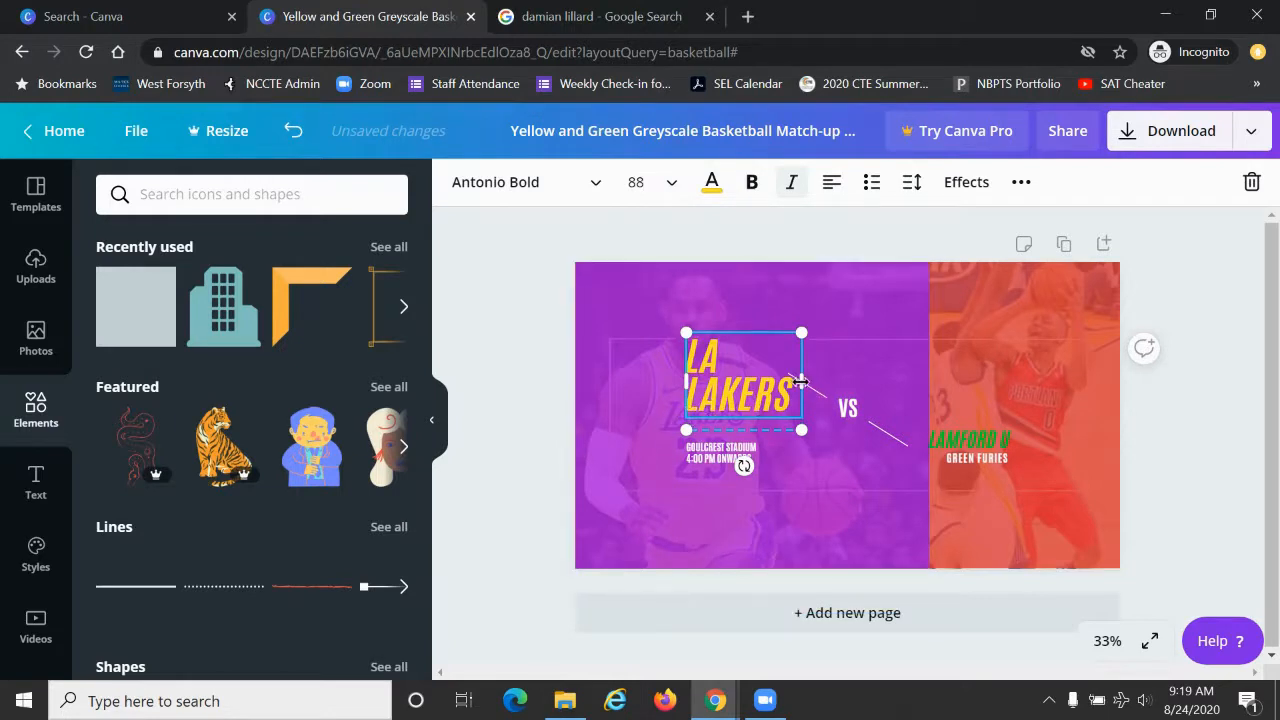
drag(801, 380, 913, 388)
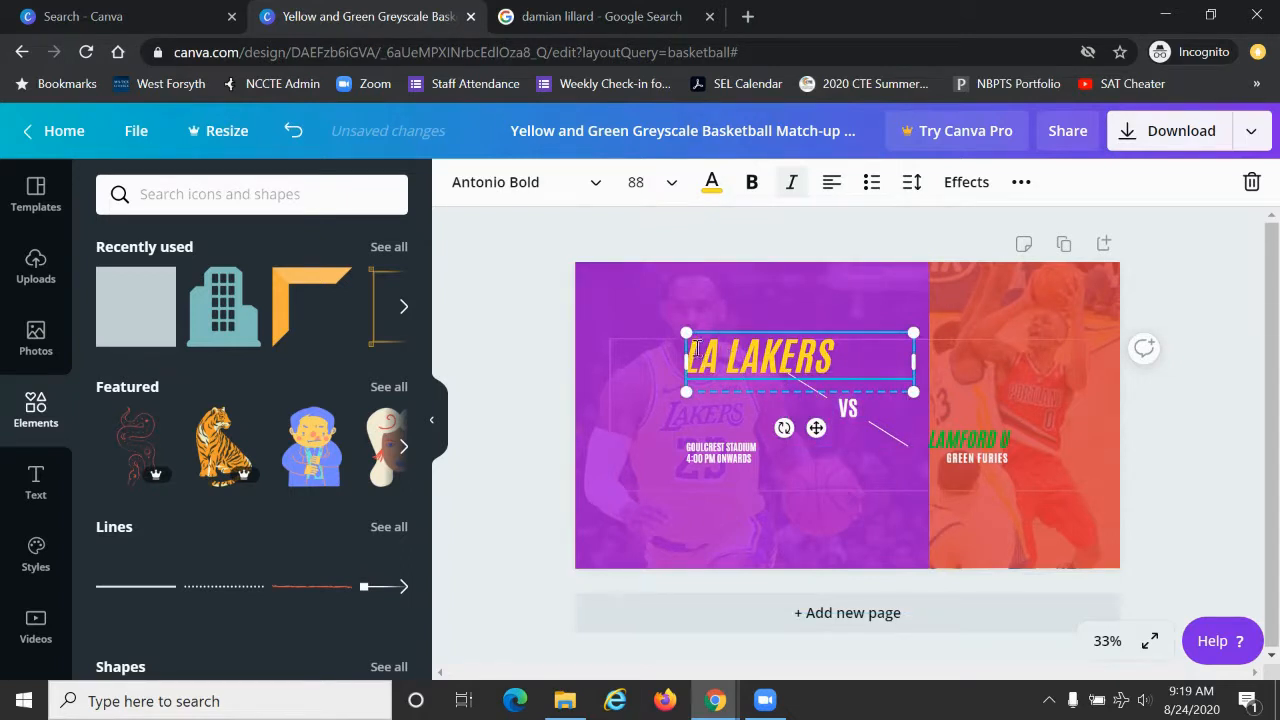
Step: Scale the "LA LAKERS" text box to a font size of 76.4, placing the title just above the "VS" text
drag(686, 332, 637, 329)
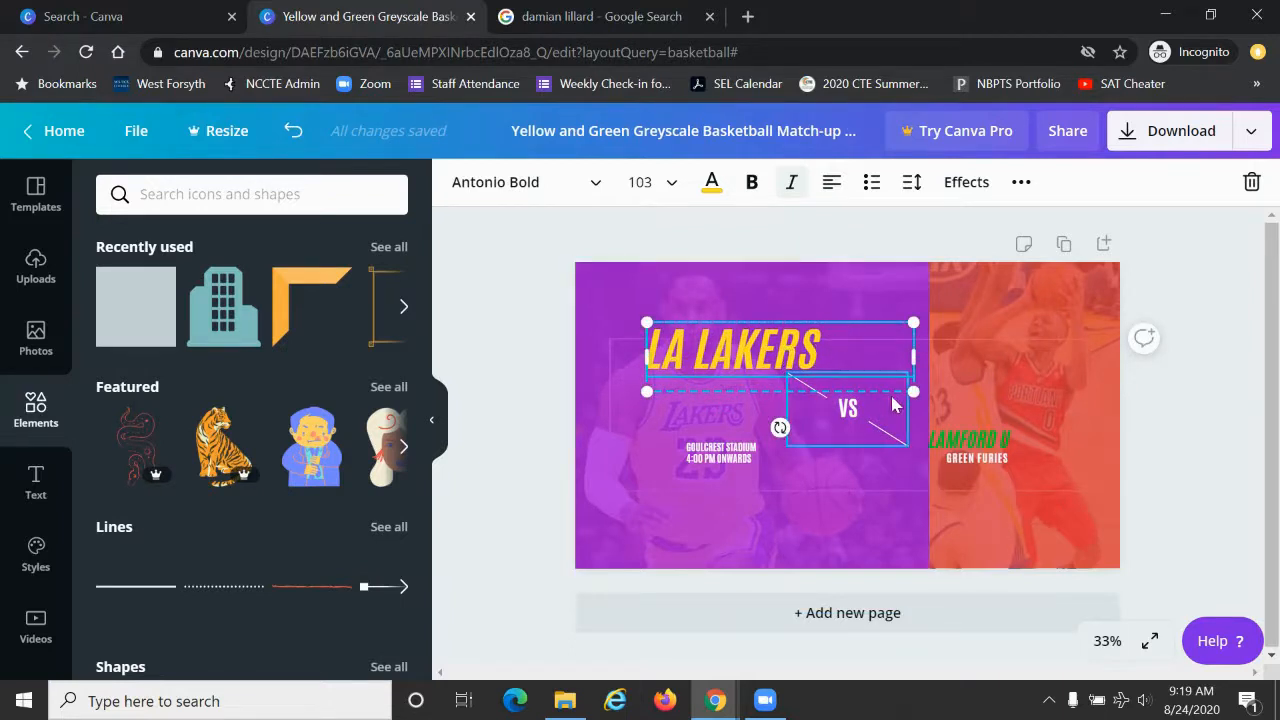
drag(908, 330, 904, 332)
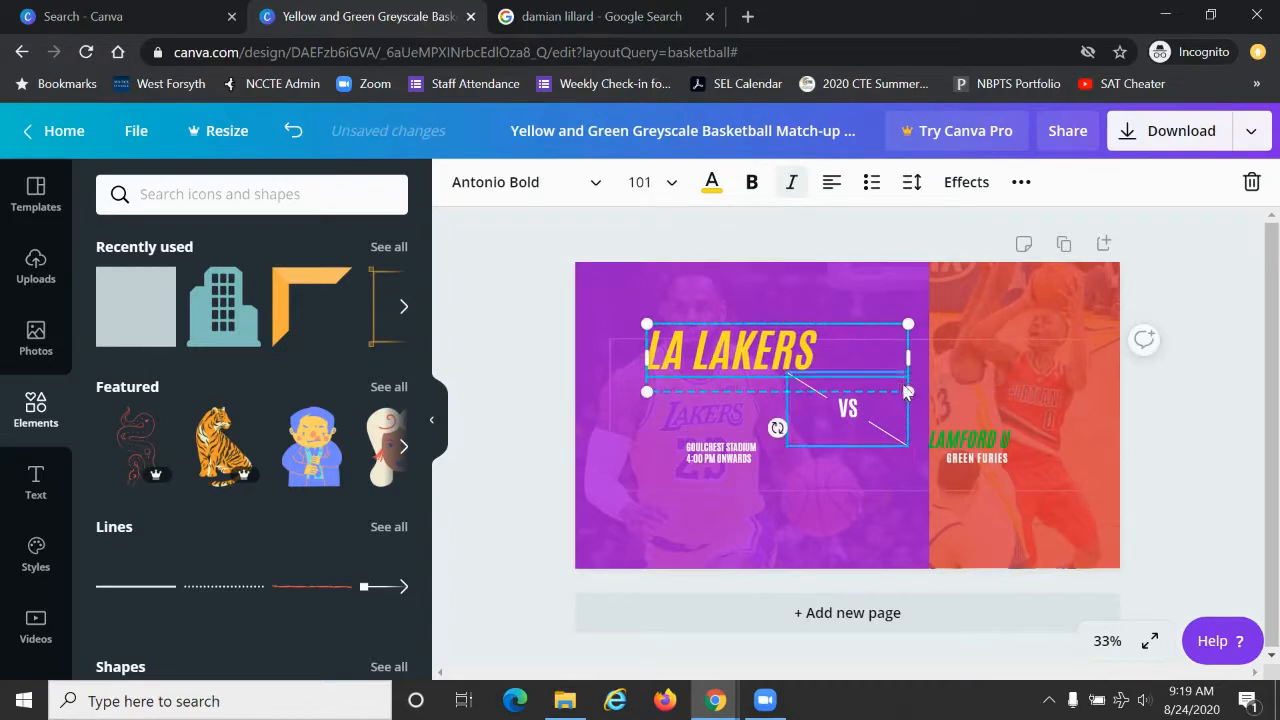
drag(905, 391, 900, 389)
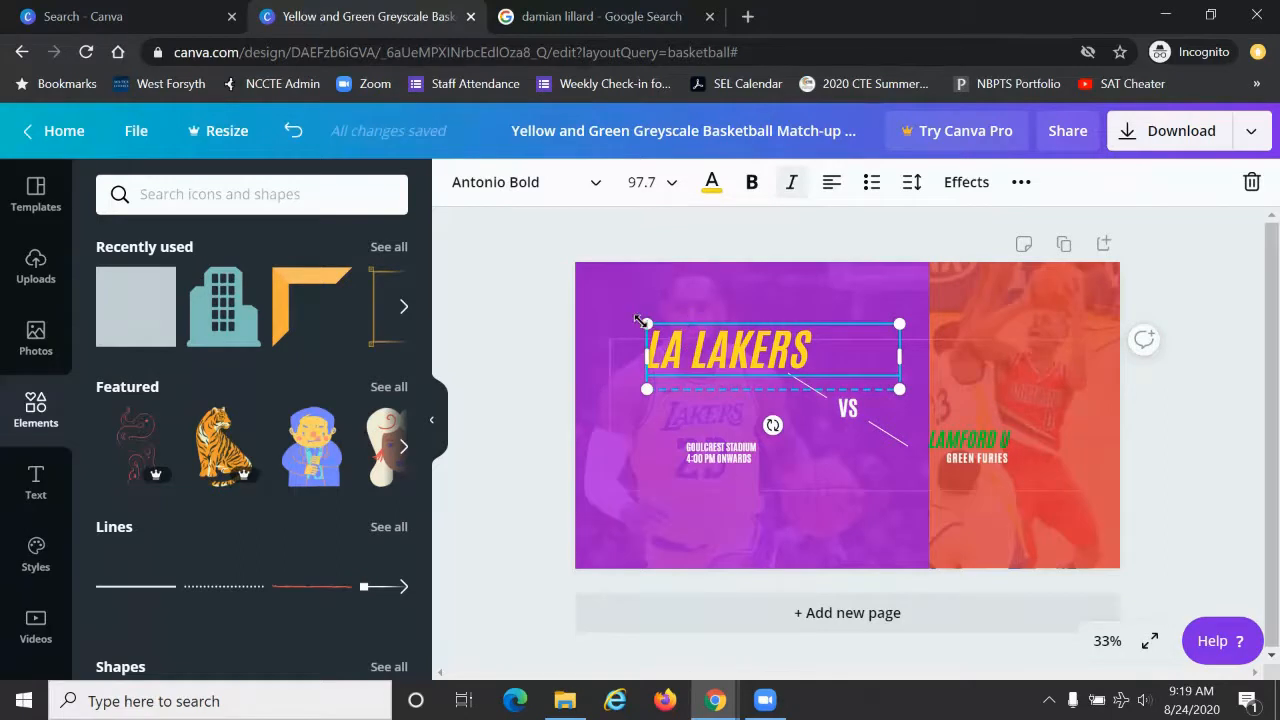
drag(644, 322, 702, 339)
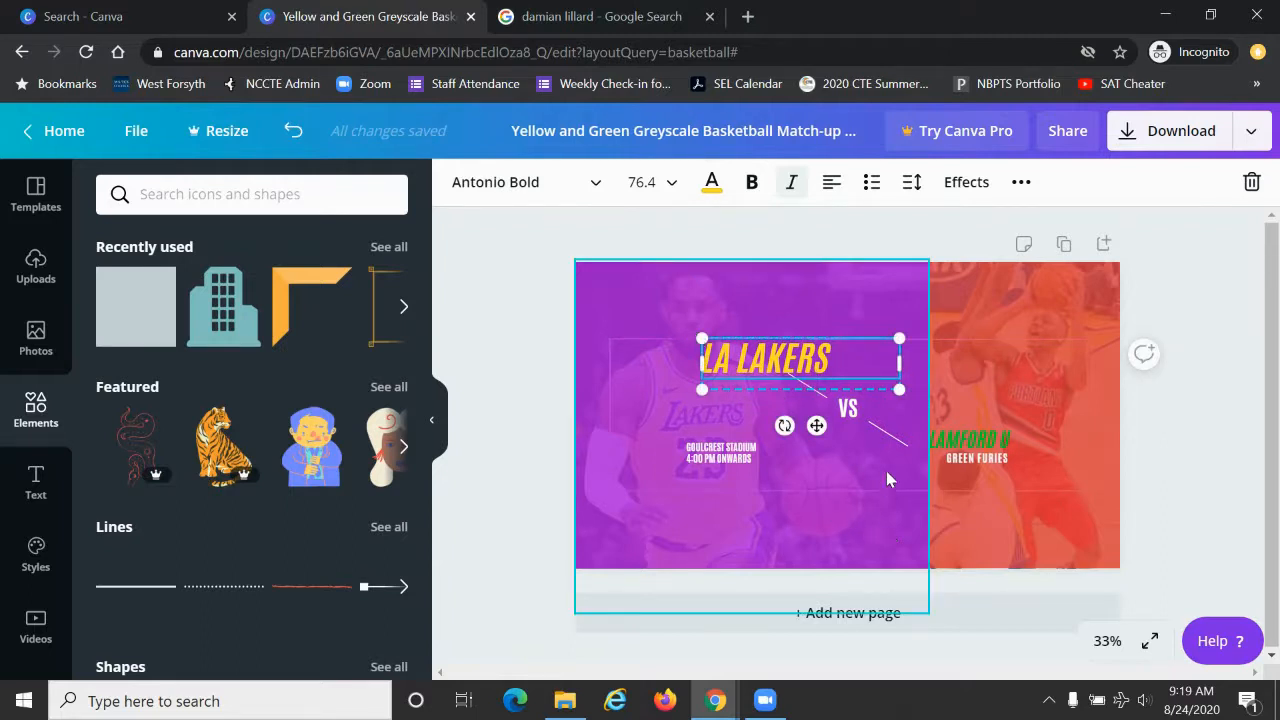
Step: Delete the "GREEN FURIES" subtitle and replace the "LAMFORD U" title above it with the Portland team's name
click(981, 458)
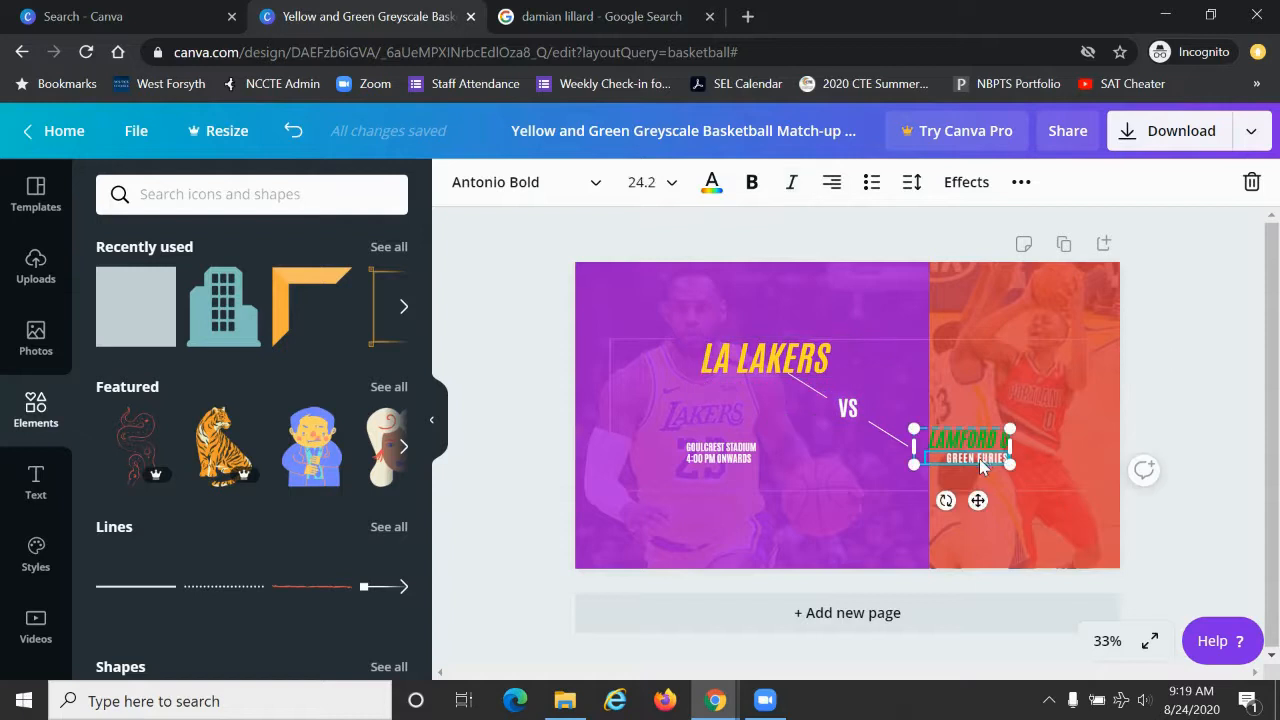
key(Delete)
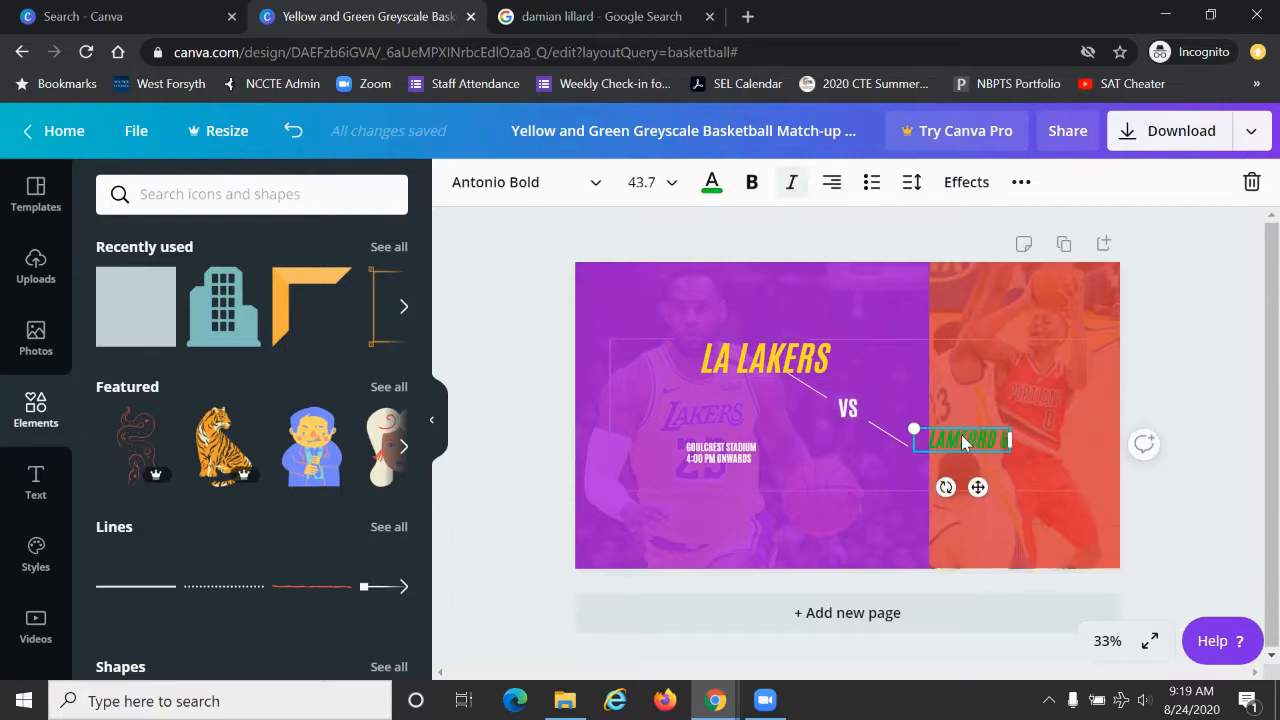
double_click(963, 440)
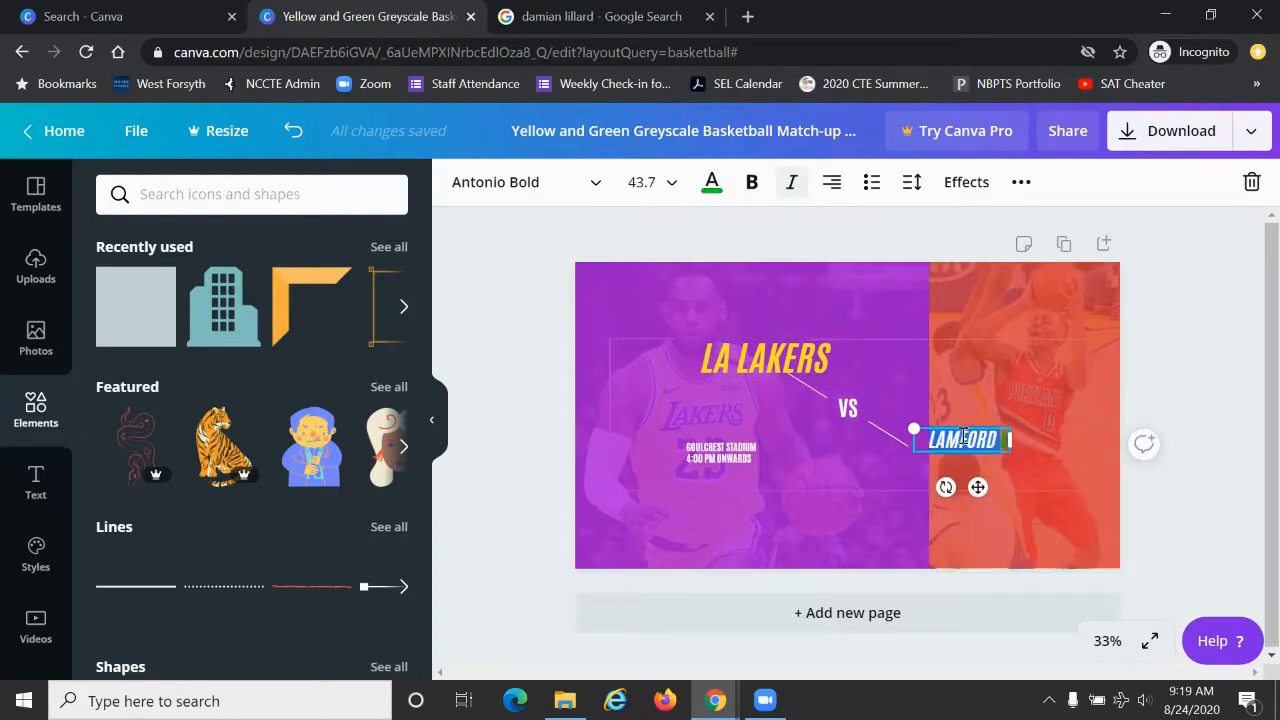
text(P)
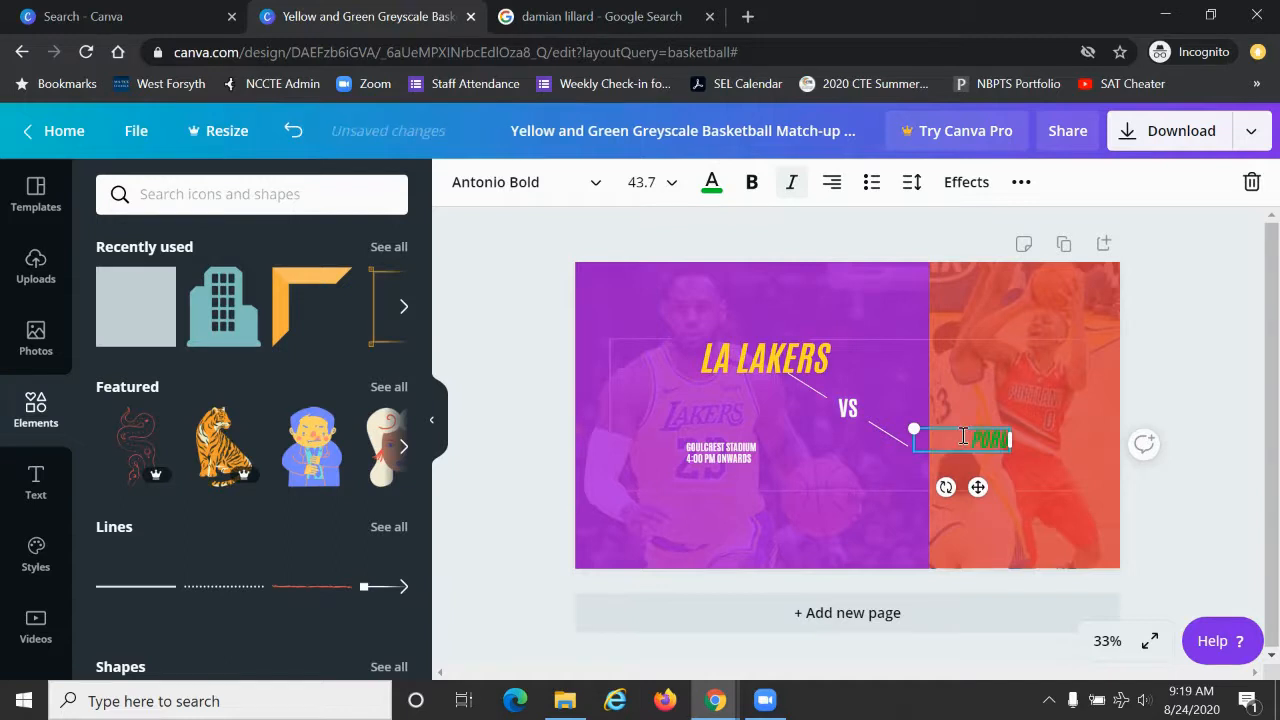
text(OTLAND TRAIL)
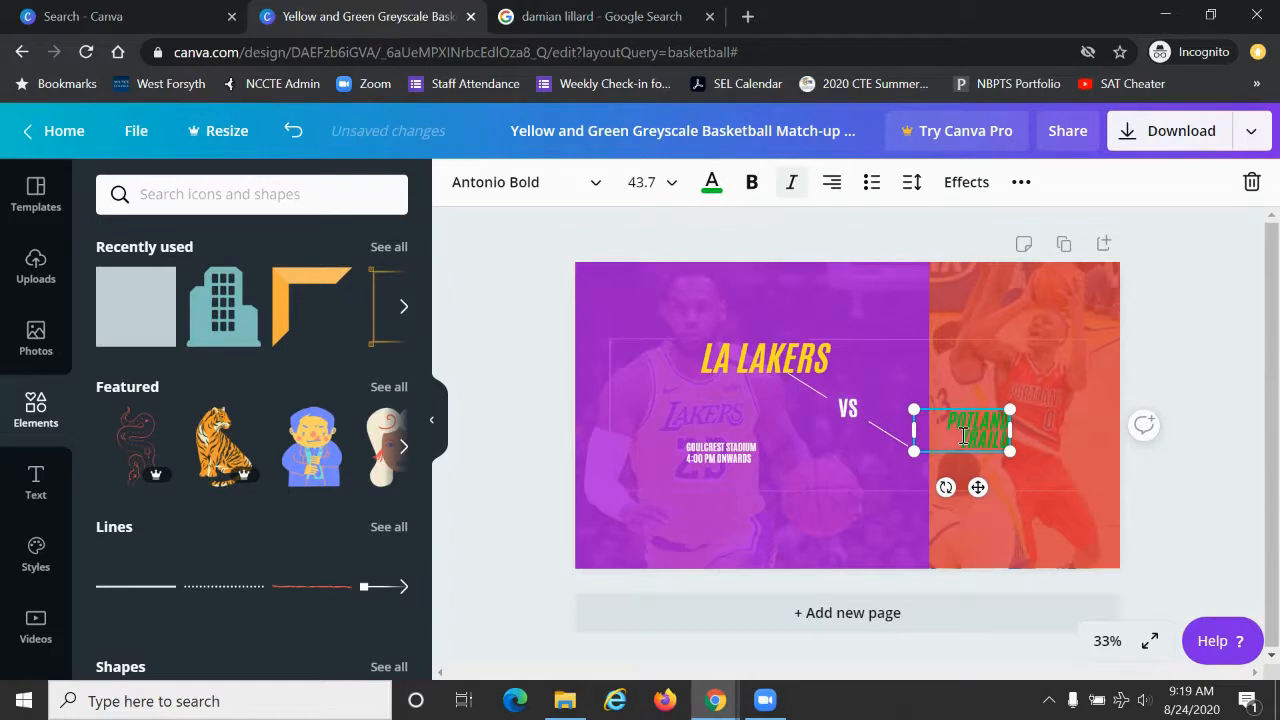
text(BLAZERS)
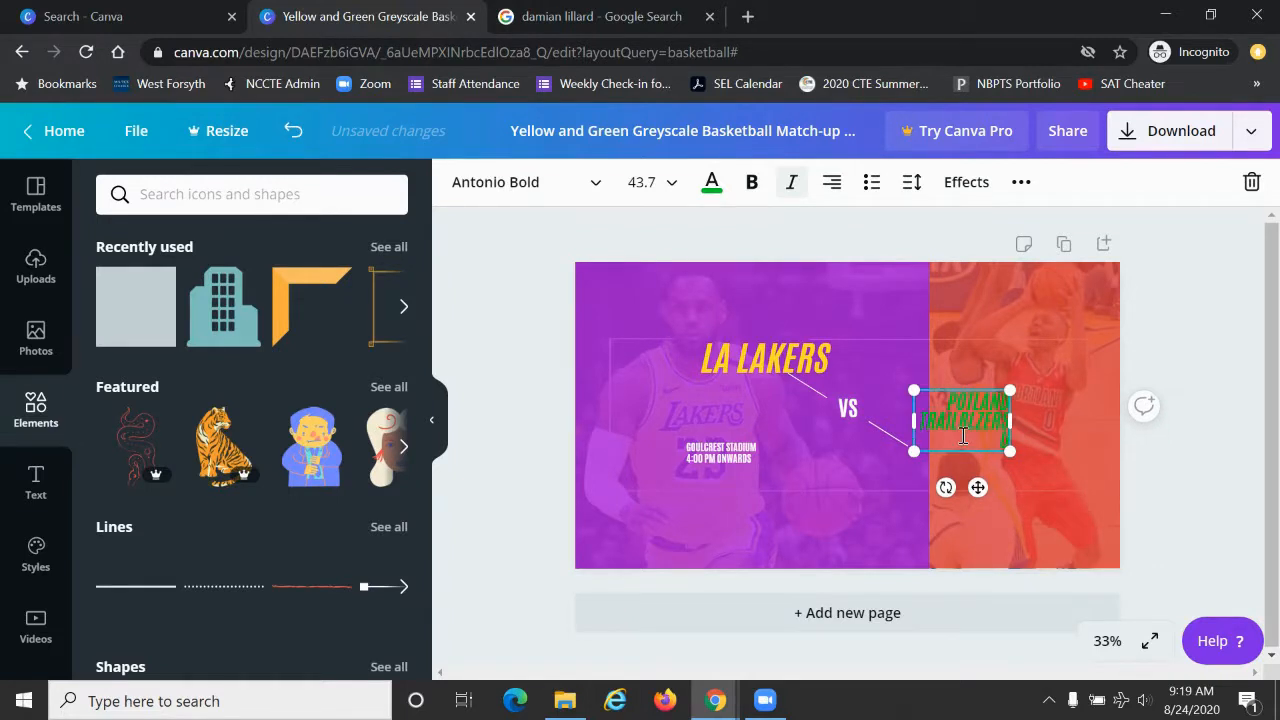
key(Delete)
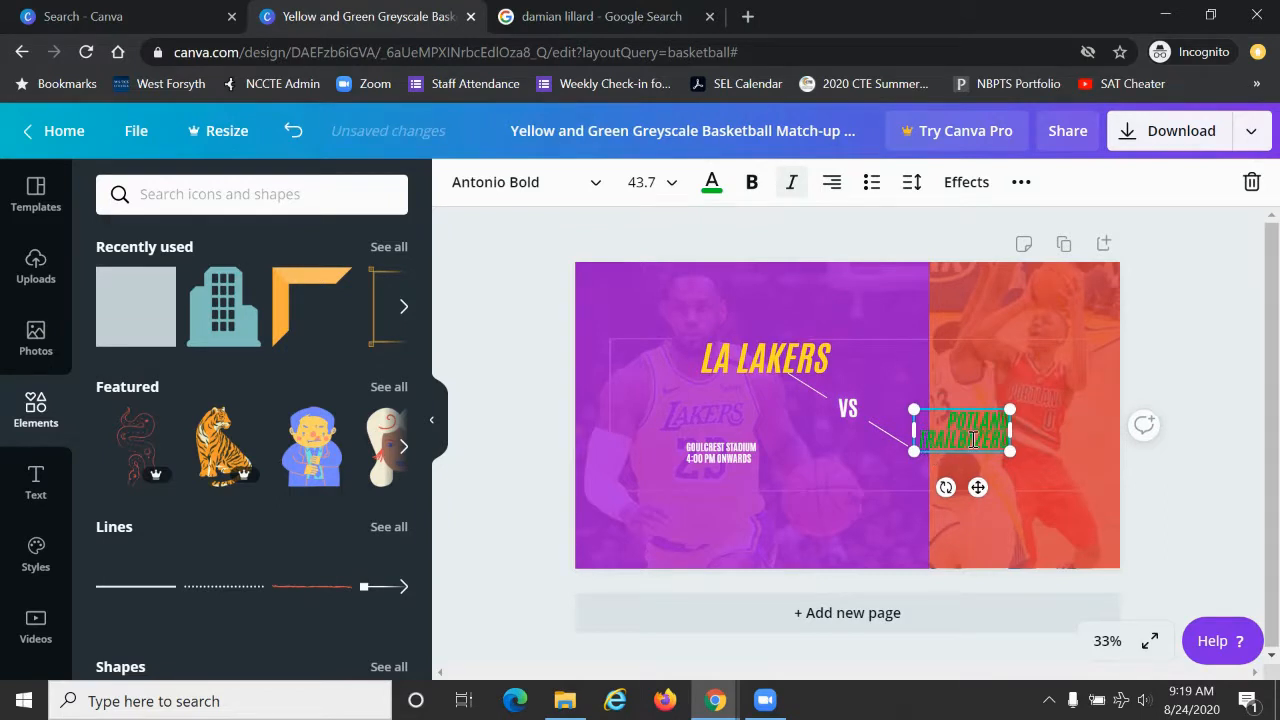
Step: Change the text color of the whole Portland title to white (#ffffff)
triple_click(975, 427)
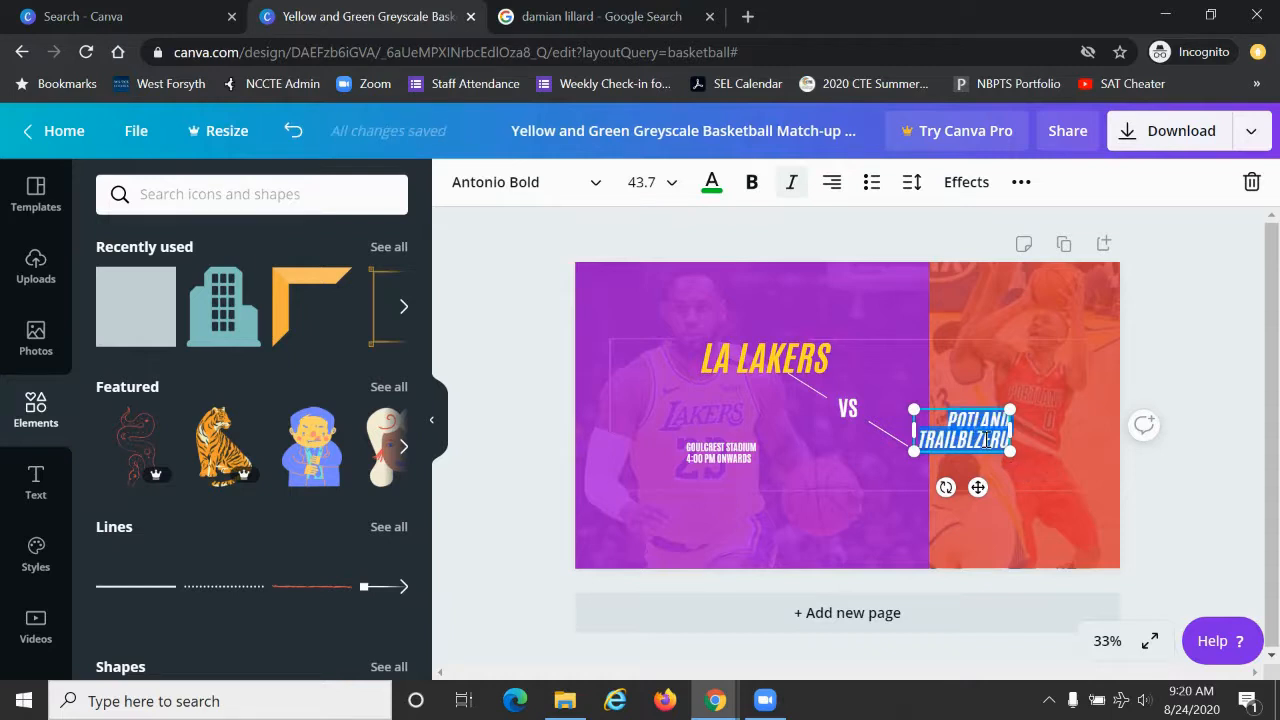
click(713, 187)
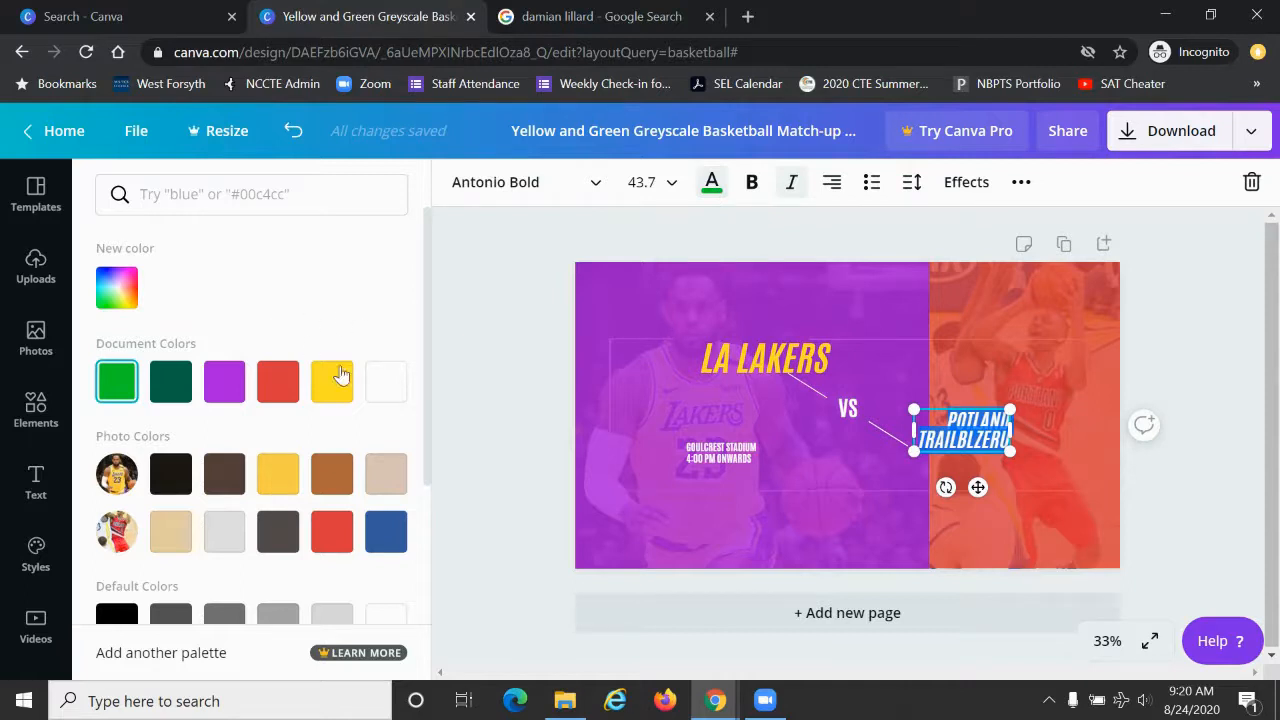
click(389, 396)
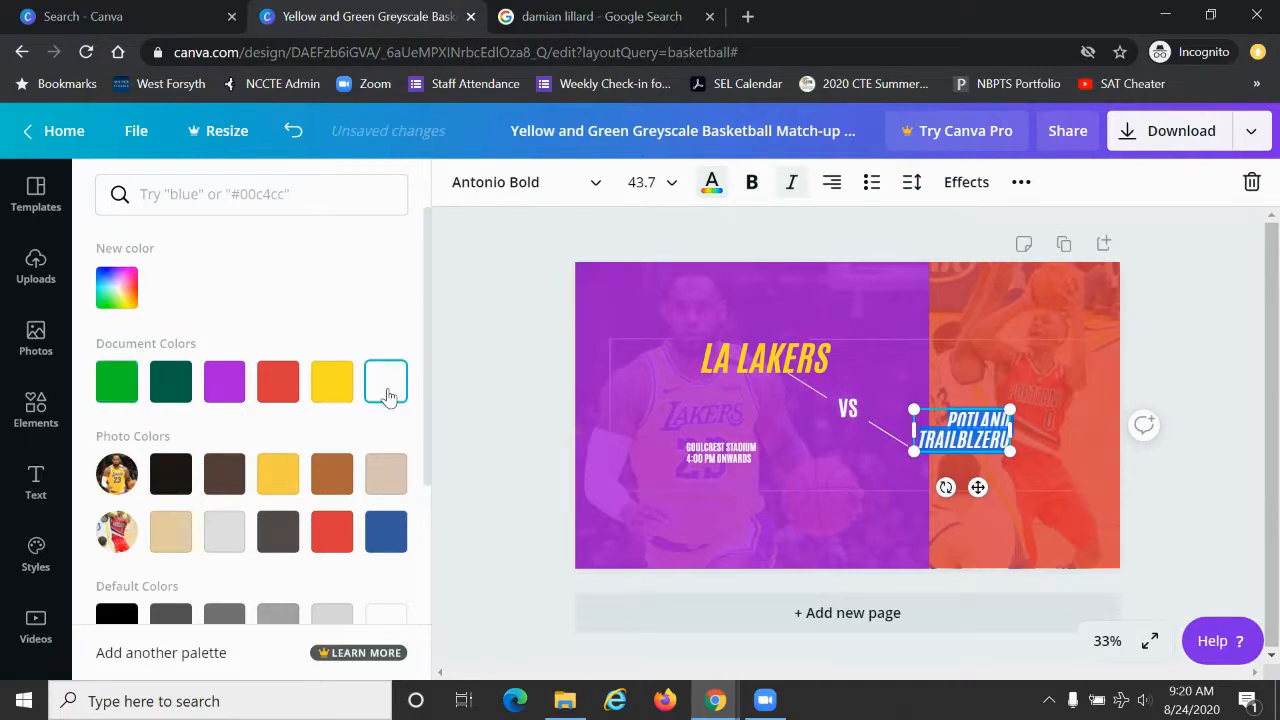
Step: Set the Portland title's font size to 88 and widen its text box to about 599 across the red area
click(656, 184)
scroll(745, 515, down, 2)
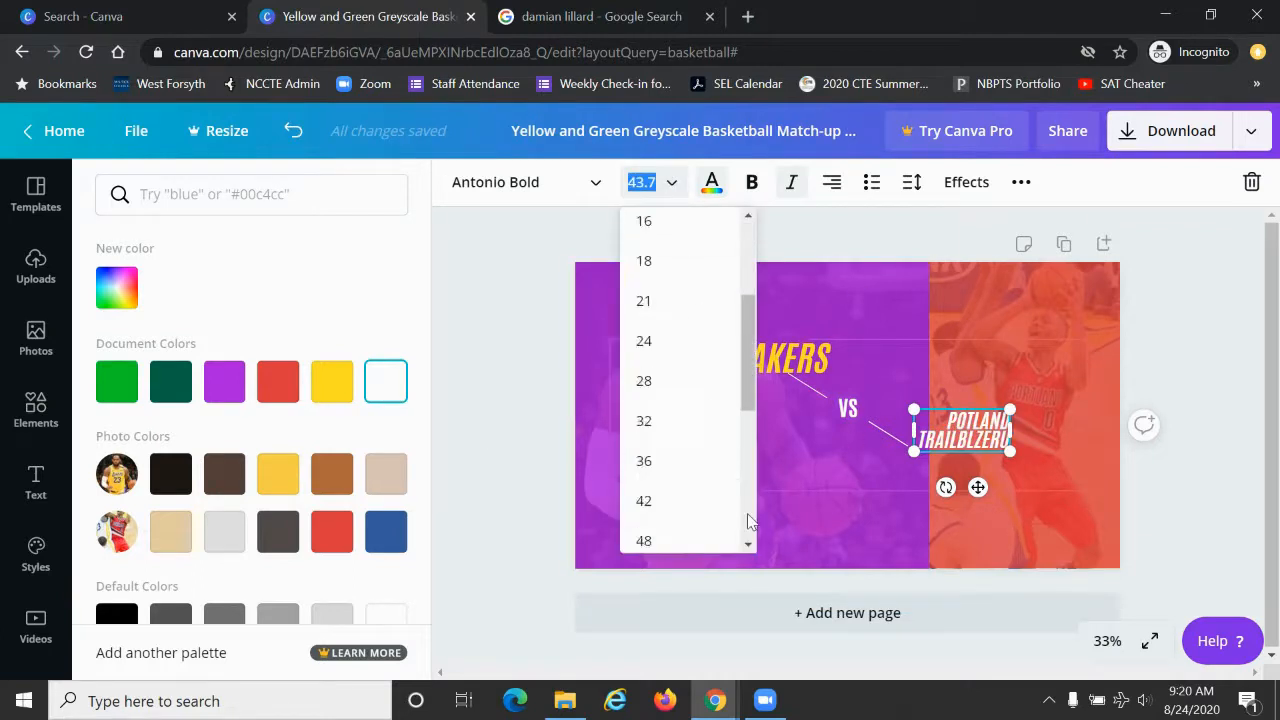
scroll(748, 520, down, 3)
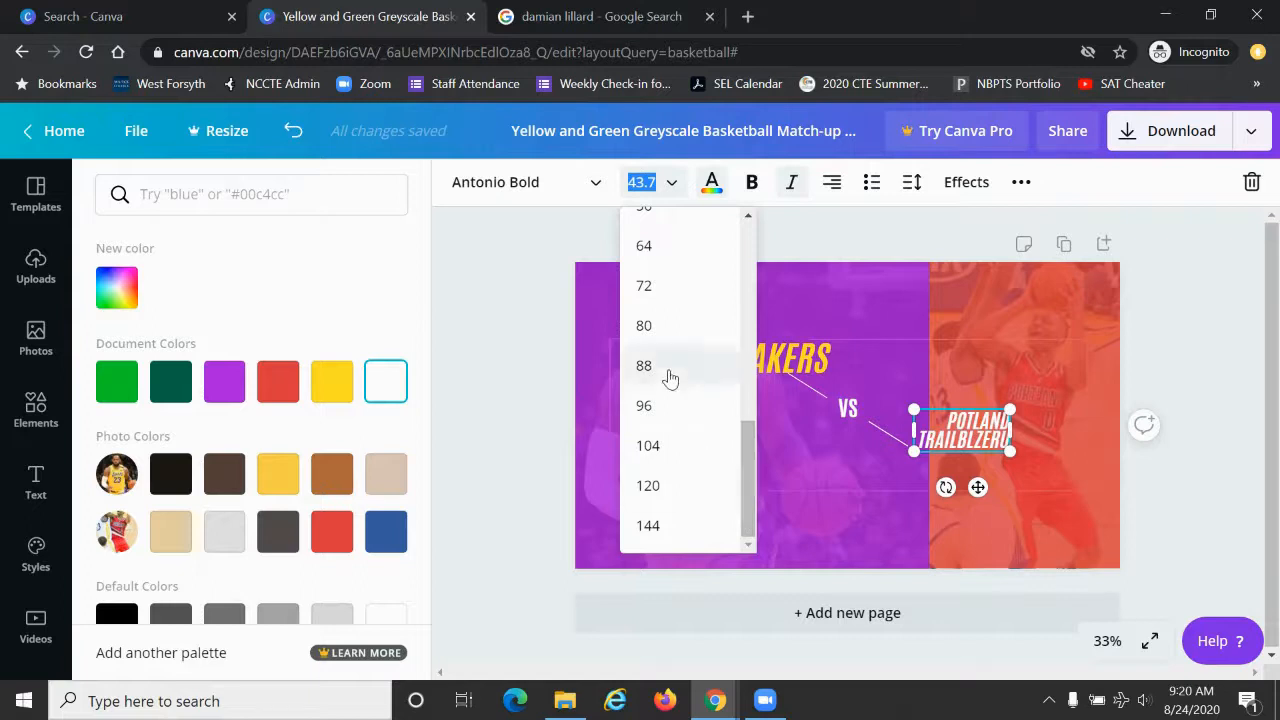
click(670, 378)
drag(1014, 350, 1111, 354)
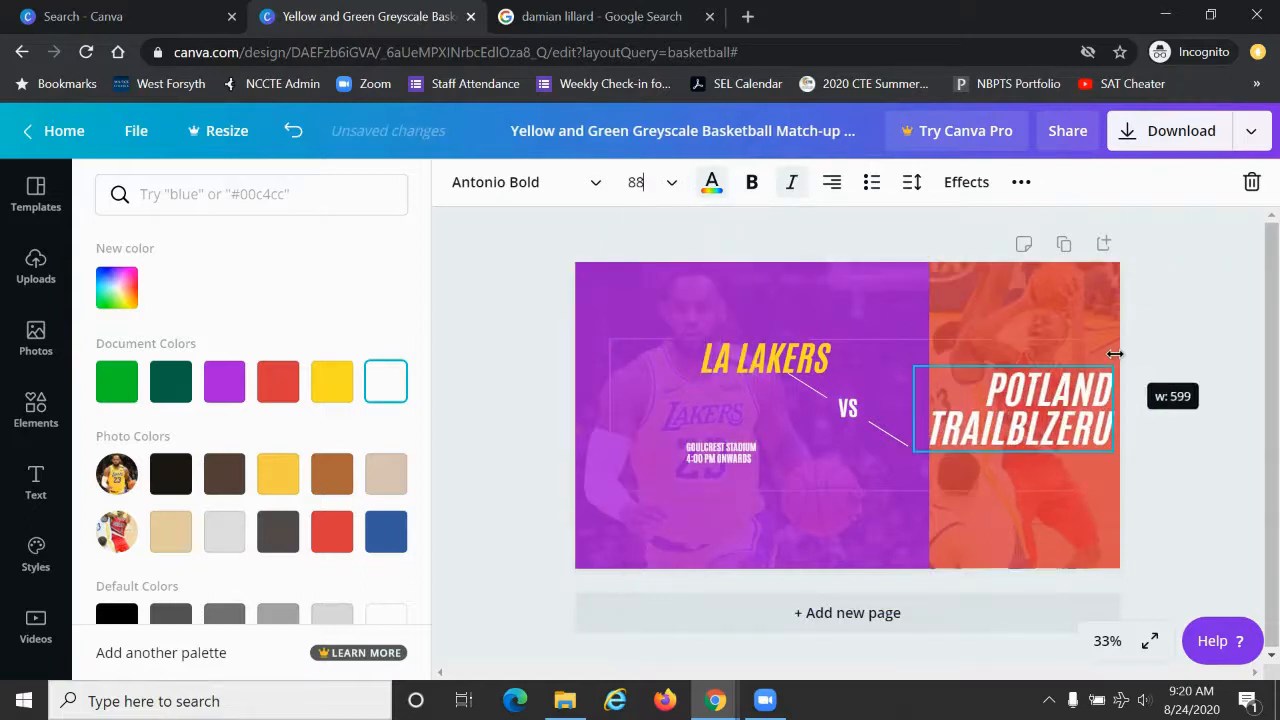
Step: Correct the title's wording to "PORTLAND TRAIL BLAZERS" and widen its text box toward "VS" so it fits on two lines
double_click(1058, 430)
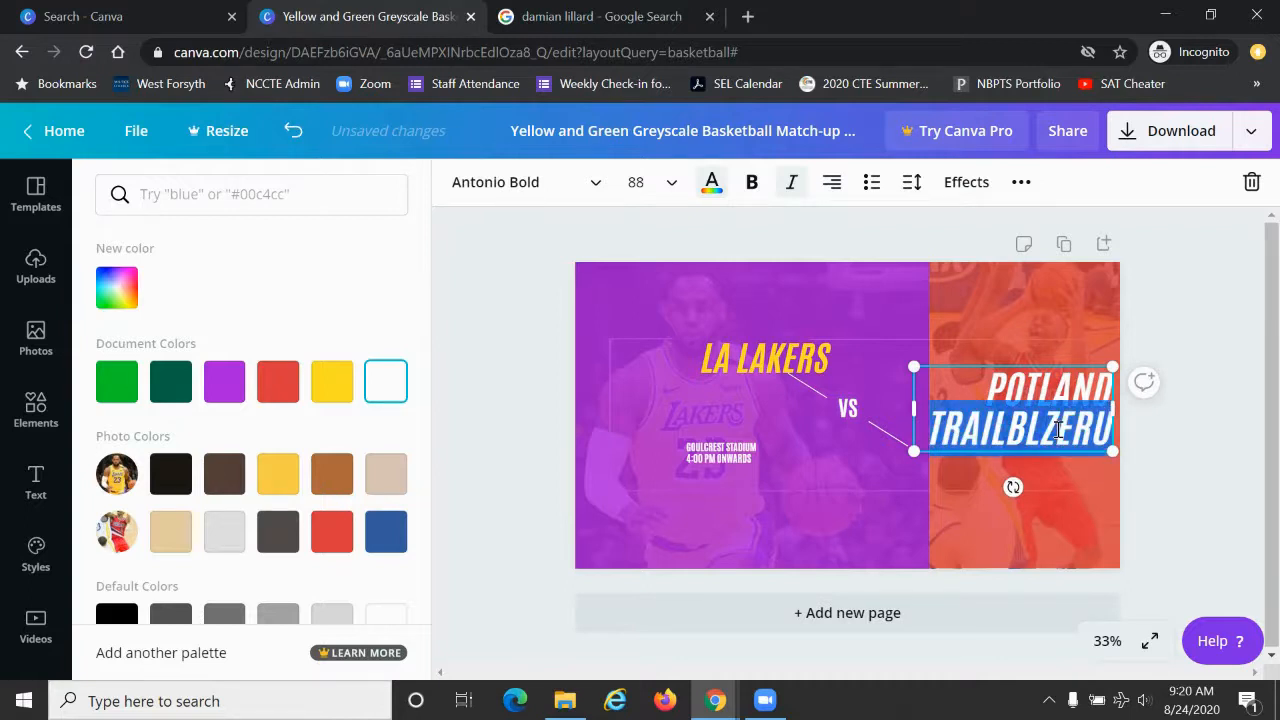
text(TRAIL BLAZERS)
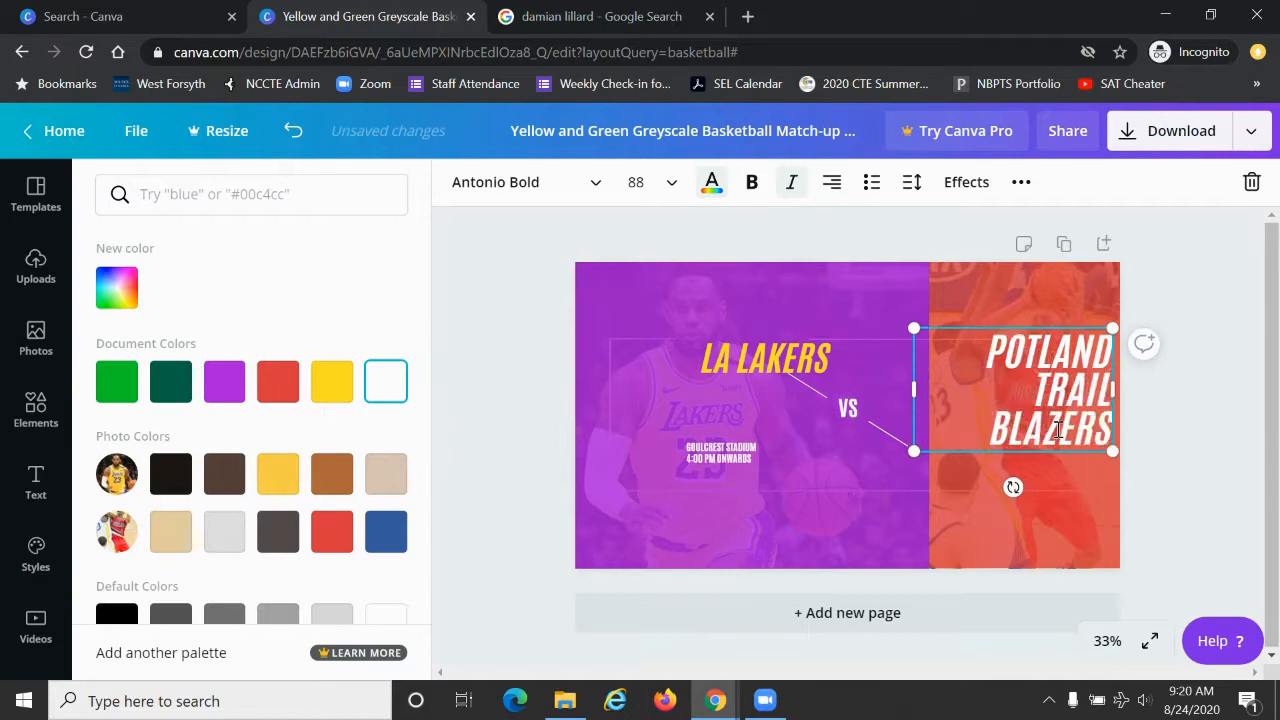
drag(908, 389, 848, 408)
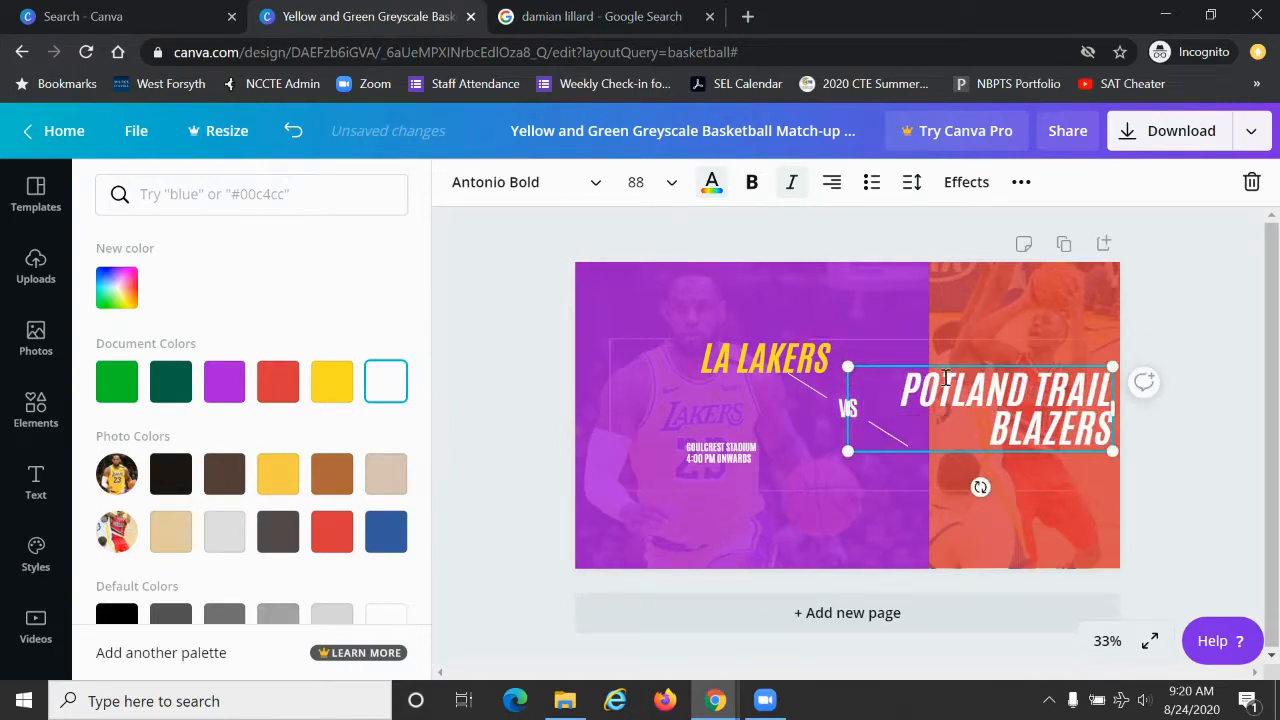
click(946, 378)
text(R)
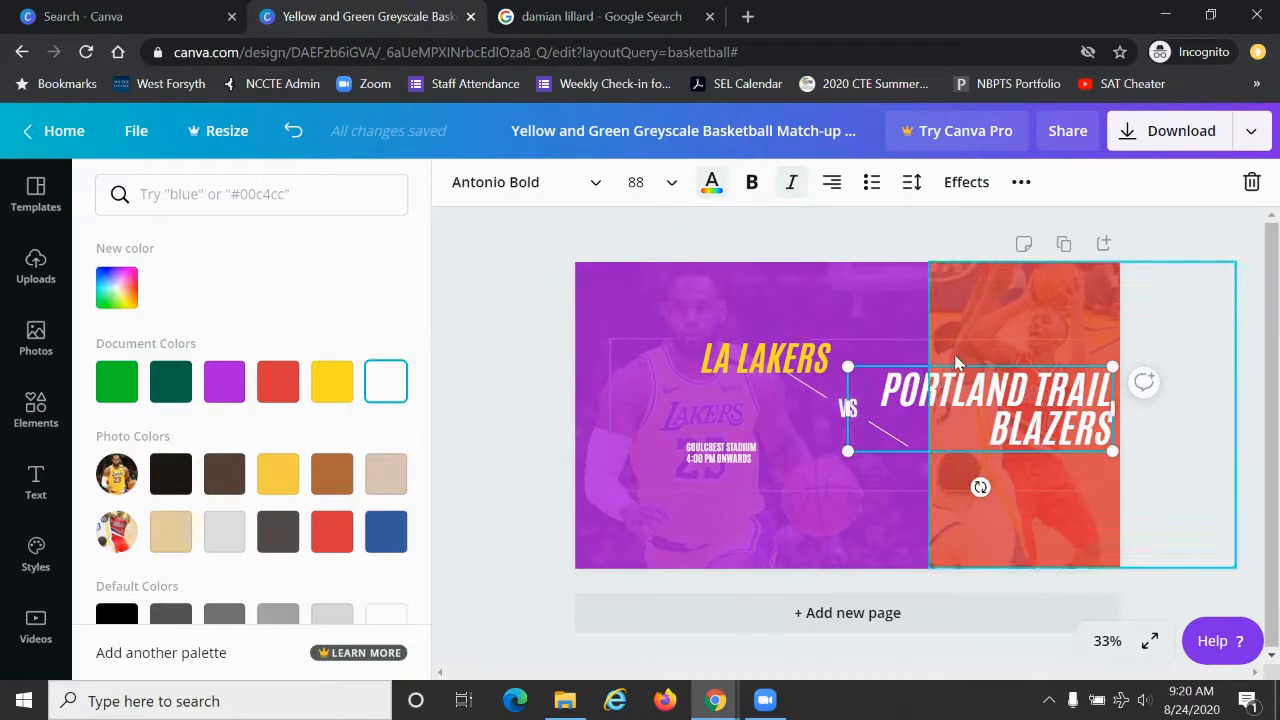
Step: Move the "PORTLAND TRAIL BLAZERS" title down below "VS" and delete the "GOULCREST STADIUM 4:00 PM ONWARDS" text
drag(955, 364, 955, 415)
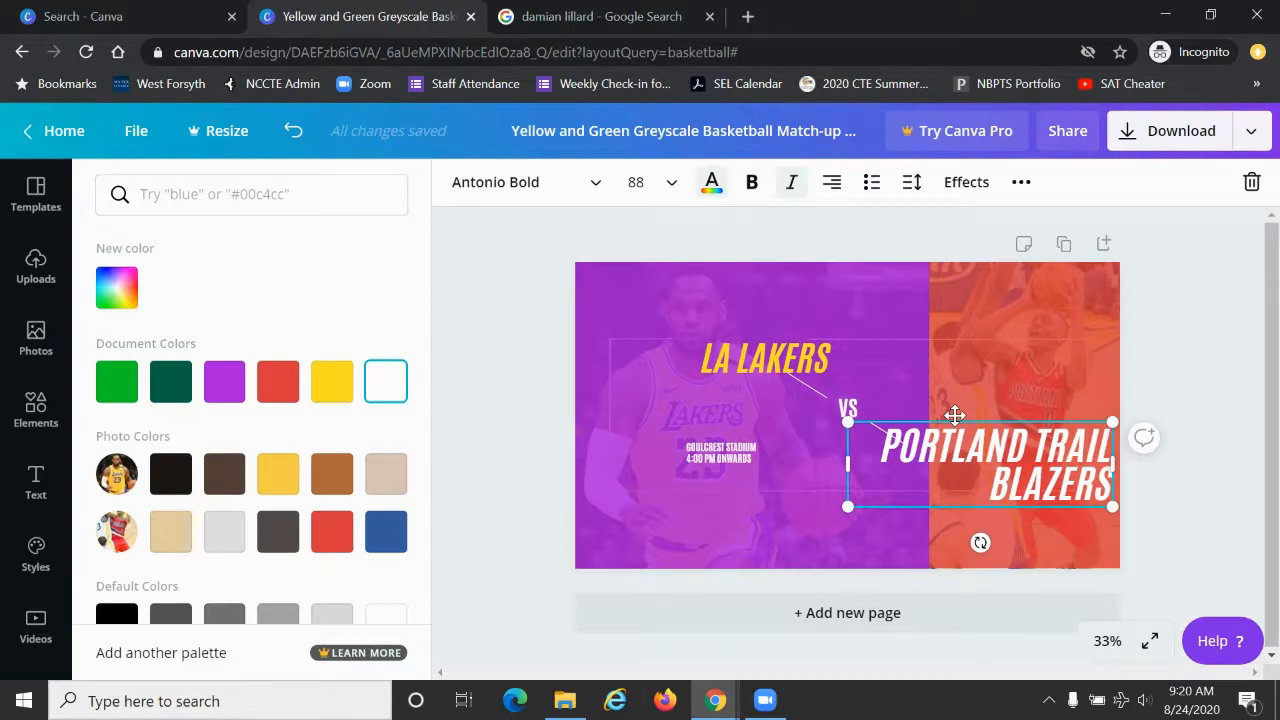
click(722, 455)
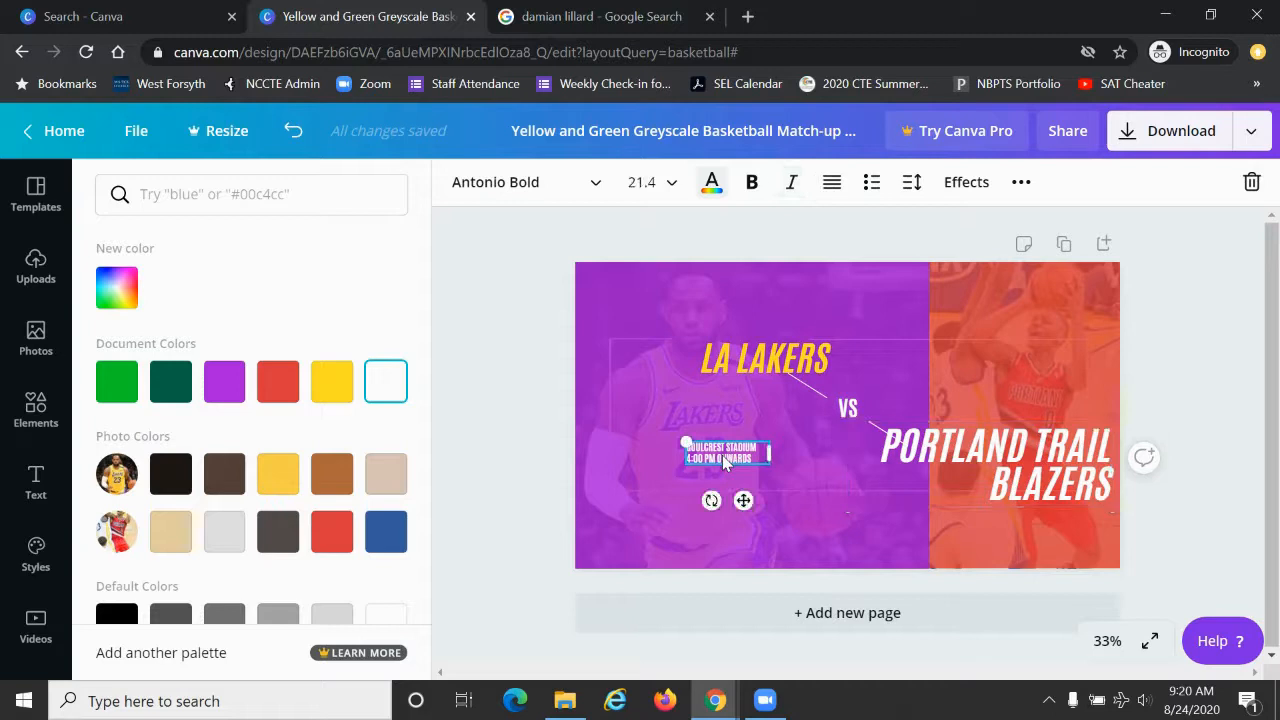
key(Delete)
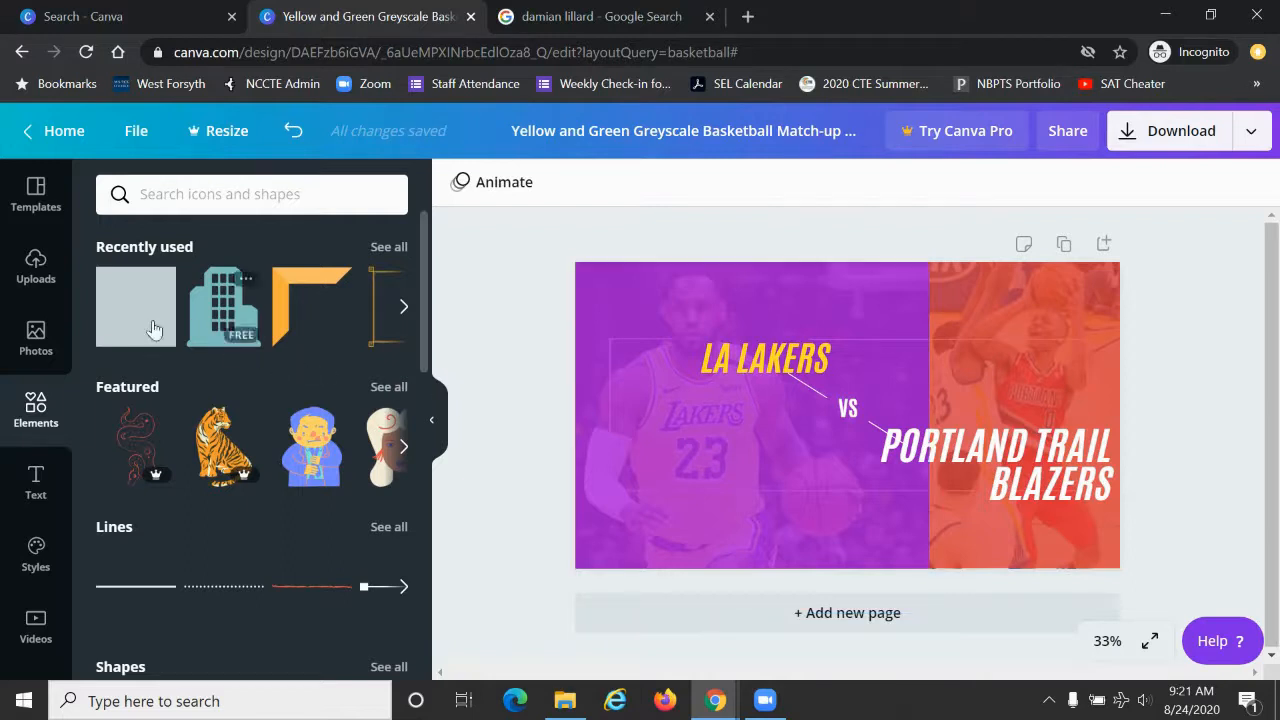
Step: Add a heading to the design and make it read "TONIGHT" in capitals
click(36, 484)
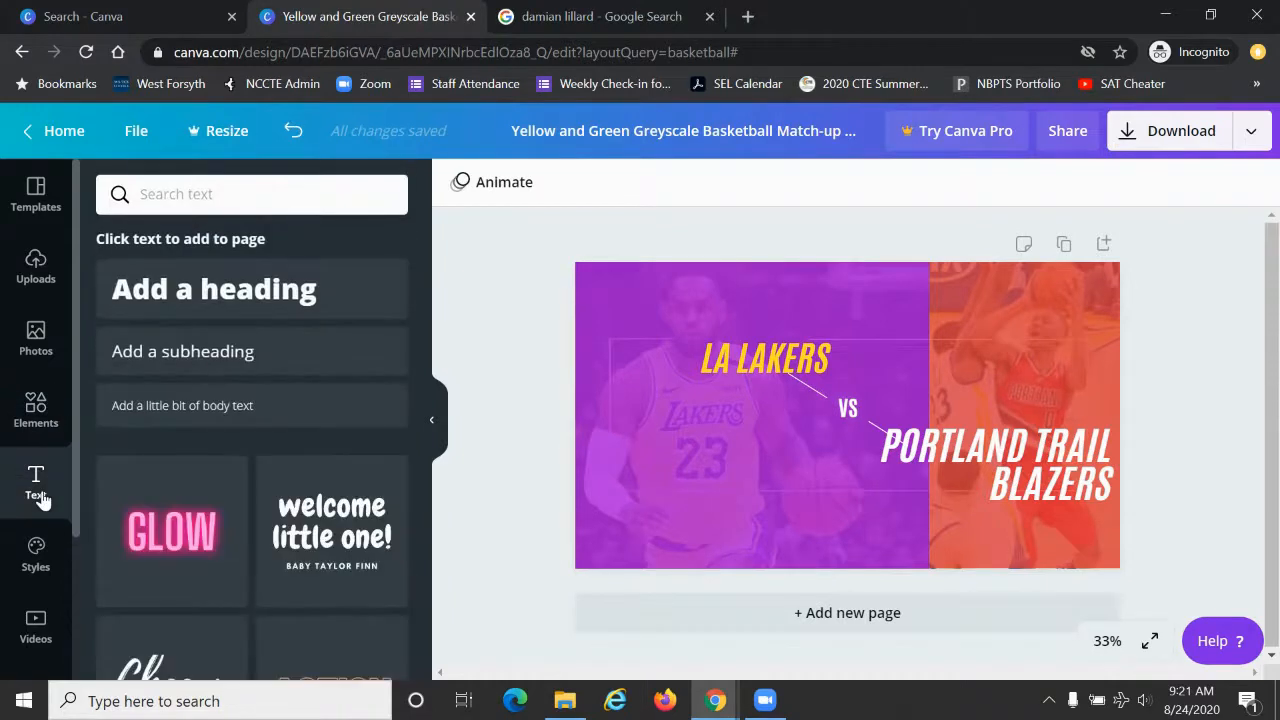
scroll(255, 467, down, 3)
scroll(256, 470, down, 2)
scroll(256, 470, up, 5)
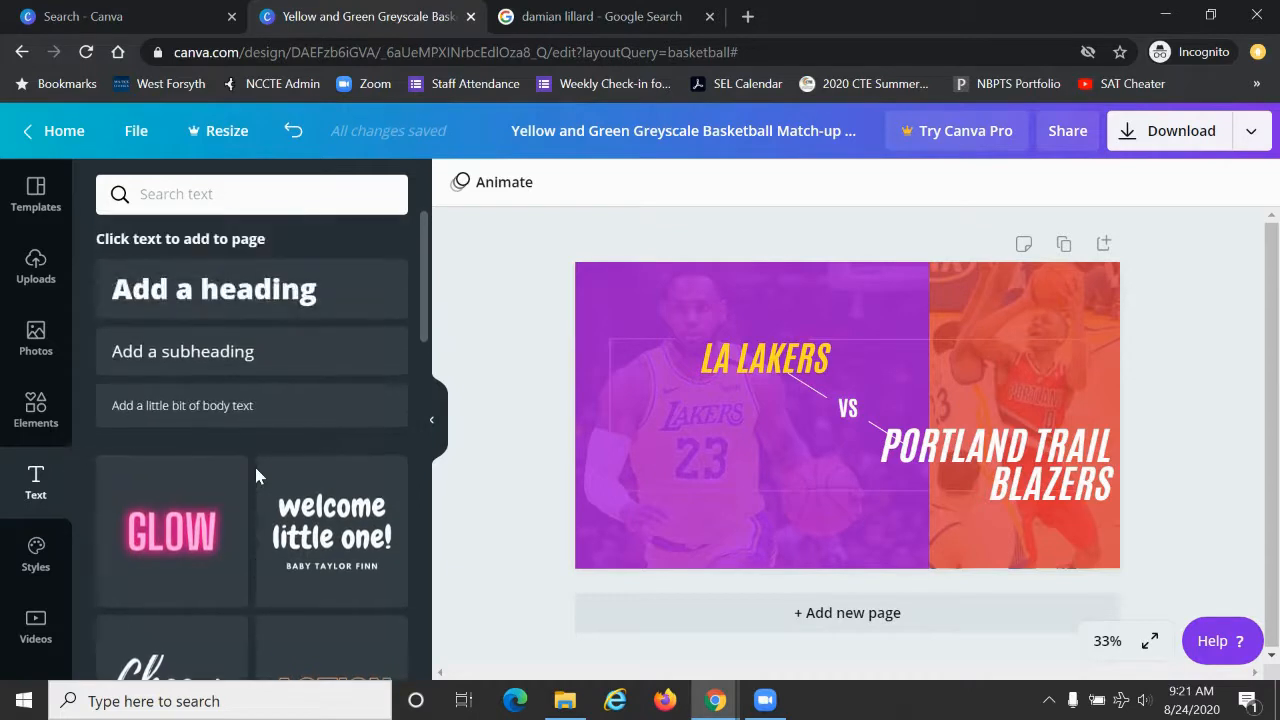
click(238, 305)
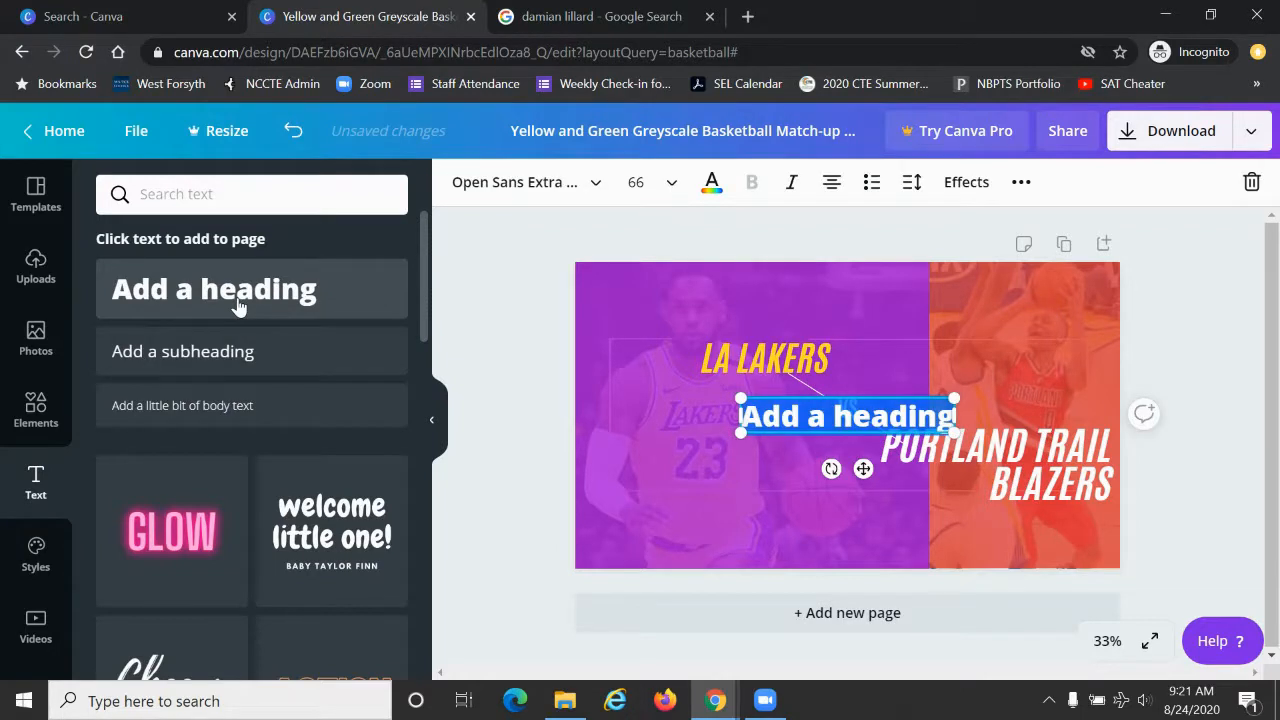
key(BackSpace)
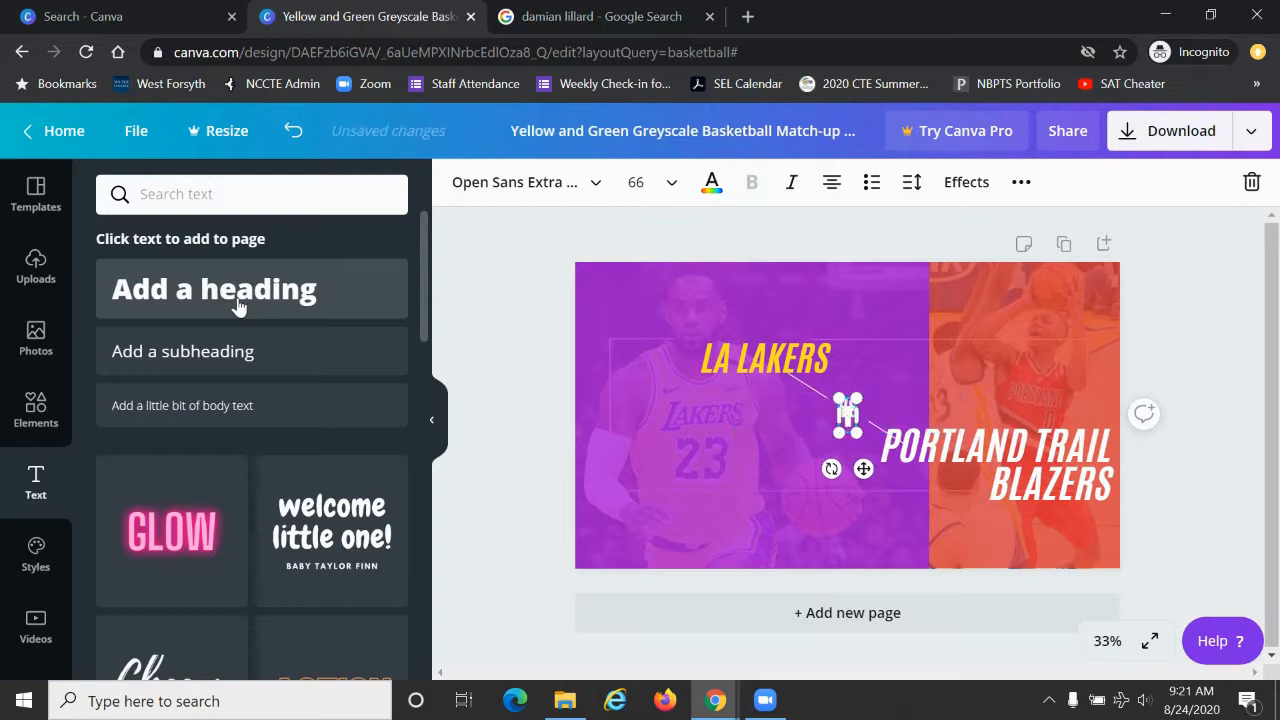
text(Tonight)
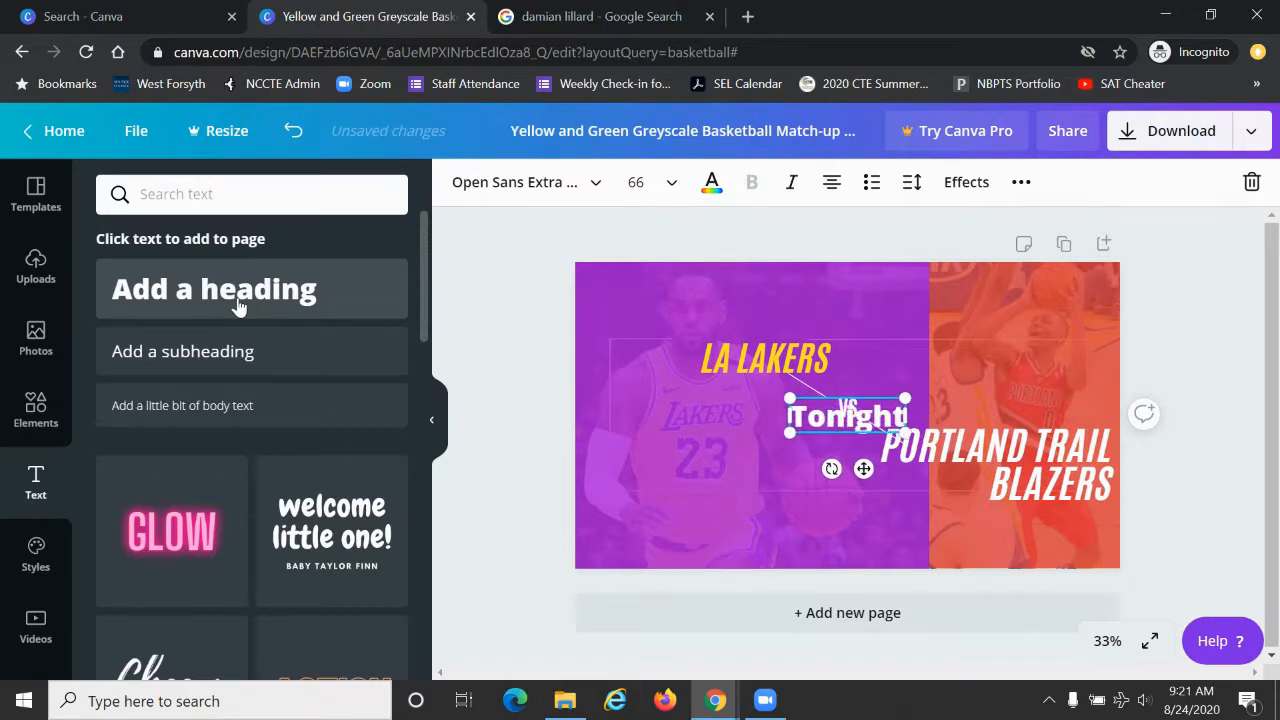
key(BackSpace)
key(BackSpace)
key(BackSpace)
key(BackSpace)
key(BackSpace)
key(BackSpace)
key(BackSpace)
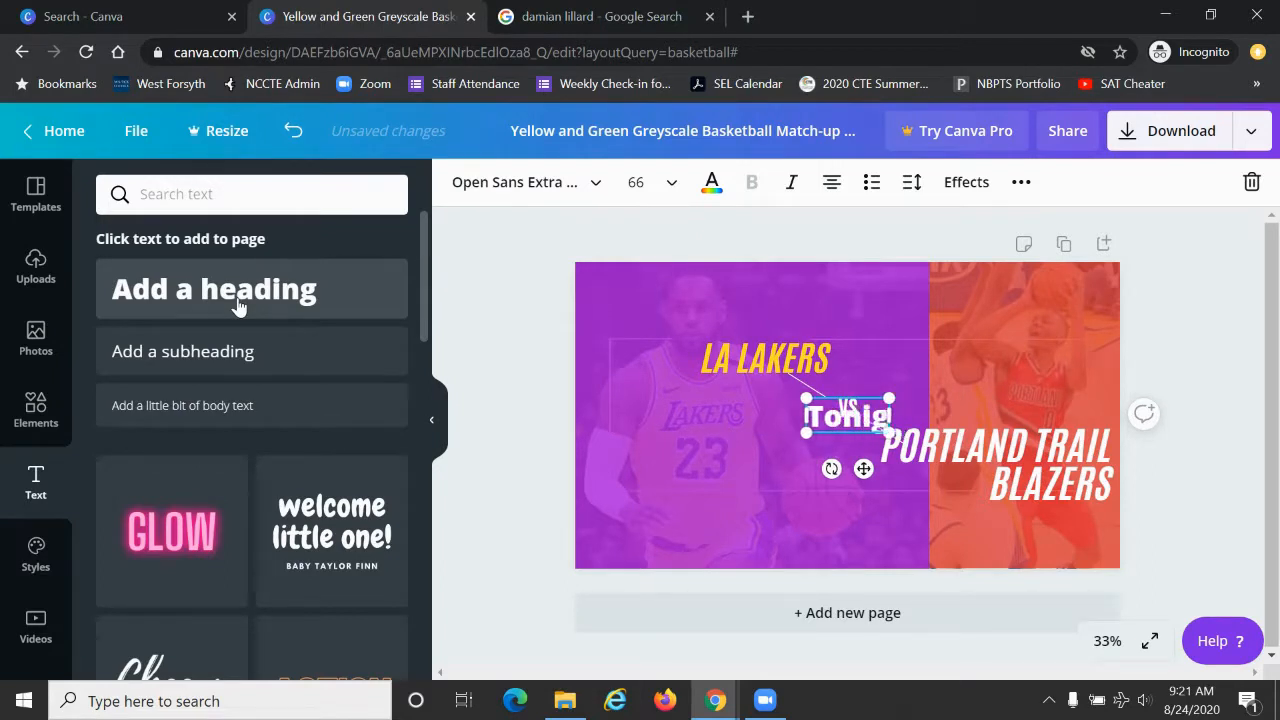
text(Tonight)
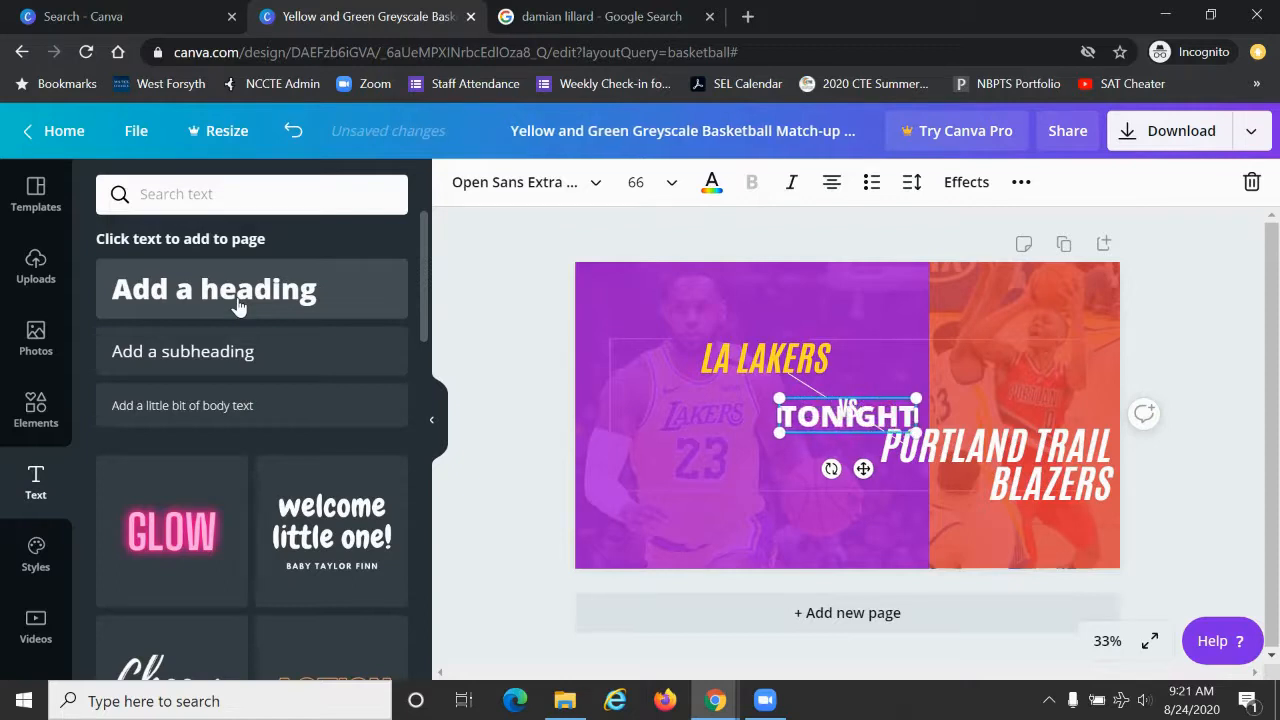
Step: Add "9PM" as the second line of the "TONIGHT" heading and move the heading to the bottom edge of the purple area
key(Return)
text(9p)
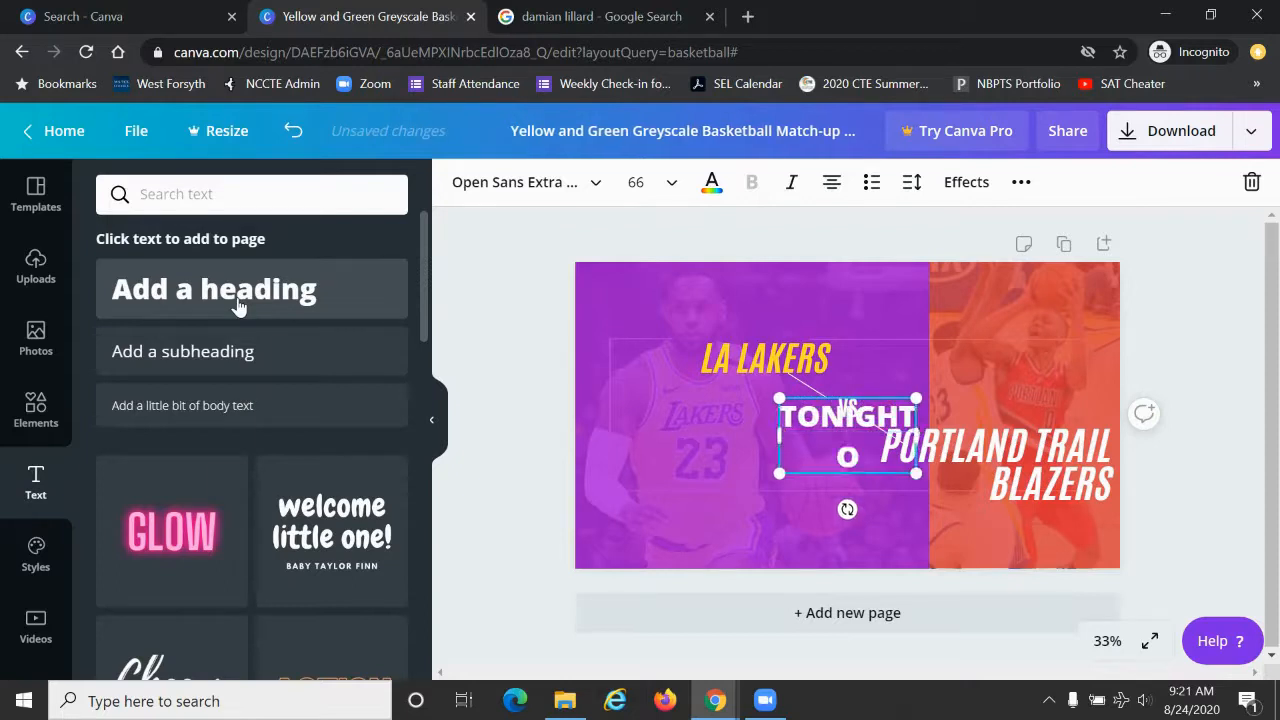
text(m)
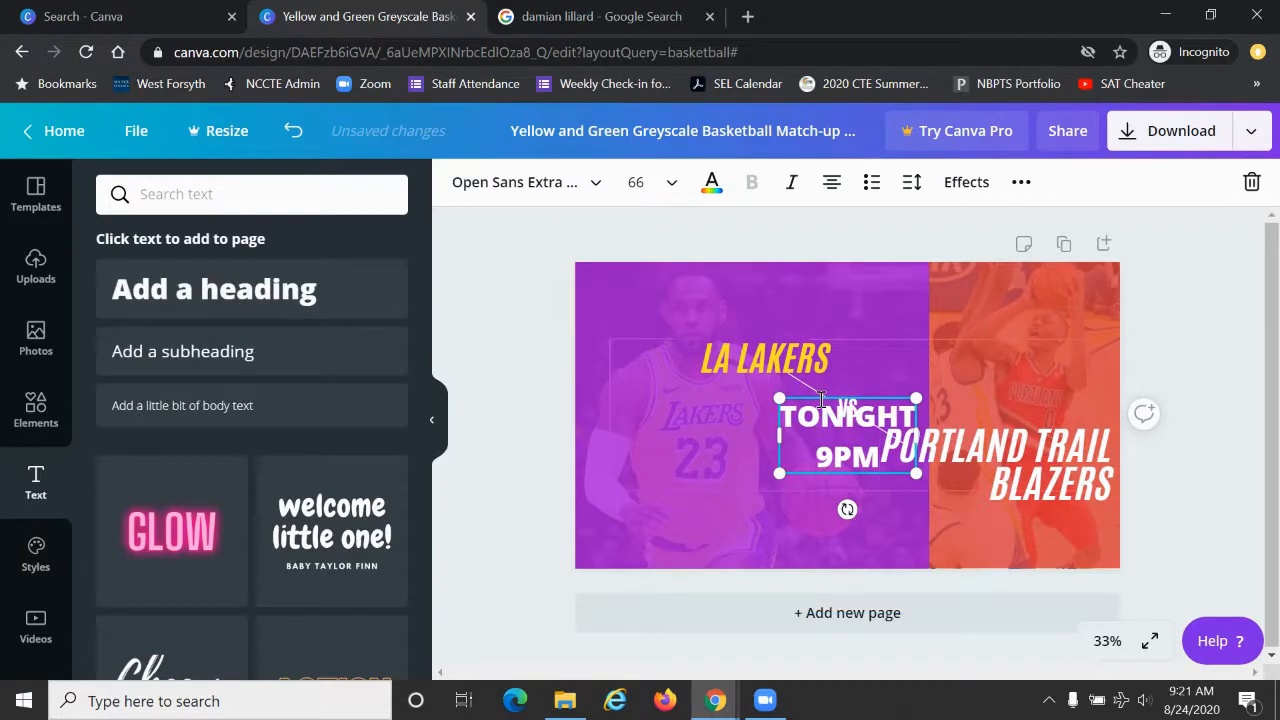
drag(820, 392, 756, 482)
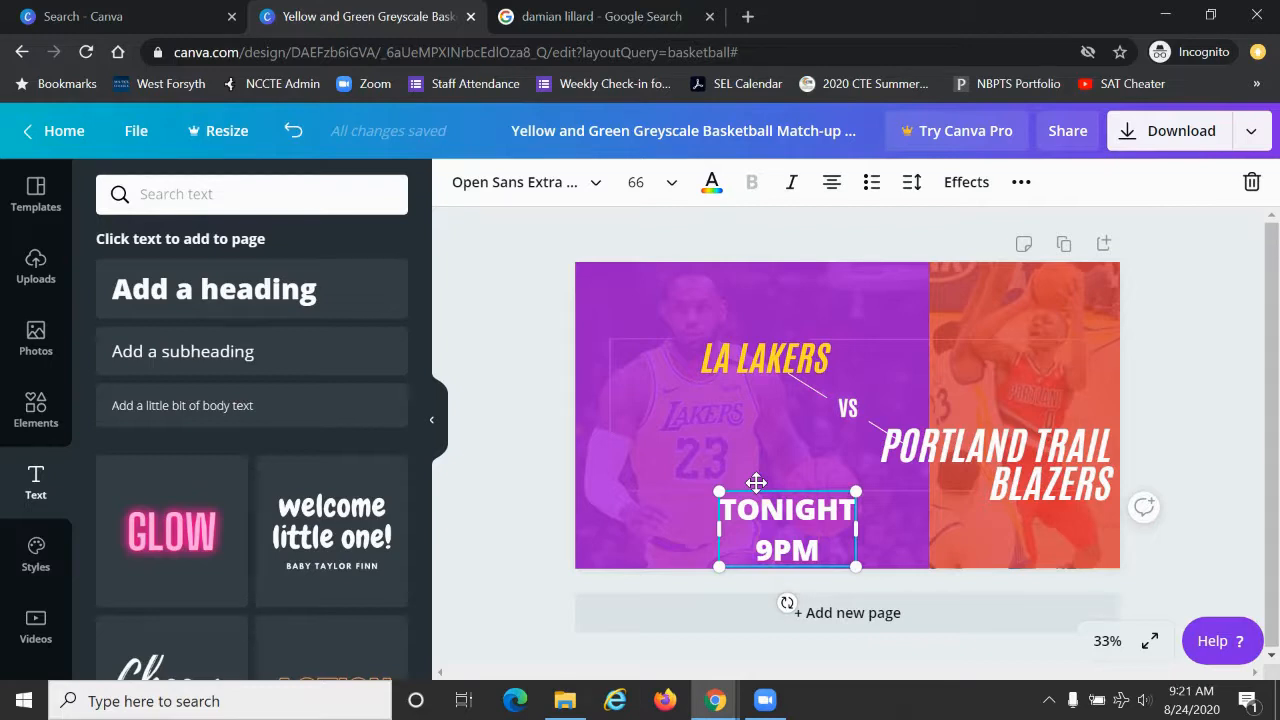
Step: Insert the uploaded ESPN+ logo, scale it down and place it in the design's bottom-left corner beside "TONIGHT 9PM"
click(36, 266)
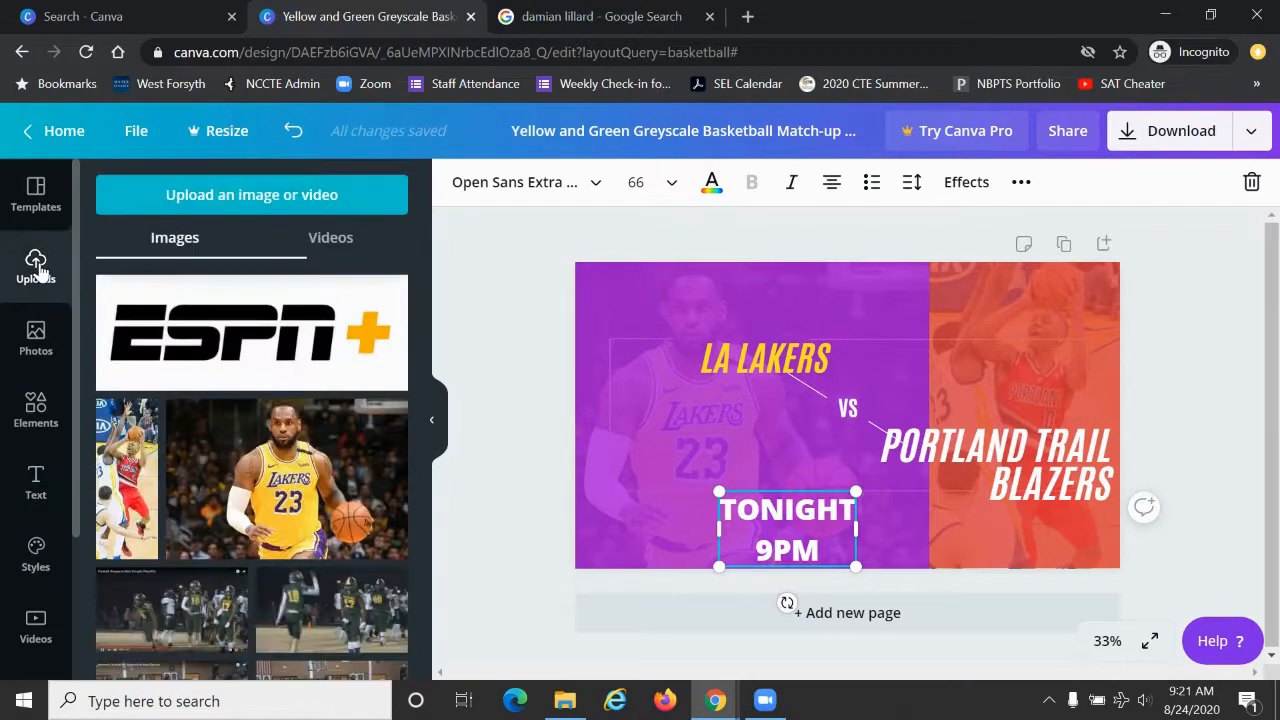
click(247, 345)
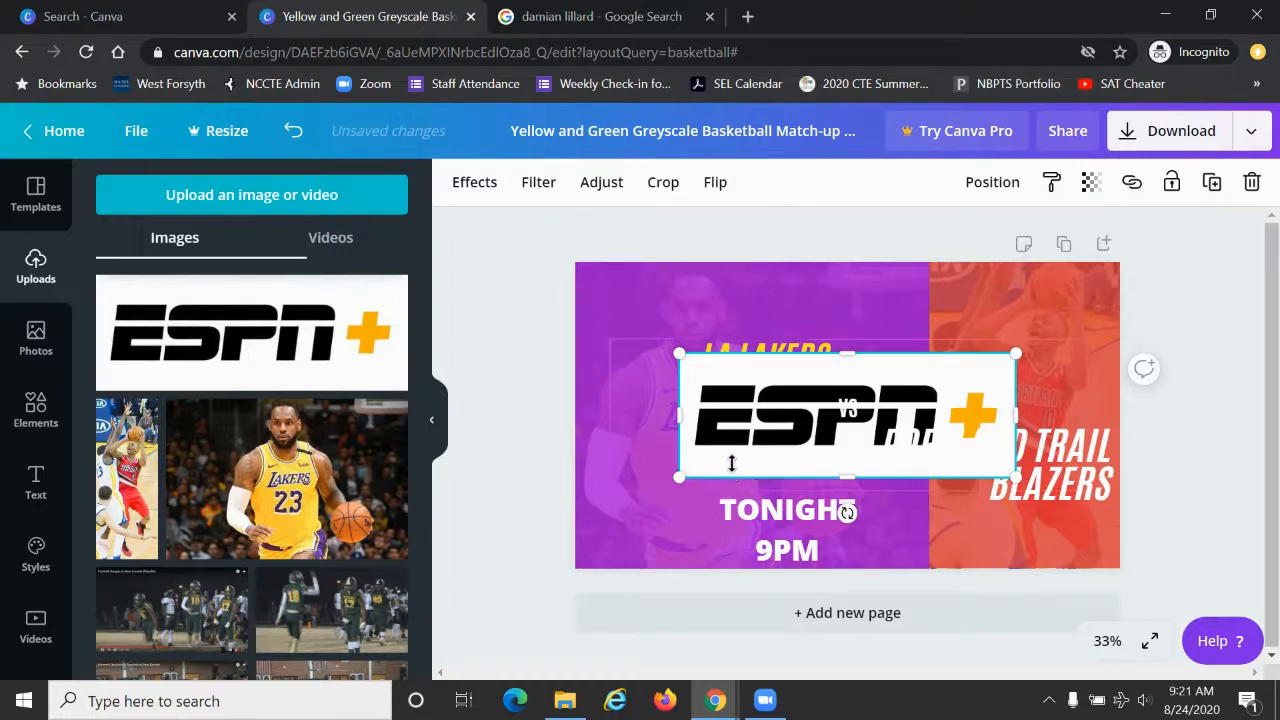
drag(1022, 351, 923, 390)
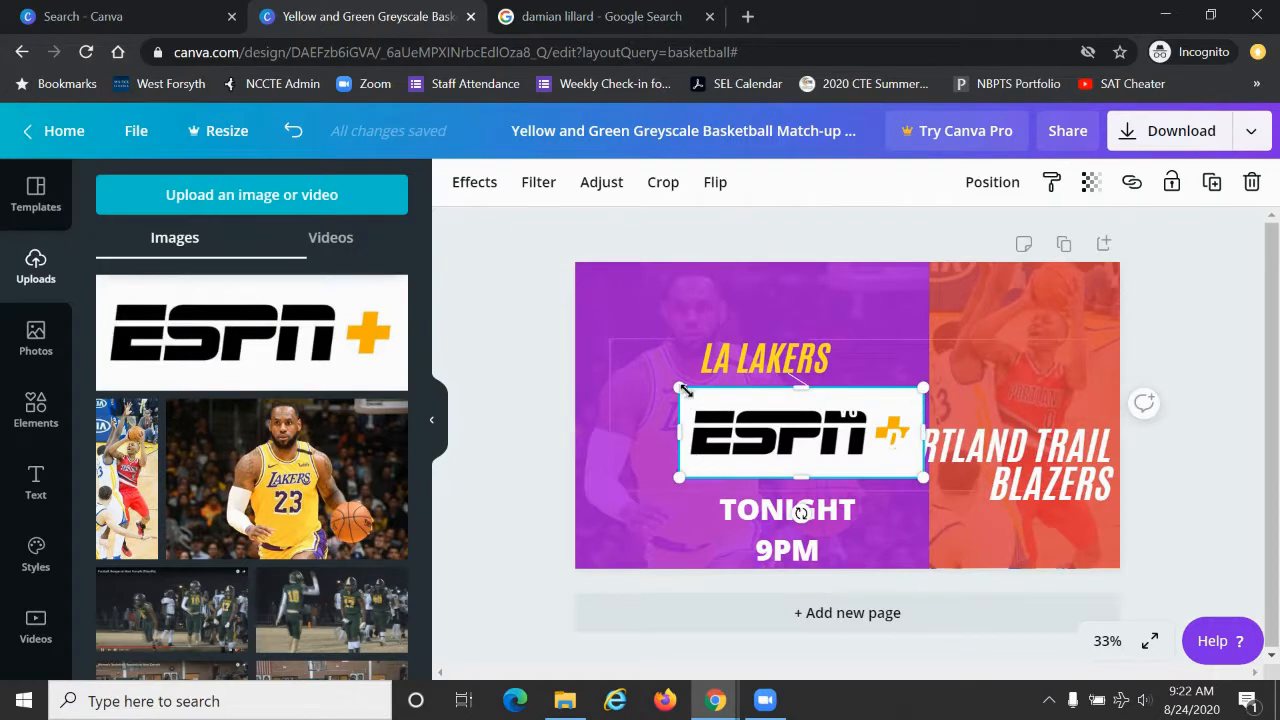
drag(733, 422, 632, 512)
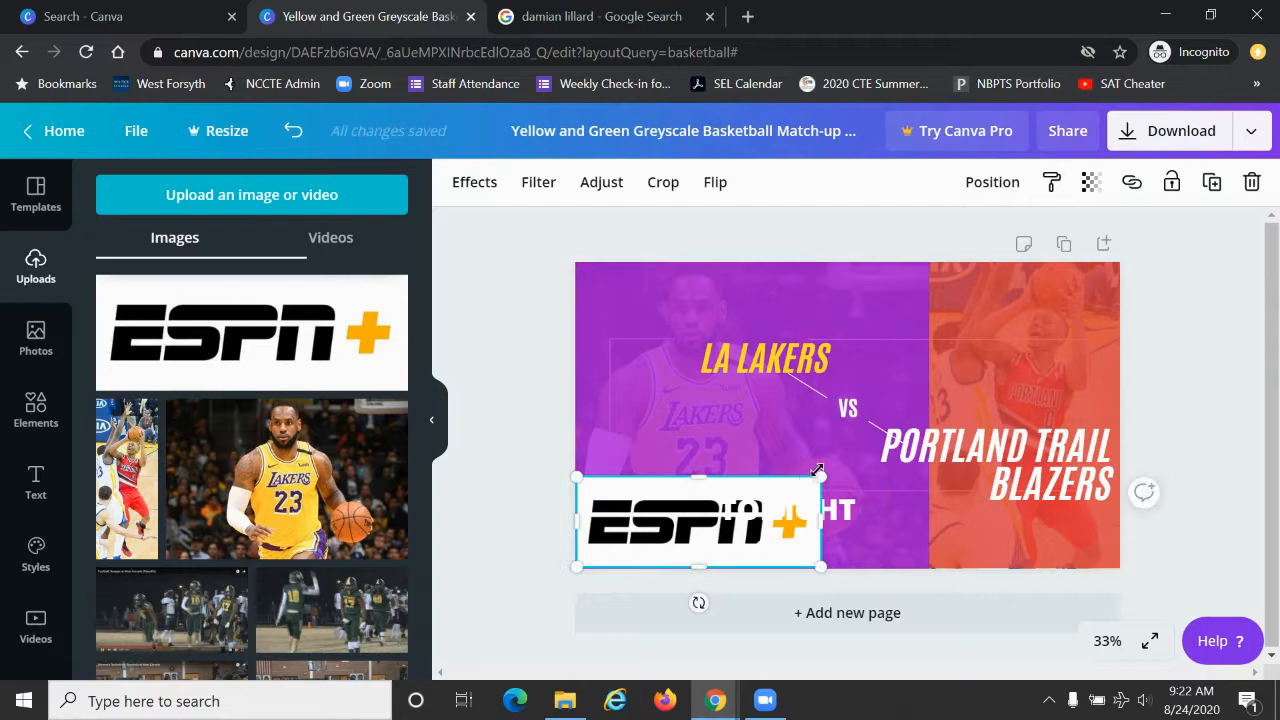
drag(817, 474, 718, 515)
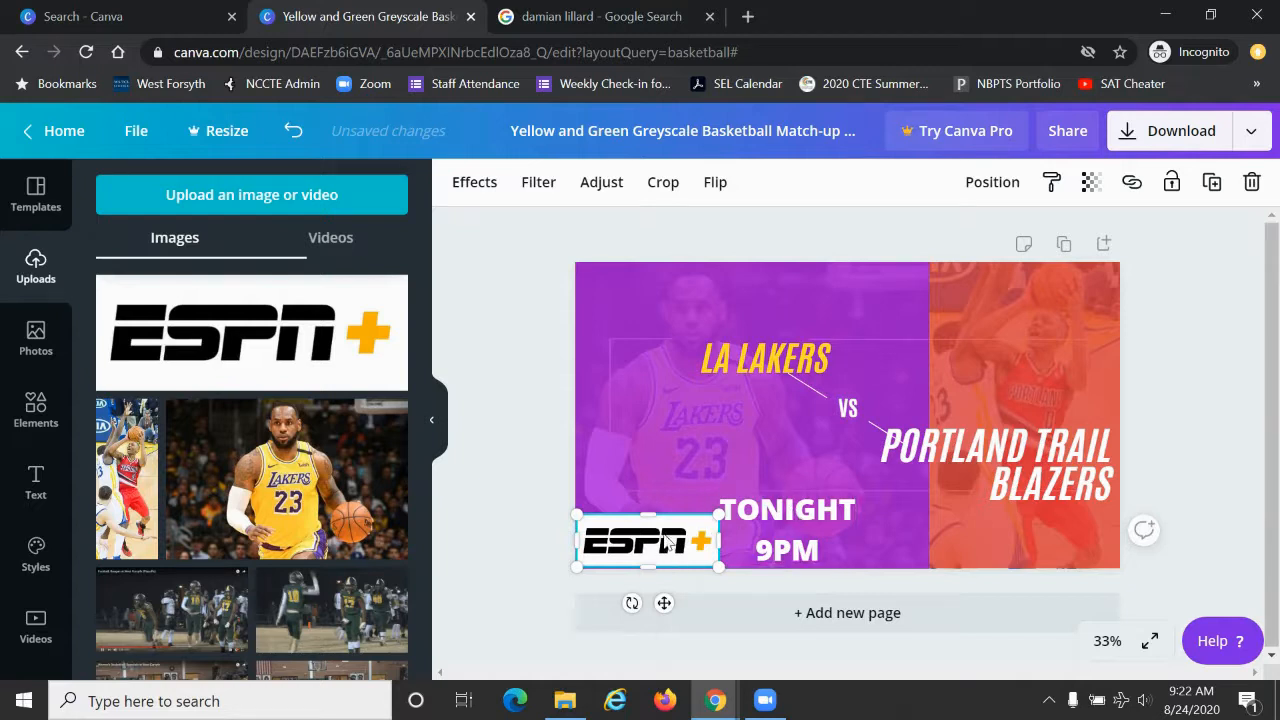
Step: Tighten the "TONIGHT 9PM" heading's line height to 0.93 and move the heading down to the design's bottom edge
click(810, 538)
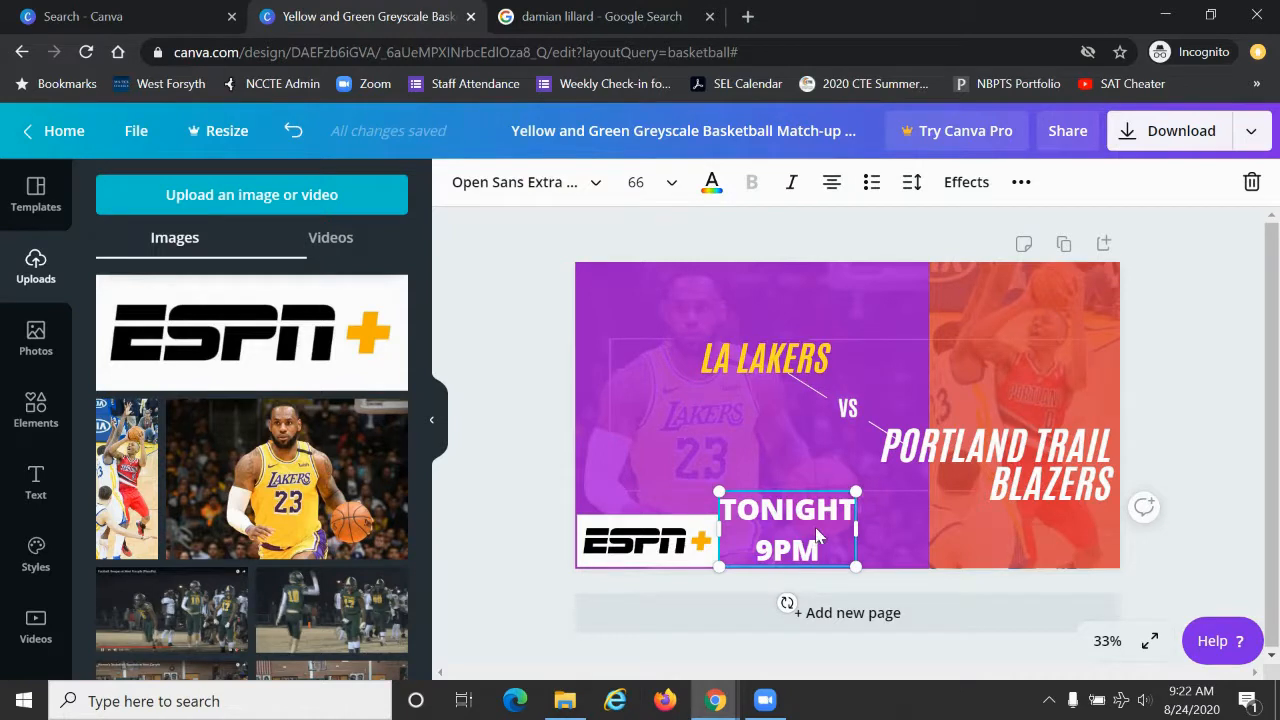
click(911, 183)
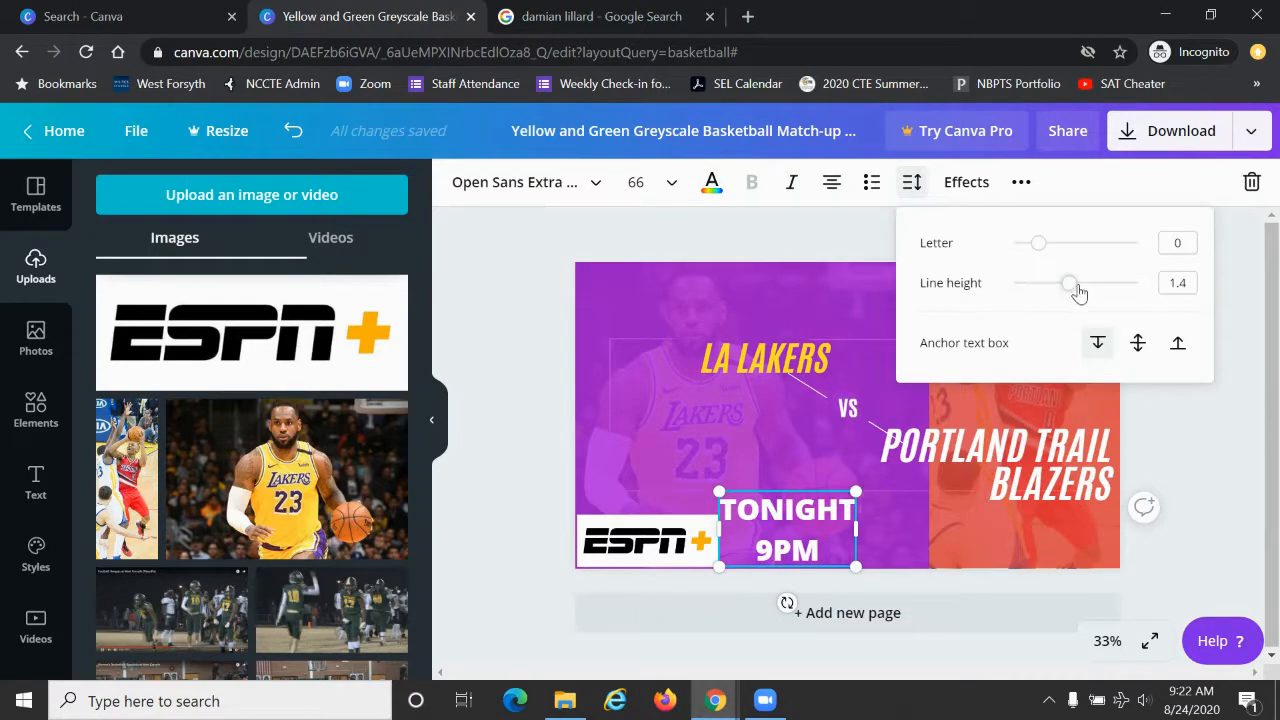
drag(1070, 287, 1042, 296)
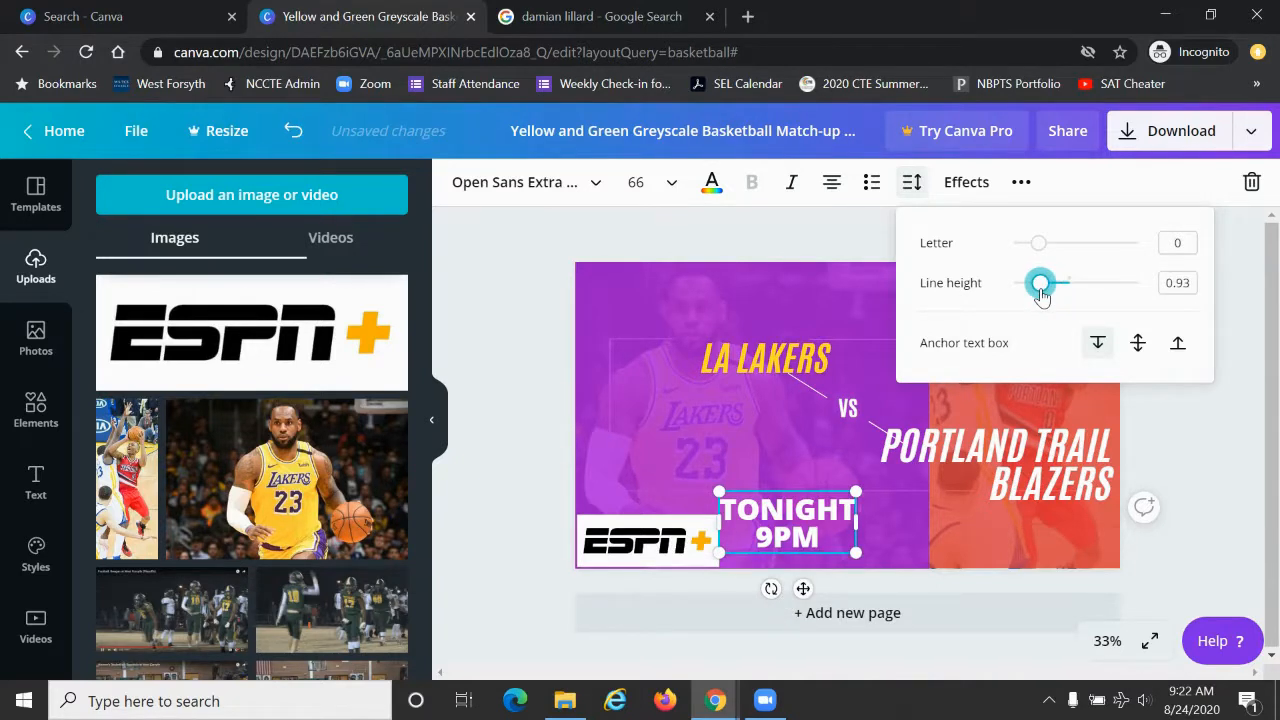
click(787, 495)
drag(787, 492, 785, 510)
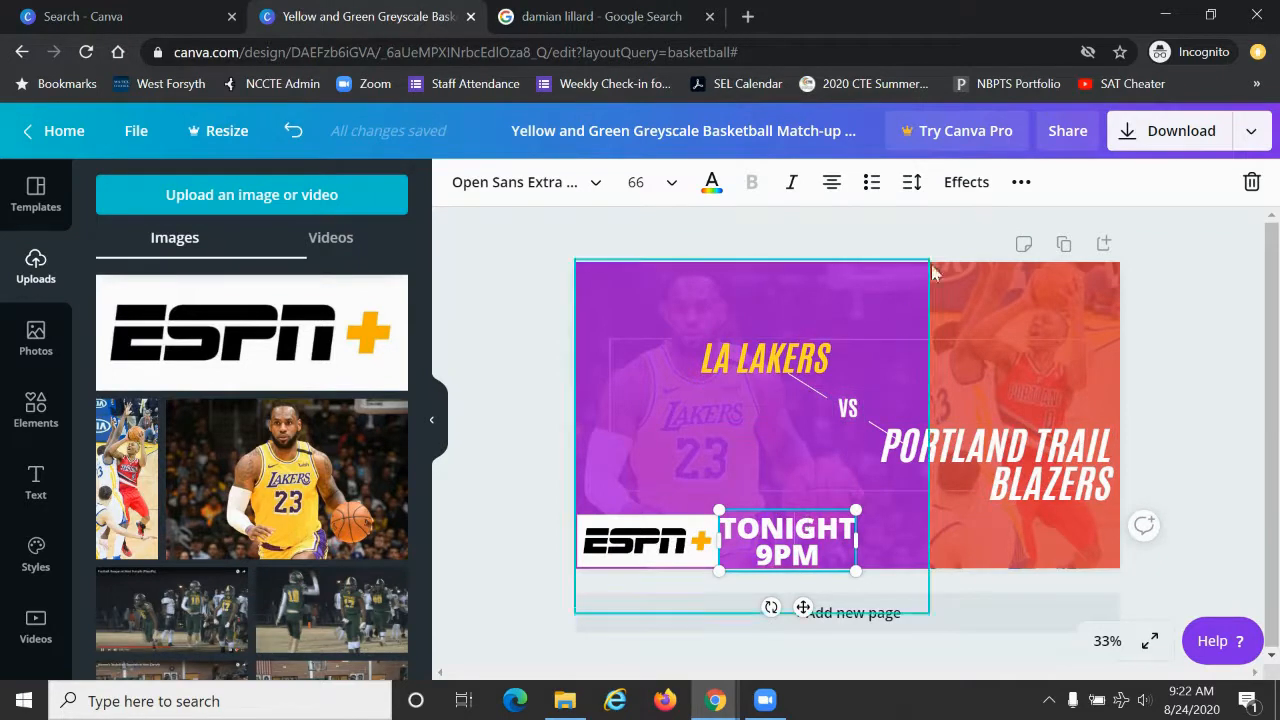
Step: Apply a black Shadow effect with an offset of 81 to the "TONIGHT 9PM" heading
click(975, 186)
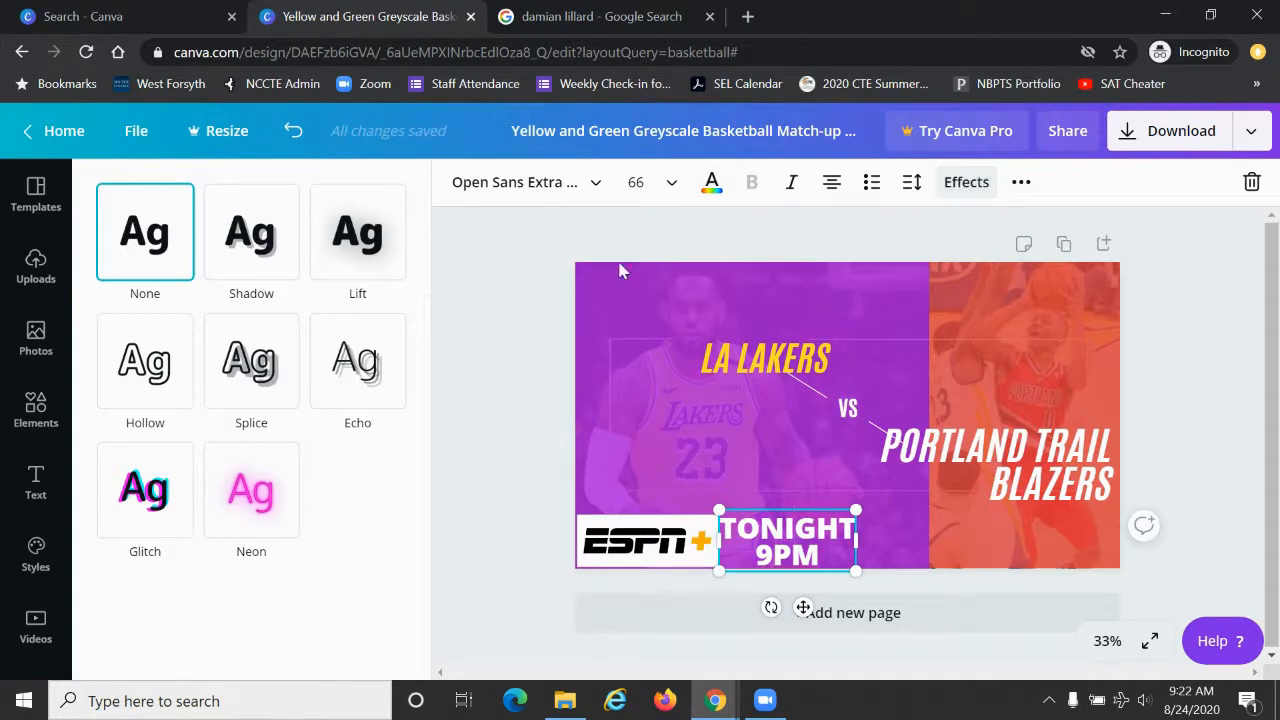
click(260, 256)
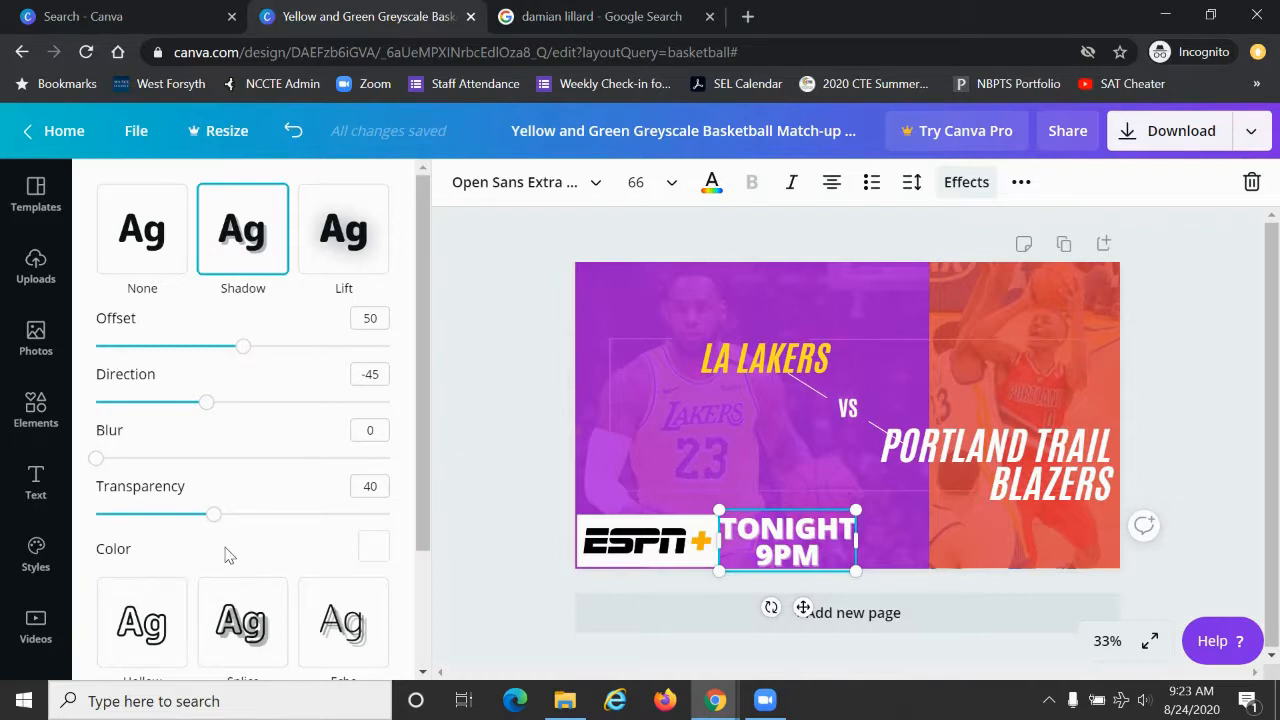
click(380, 556)
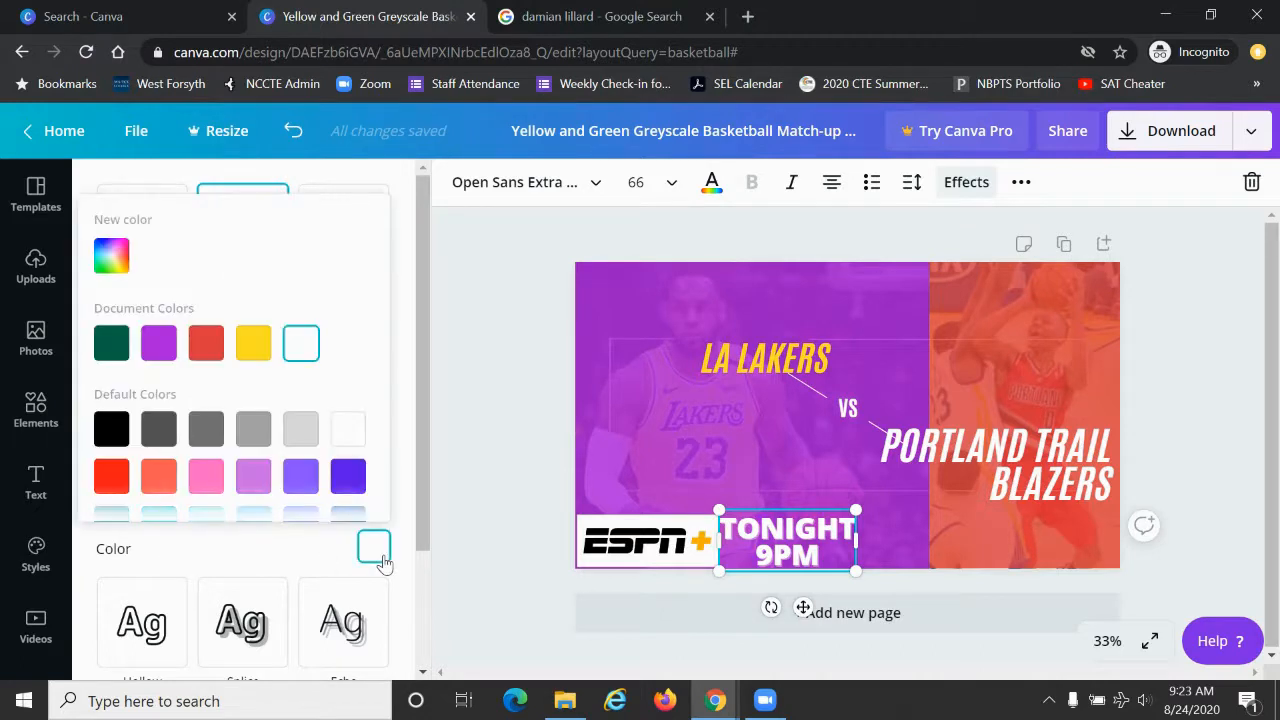
click(111, 432)
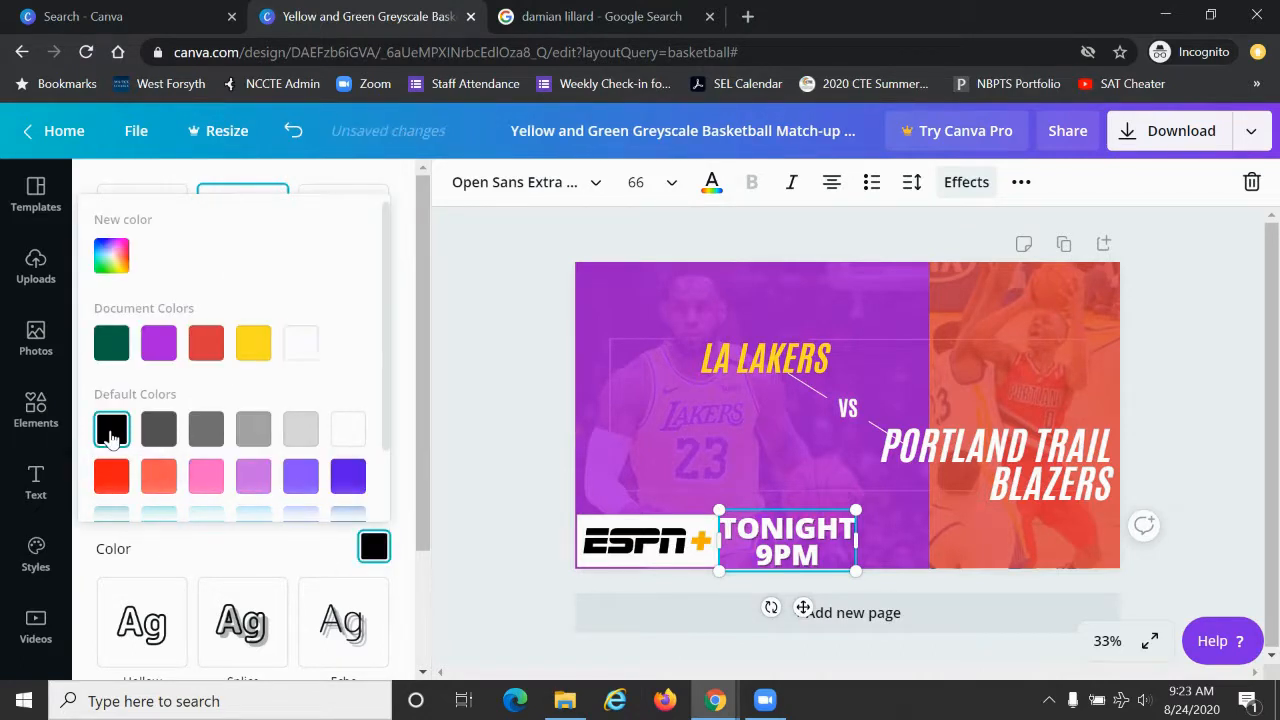
click(430, 276)
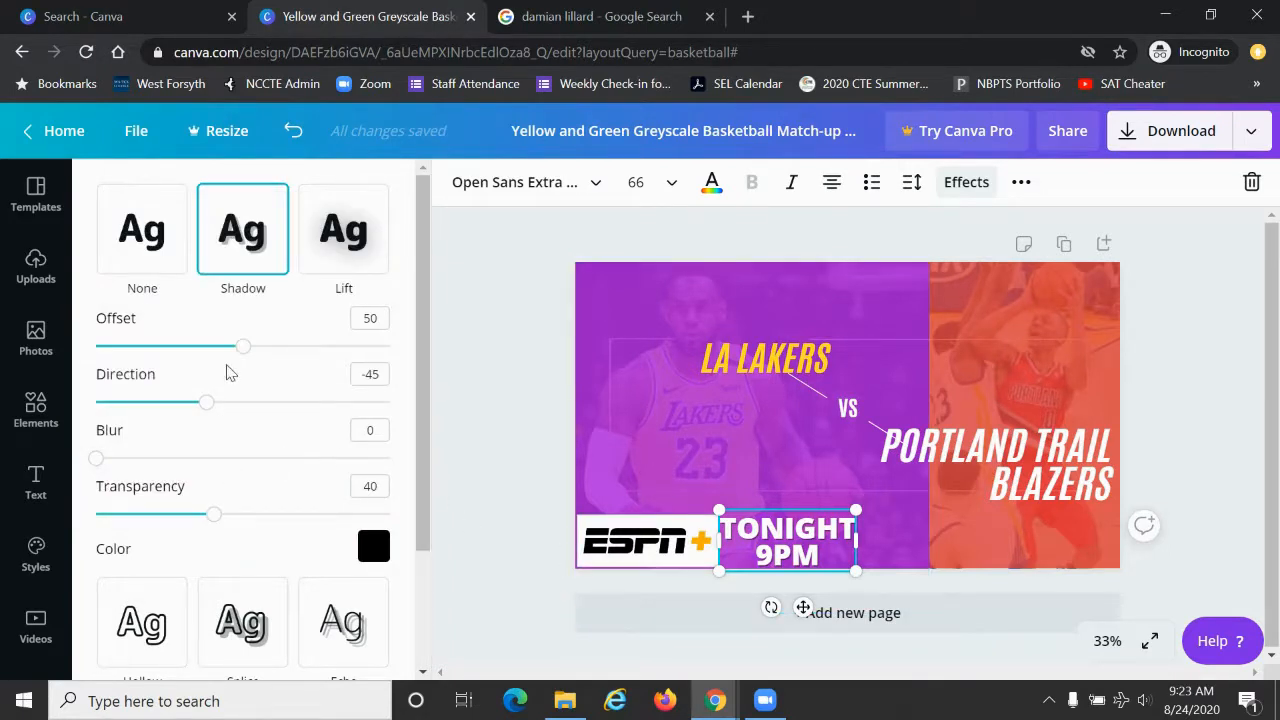
drag(242, 352, 334, 360)
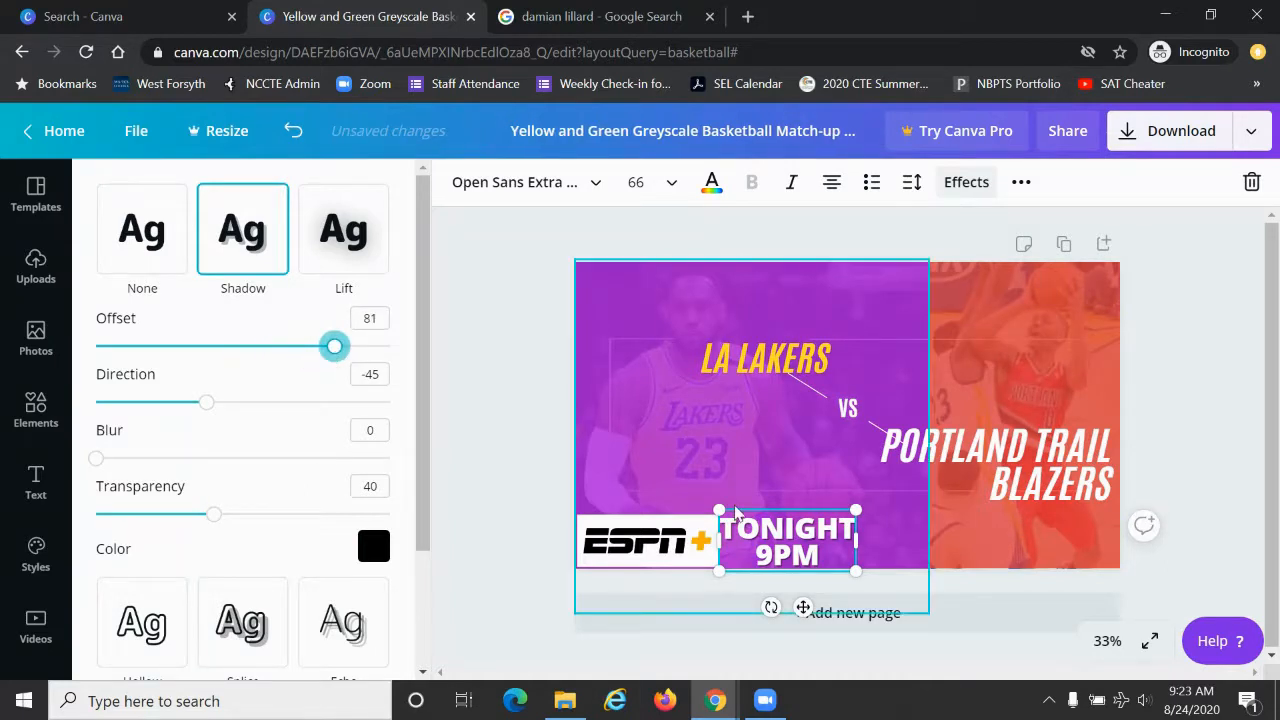
Step: Give the "LA LAKERS" title a black Shadow effect with an offset of 77
click(740, 368)
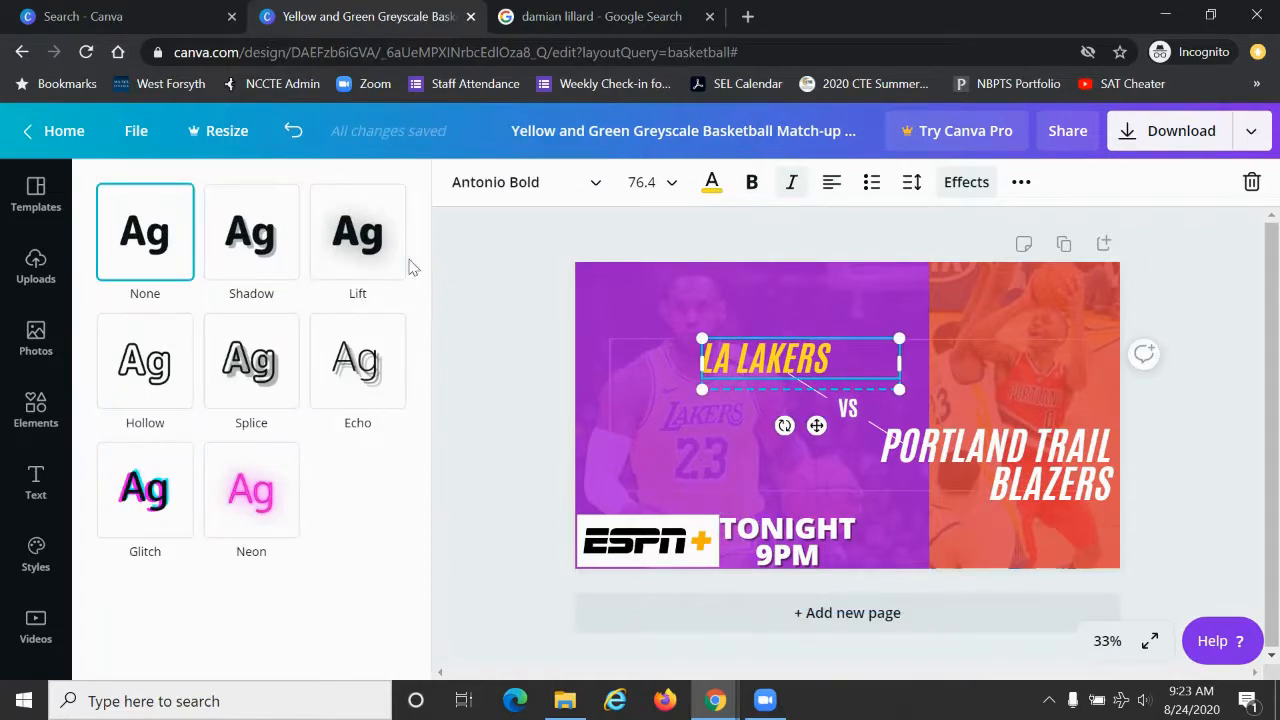
click(258, 250)
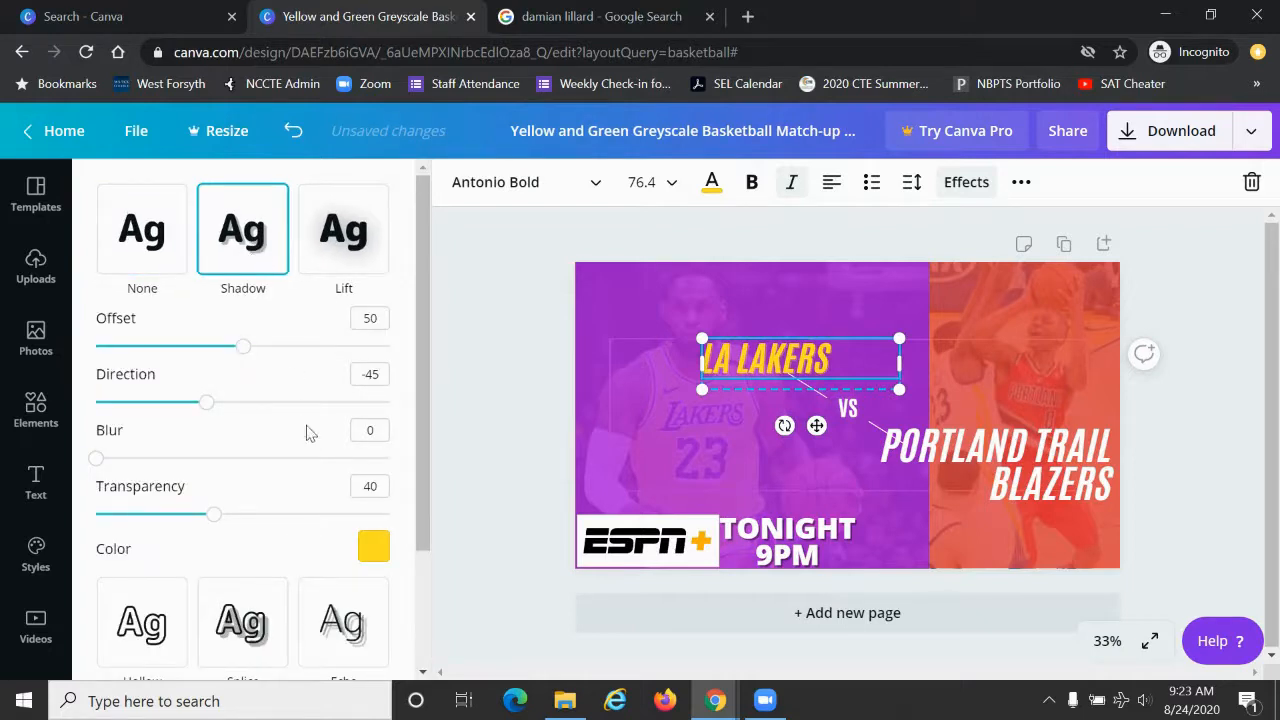
click(375, 547)
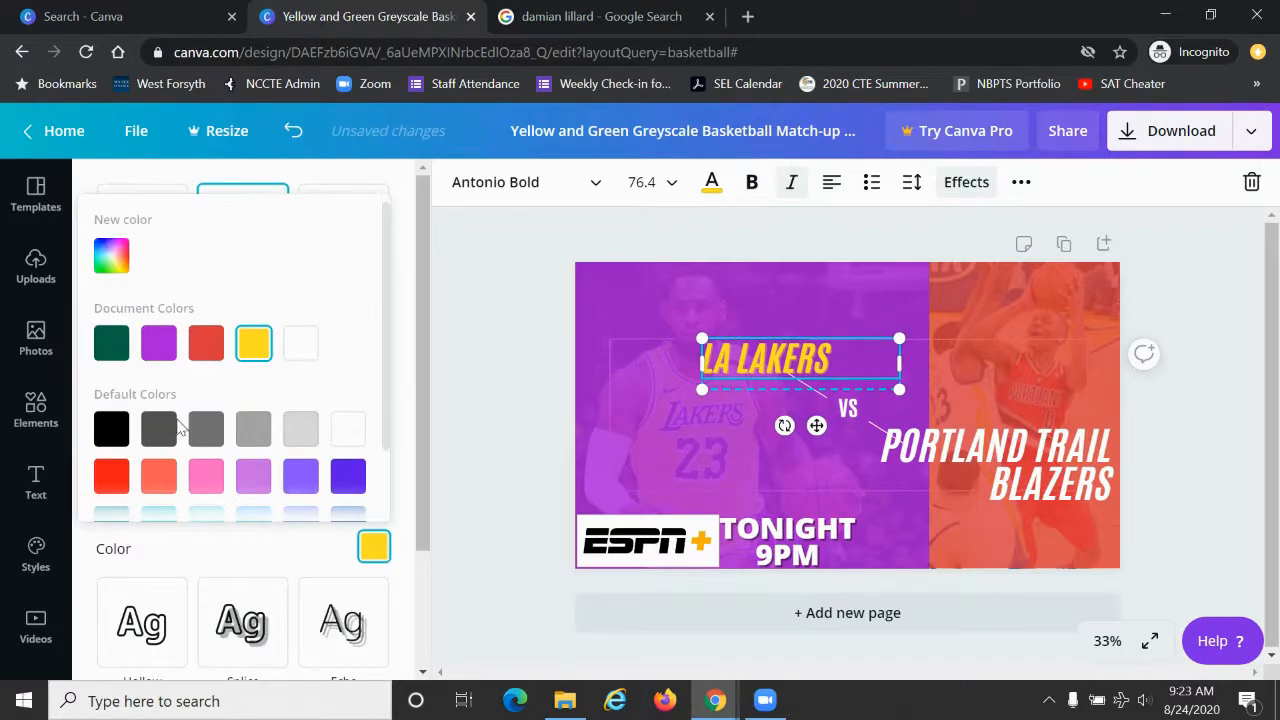
click(102, 437)
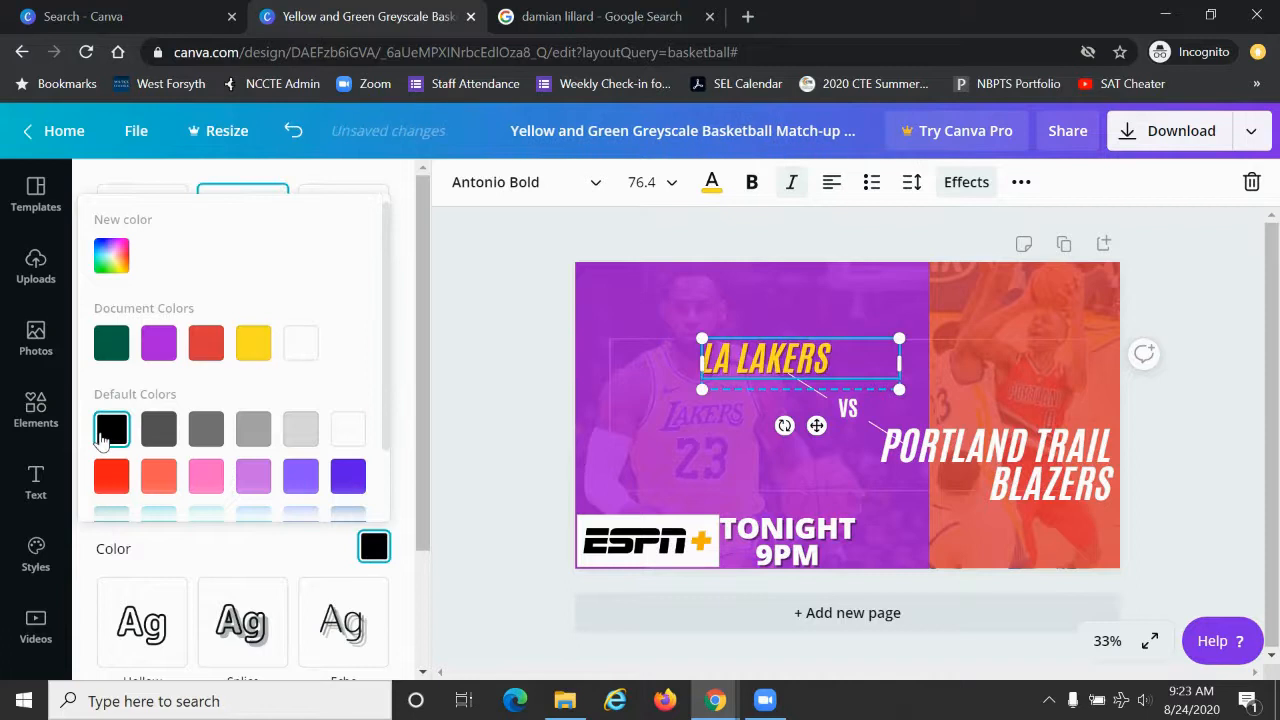
click(420, 377)
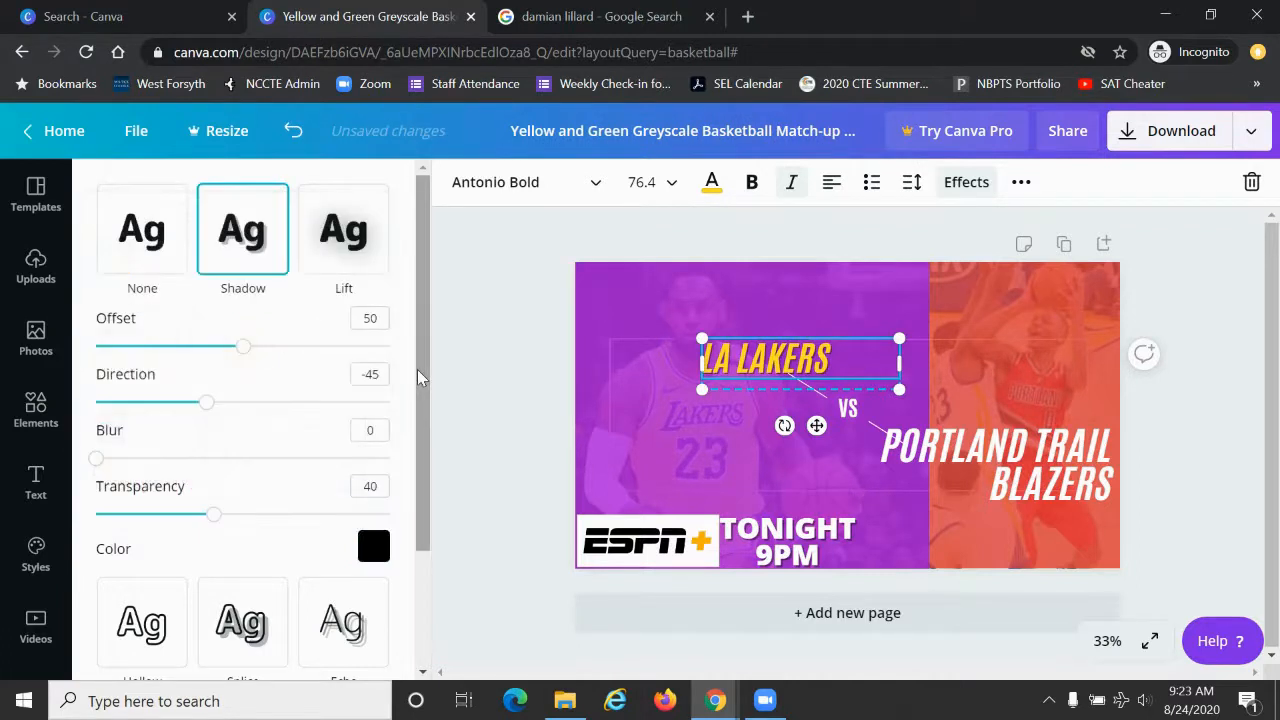
drag(243, 347, 322, 350)
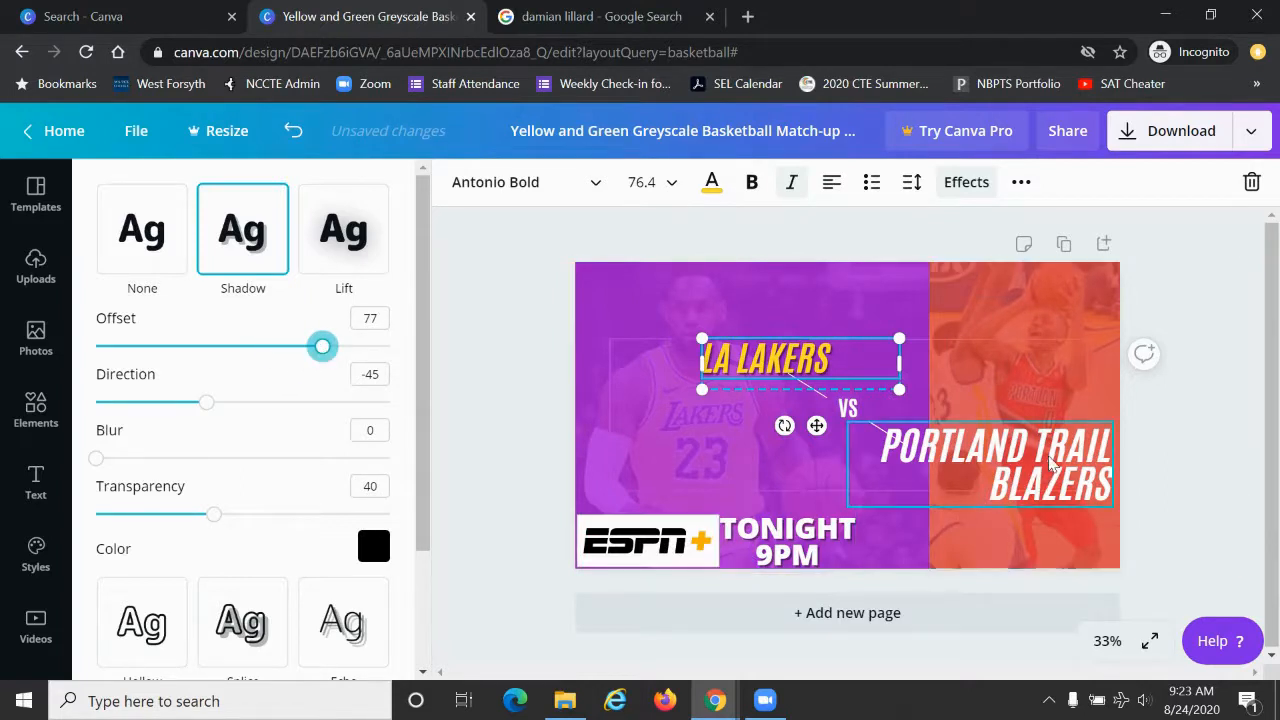
Step: Add a black Shadow effect with an offset of 77 to the "PORTLAND TRAIL BLAZERS" title
click(1052, 463)
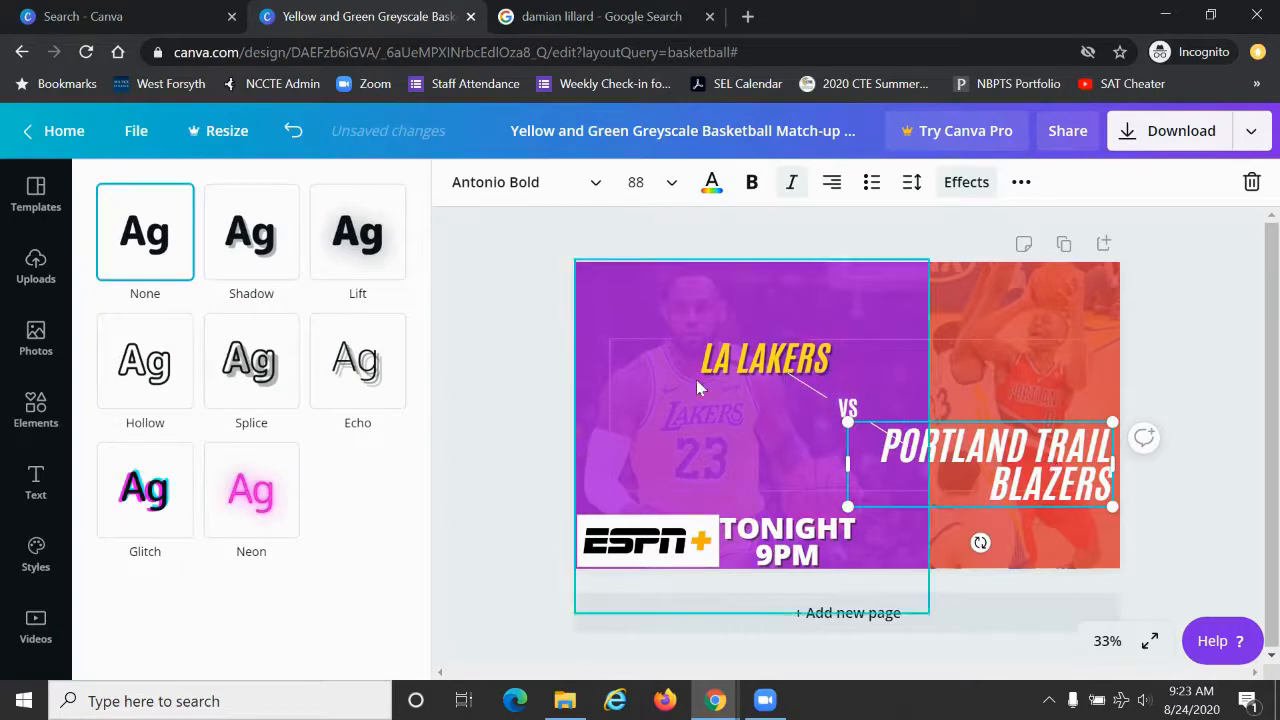
click(227, 254)
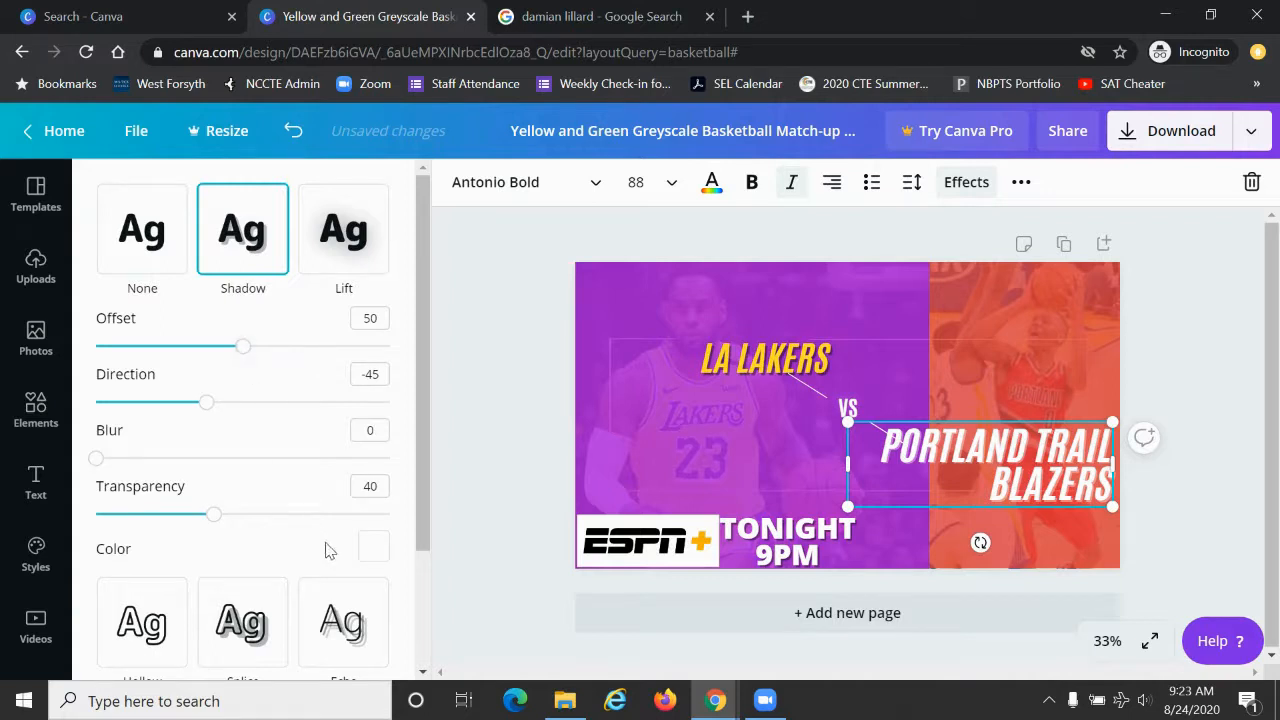
click(370, 550)
click(111, 432)
click(416, 290)
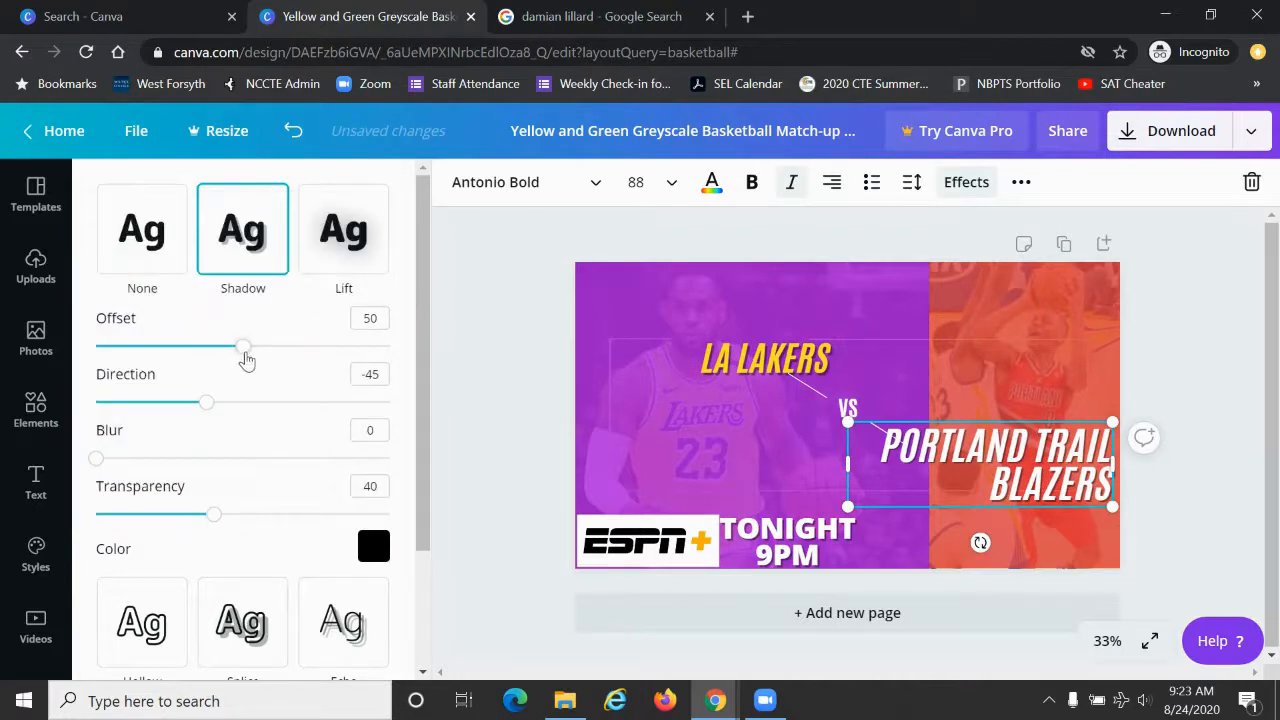
drag(243, 350, 323, 360)
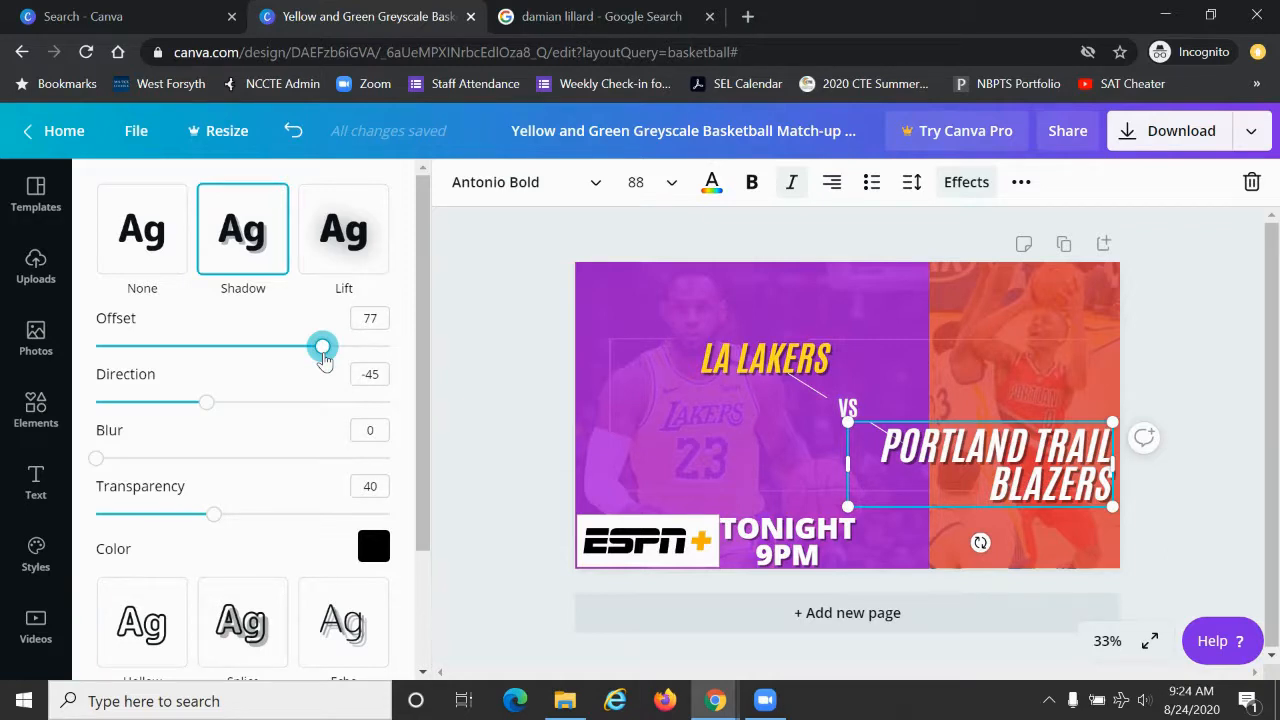
click(520, 397)
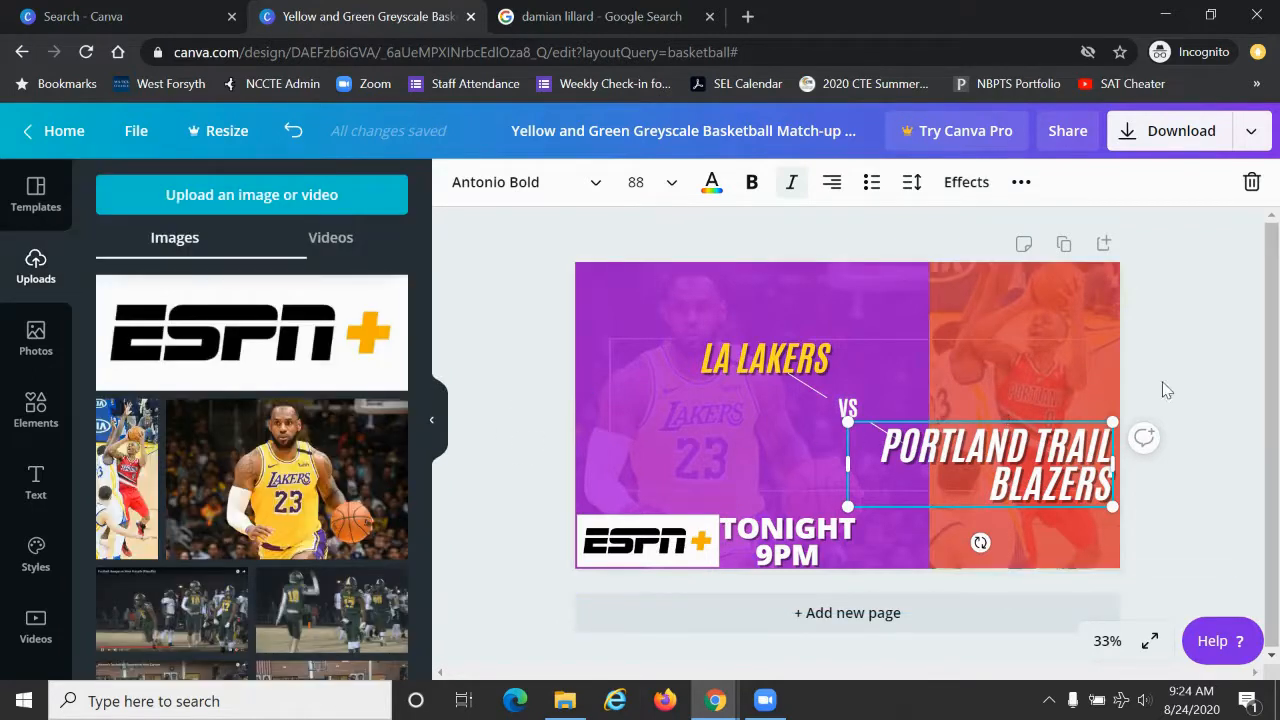
click(1165, 147)
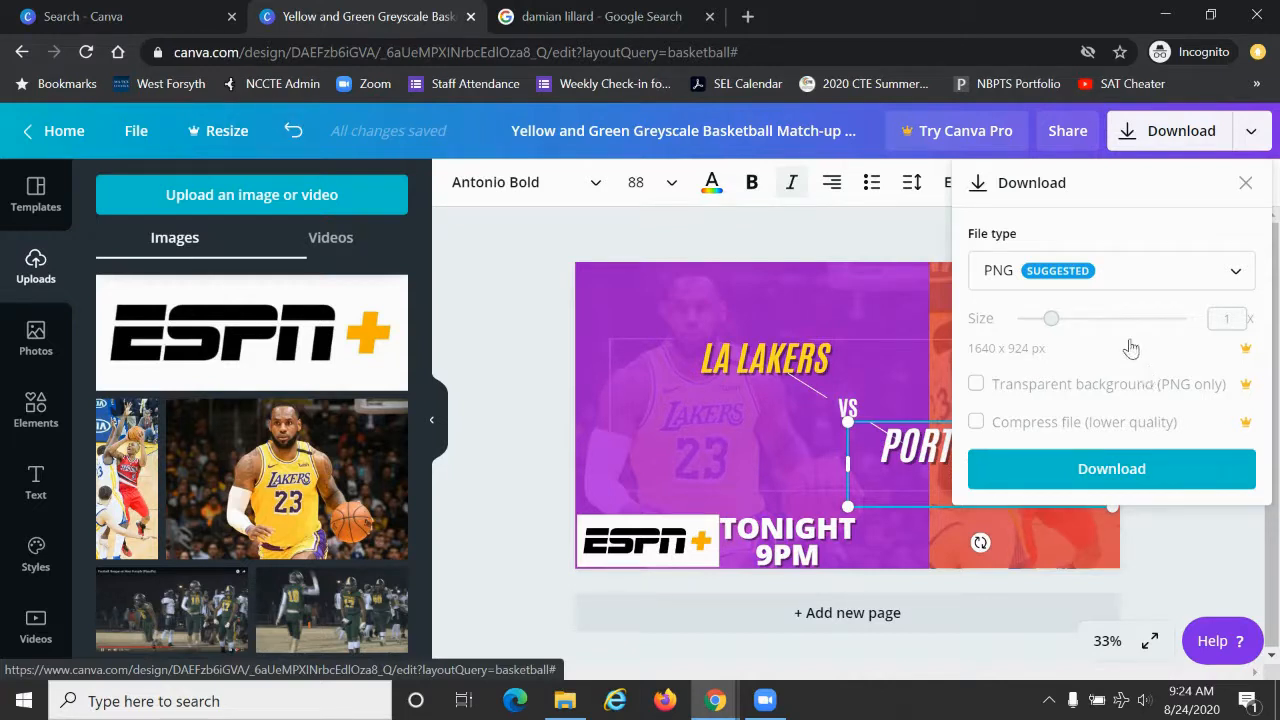
click(1159, 277)
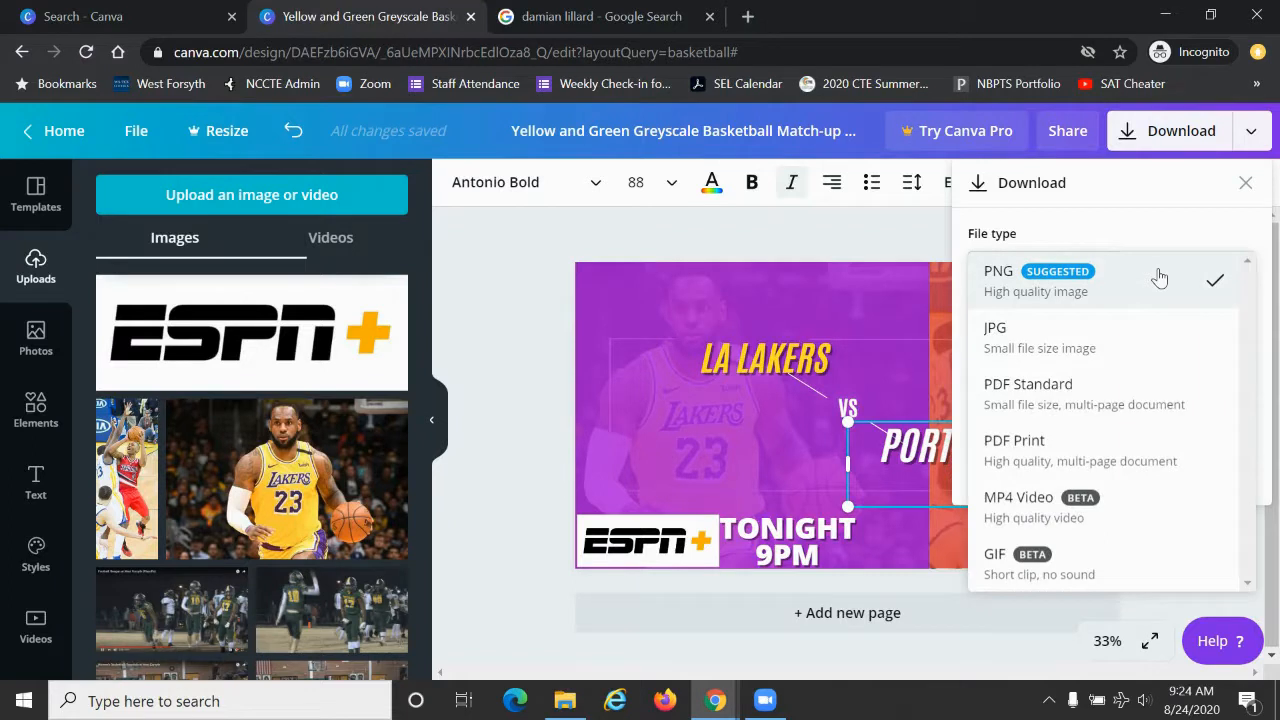
click(1141, 357)
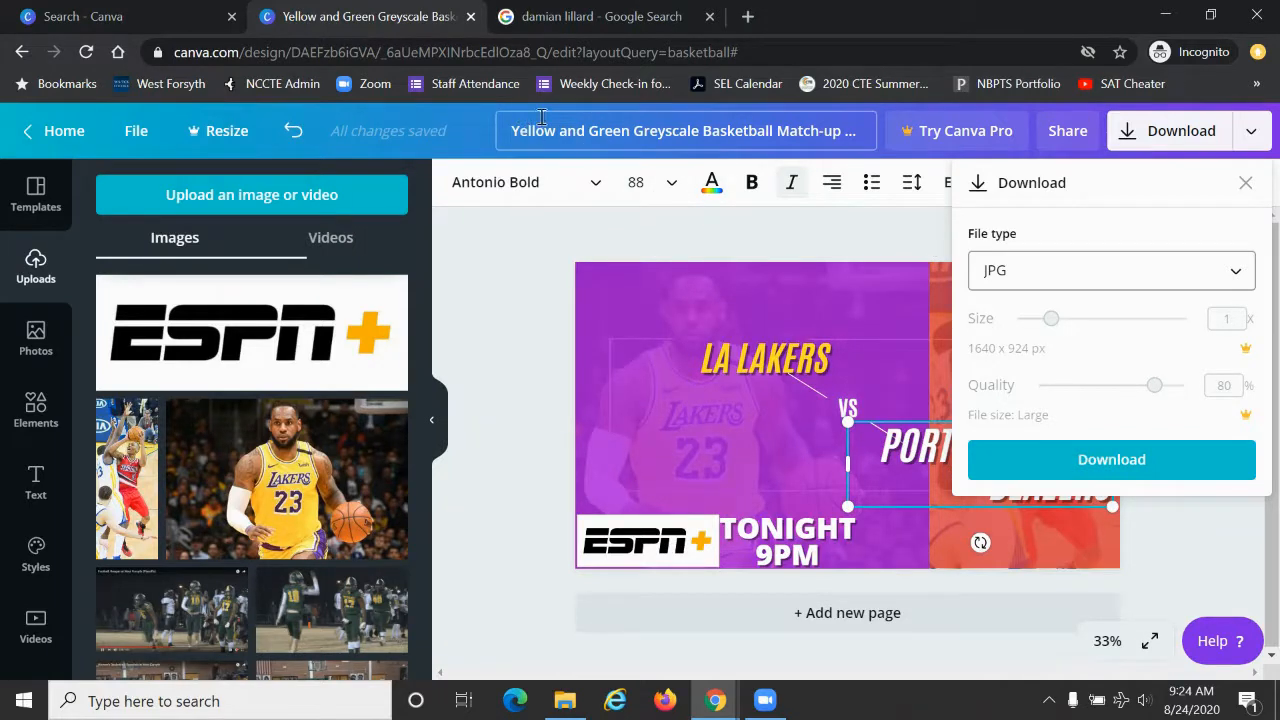
Step: Rename the design as "Lakers Blazers Game 4 Graphic"
click(733, 134)
key(ctrl+a)
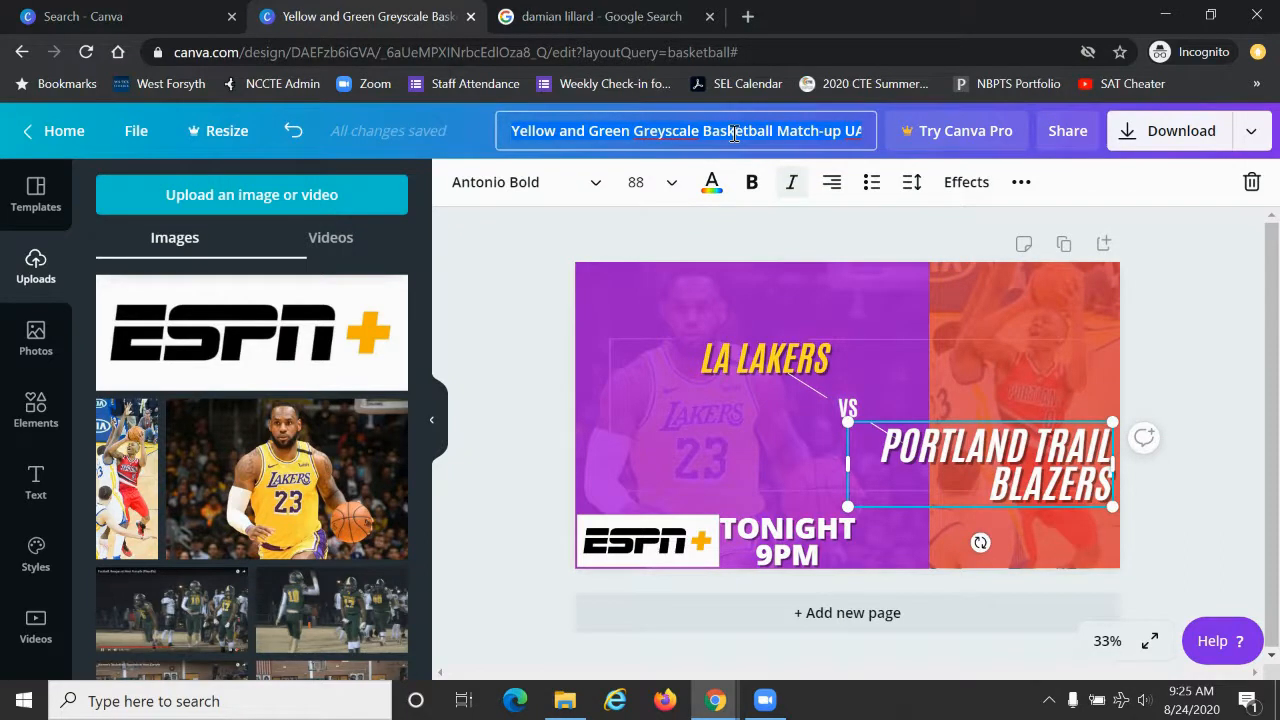
text(lAKERS)
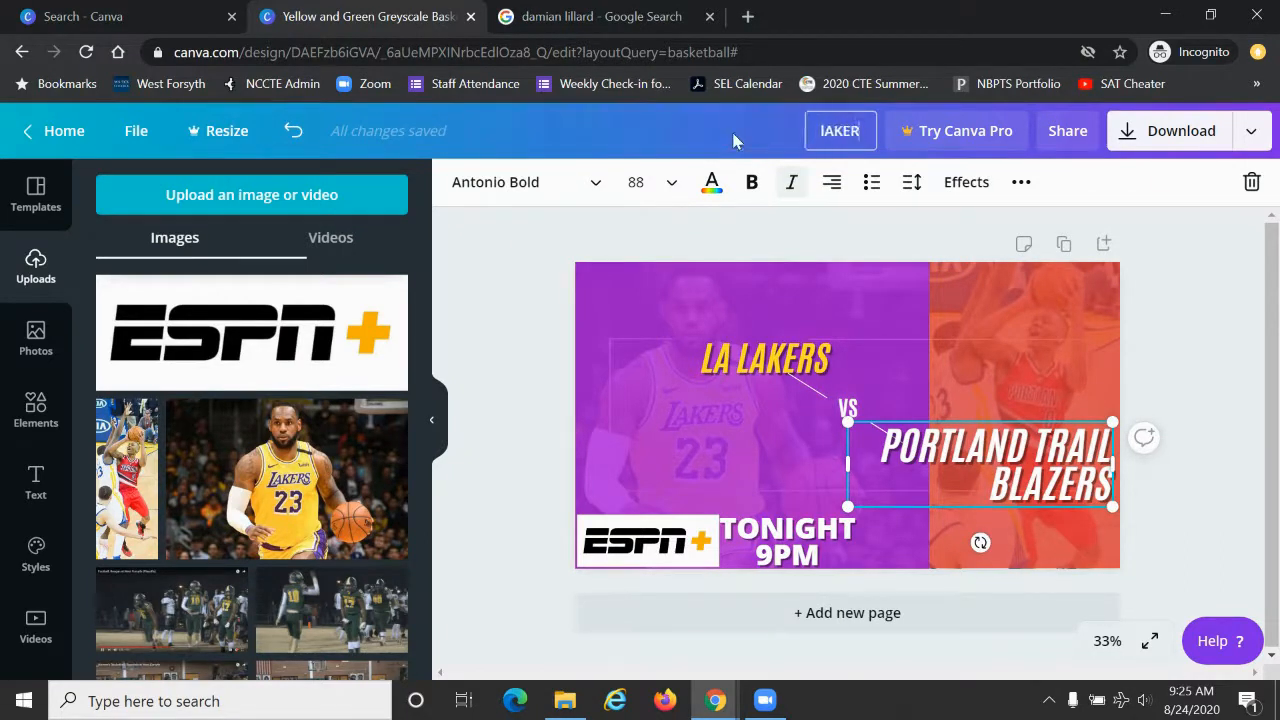
key(BackSpace)
key(BackSpace)
key(BackSpace)
key(BackSpace)
key(BackSpace)
key(BackSpace)
text(Lakers Bla)
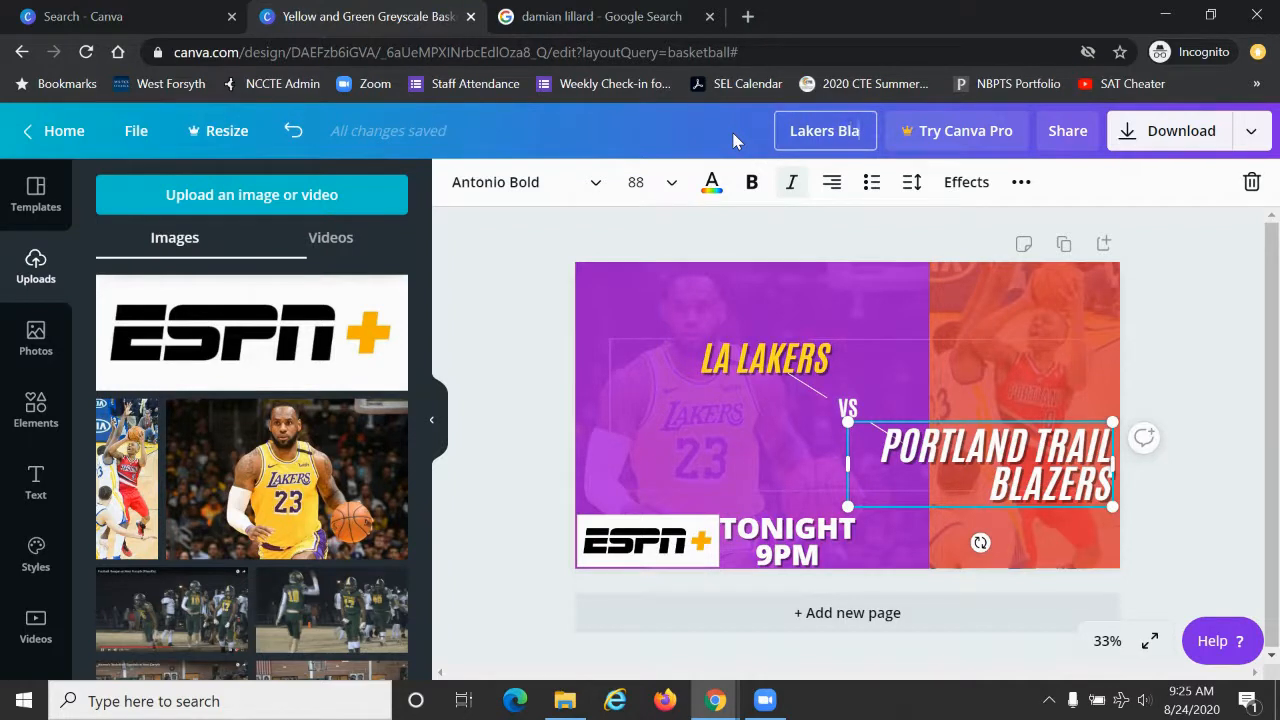
text(zers Game 4)
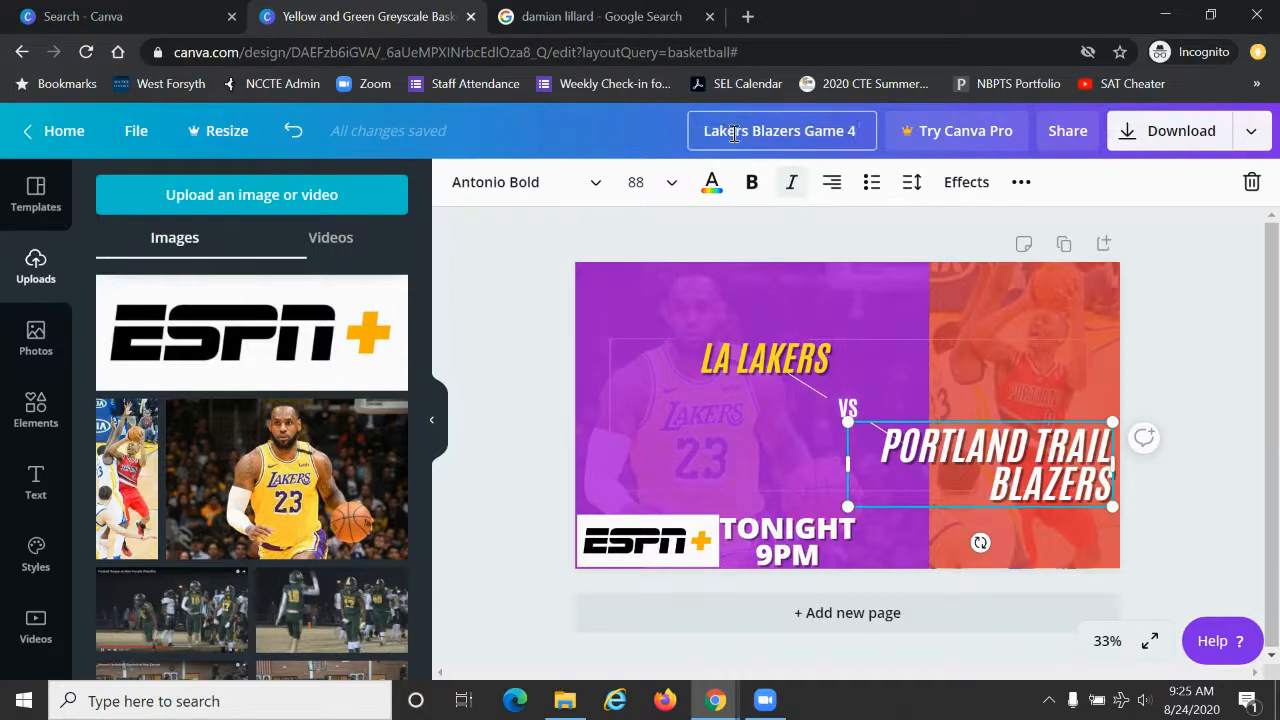
text(Graphic)
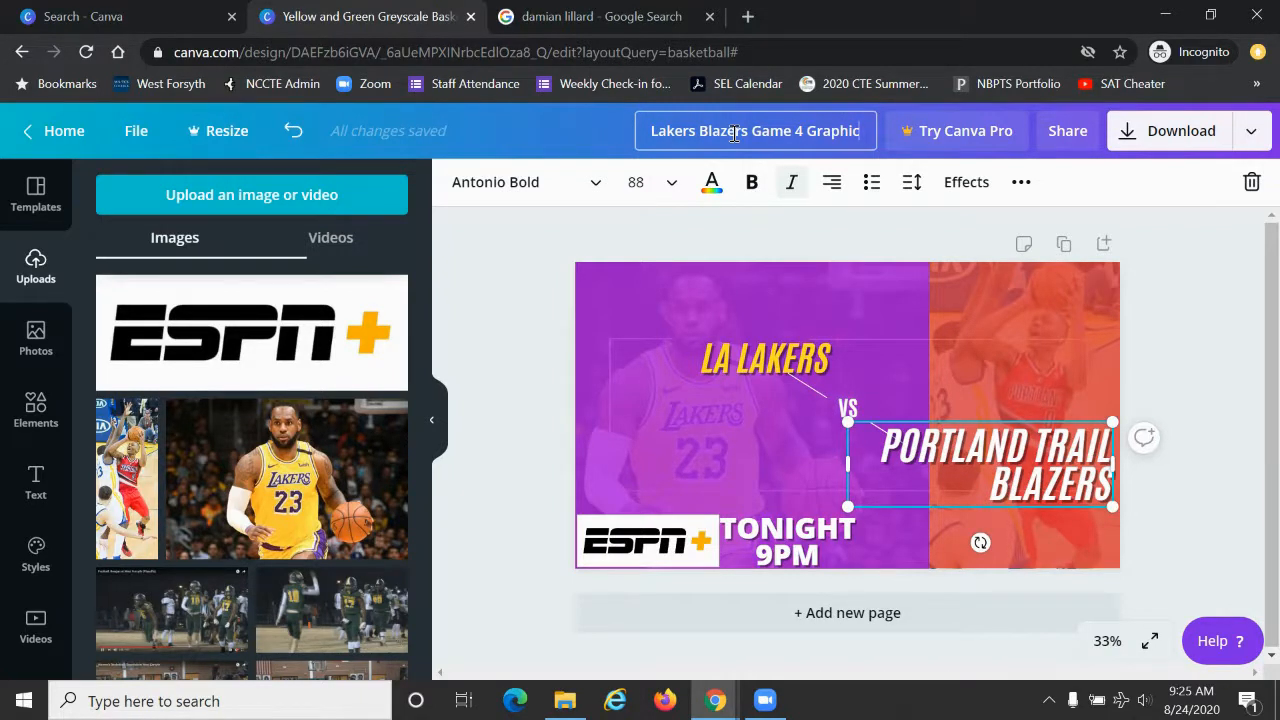
key(Return)
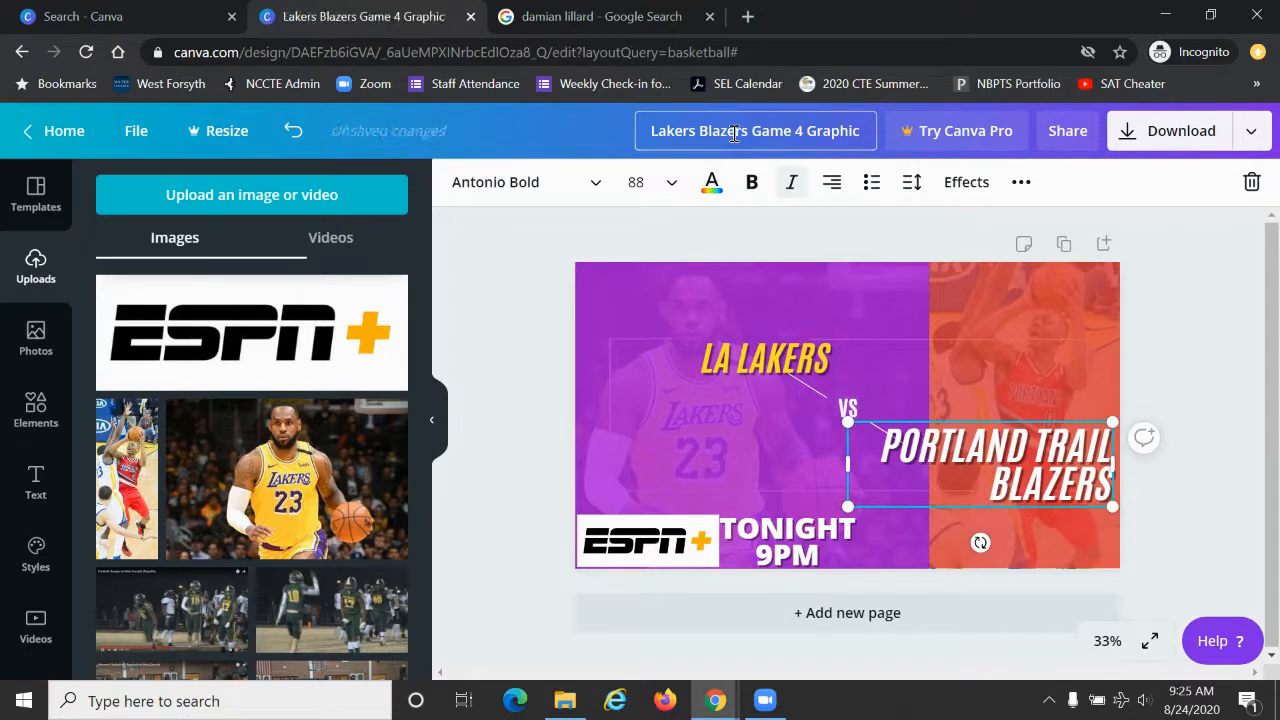
Step: Download the design as a JPG and open the downloaded image file
click(1153, 133)
click(1098, 270)
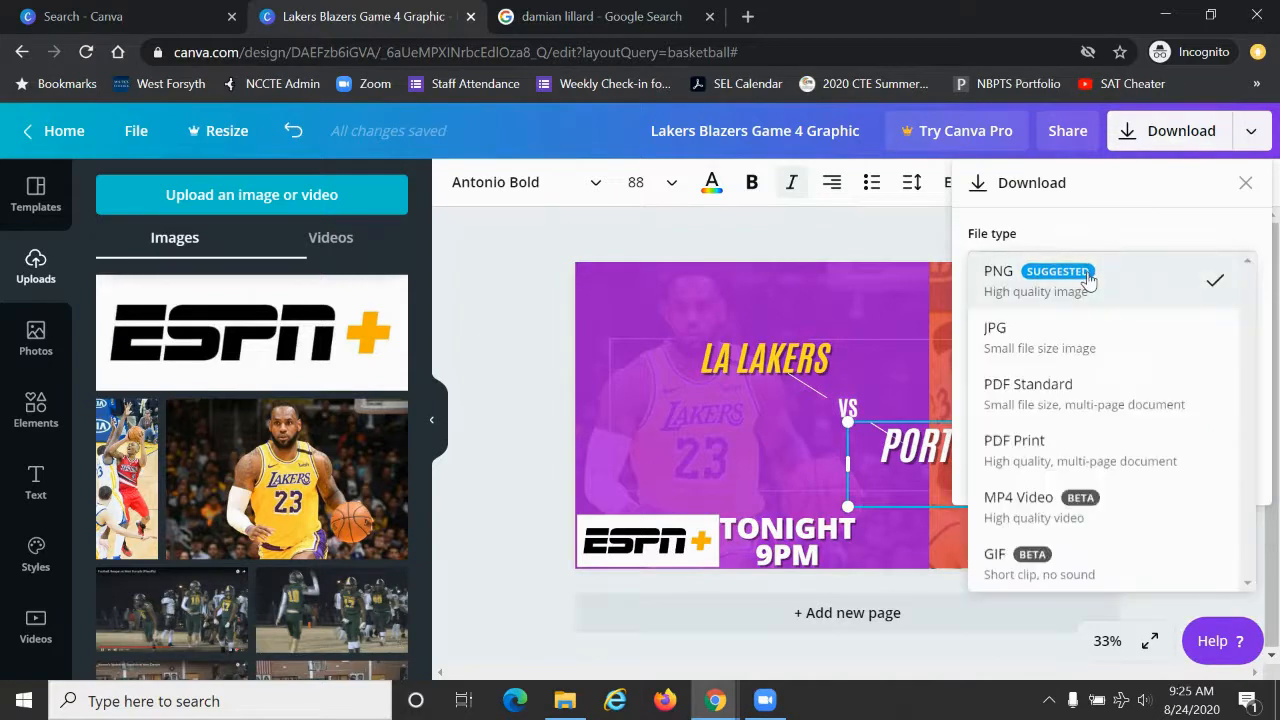
click(1040, 345)
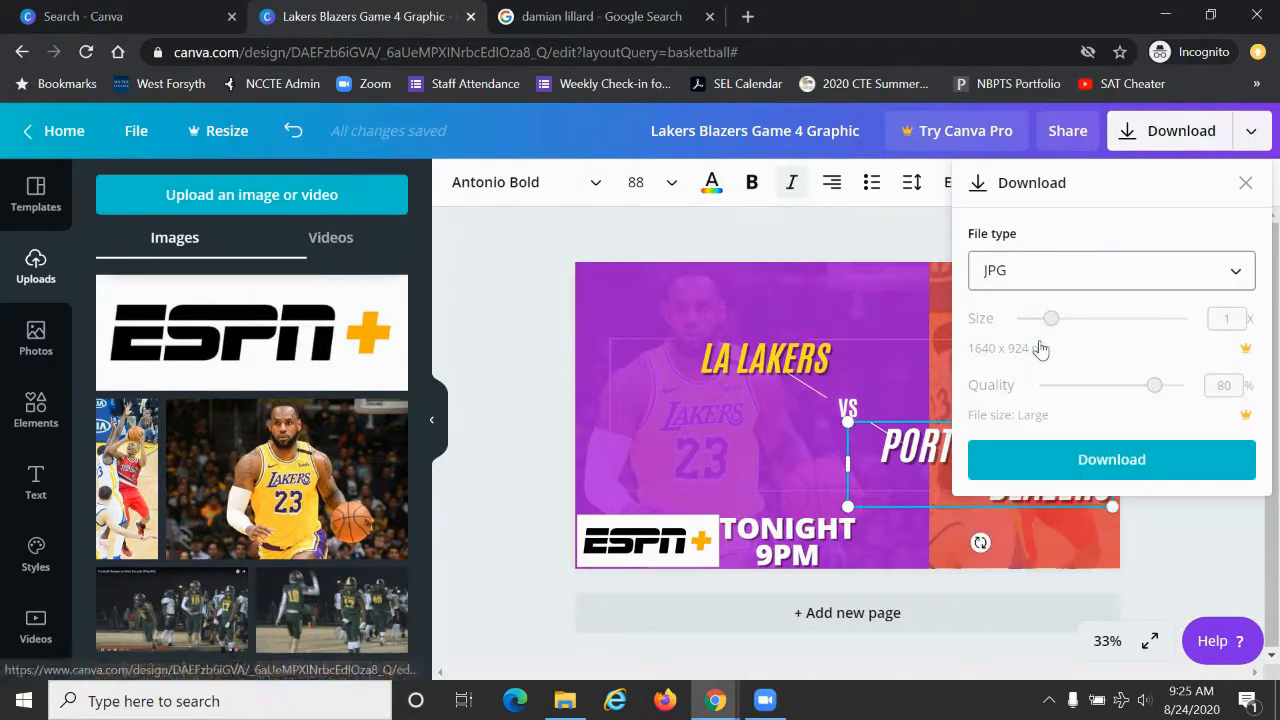
click(1124, 462)
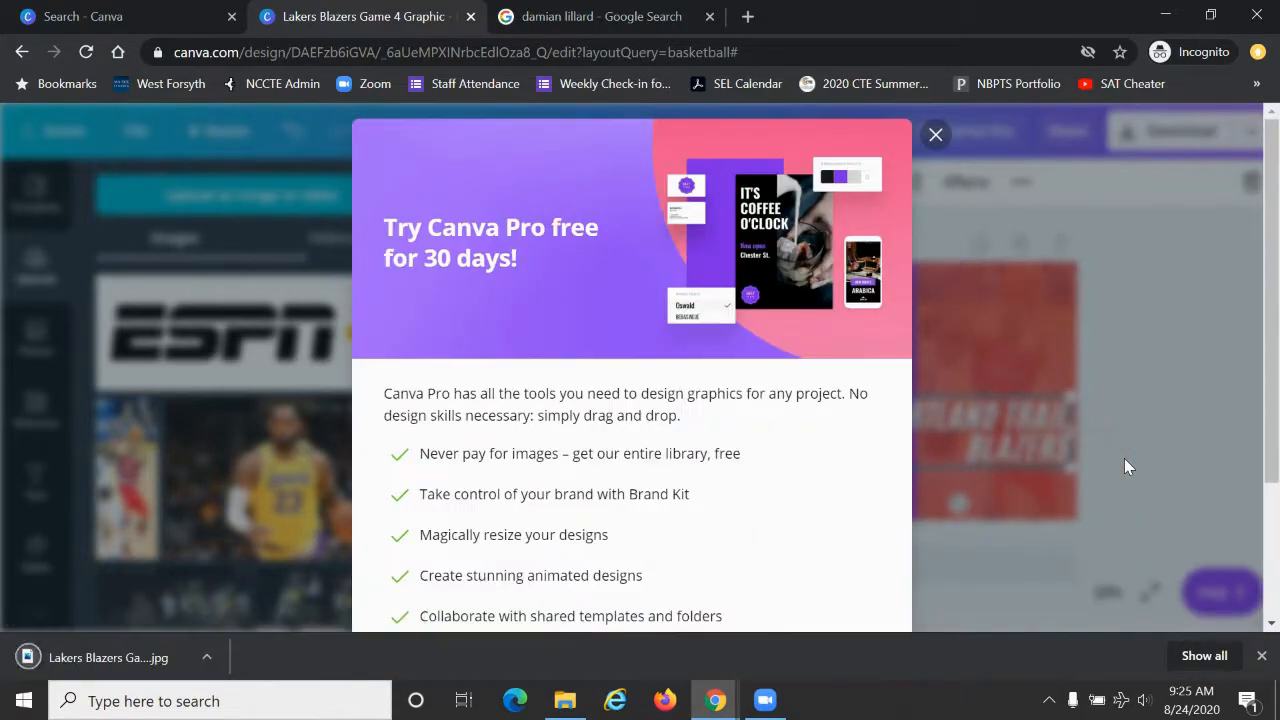
click(112, 656)
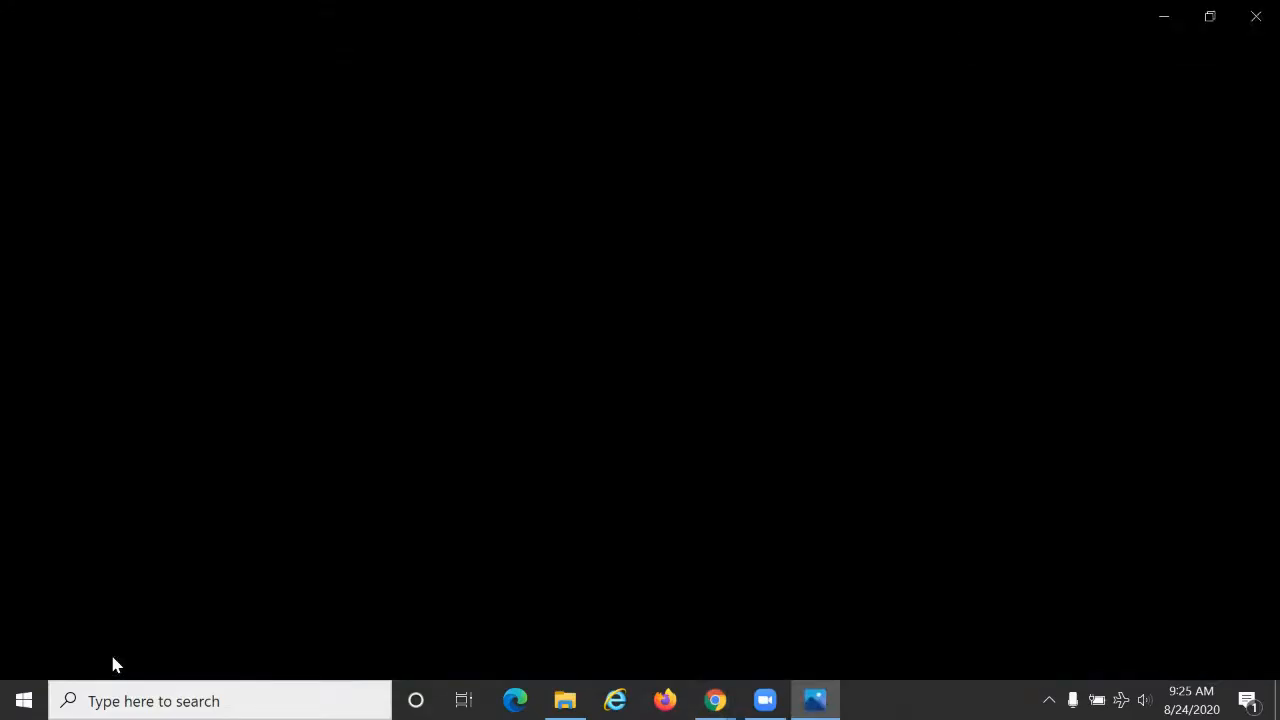